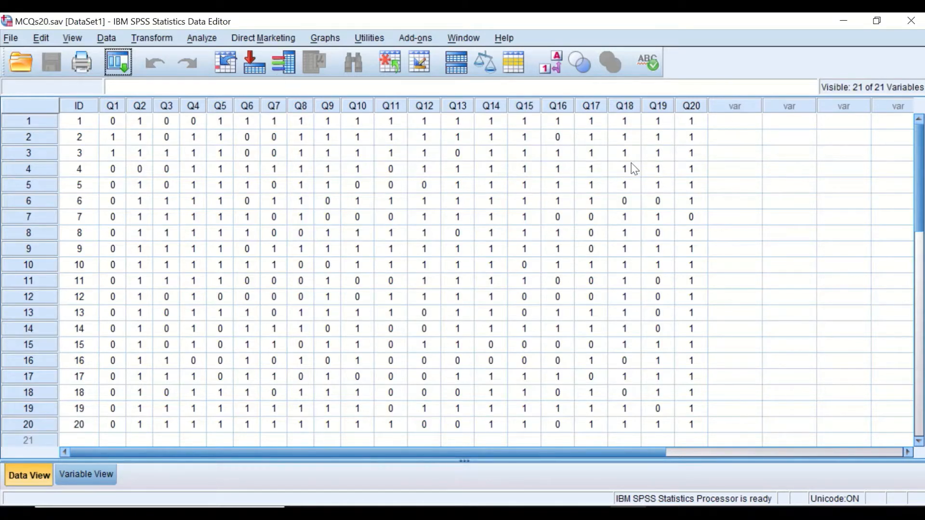
Step: Open the Compute Variable dialog and name the target variable TOTALSCORE
left_click(154, 39)
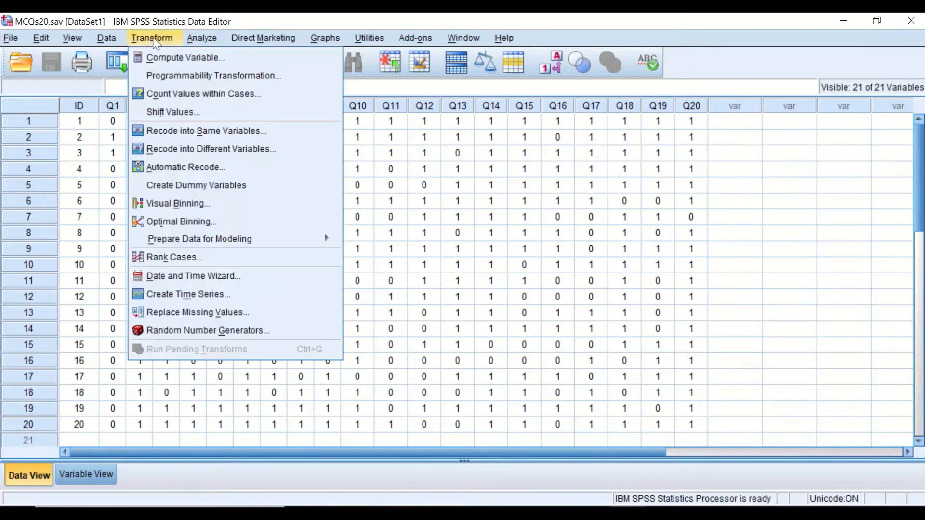
left_click(163, 57)
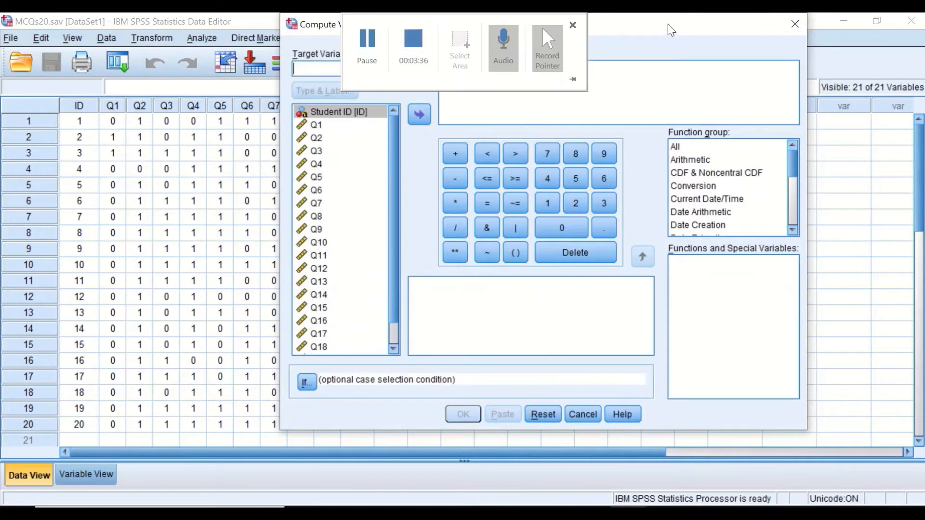
left_click_drag(672, 25, 726, 76)
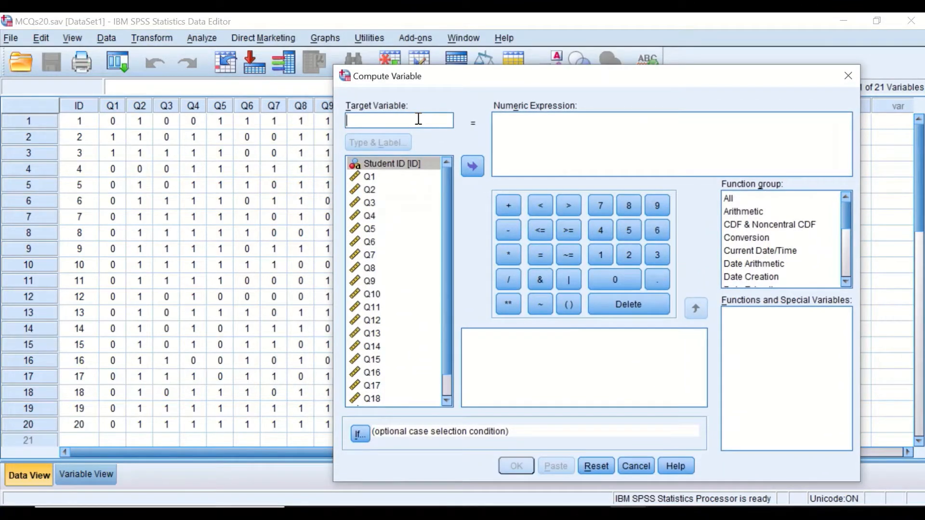
type("T")
key("BackSpace")
type("TOTALSCORE")
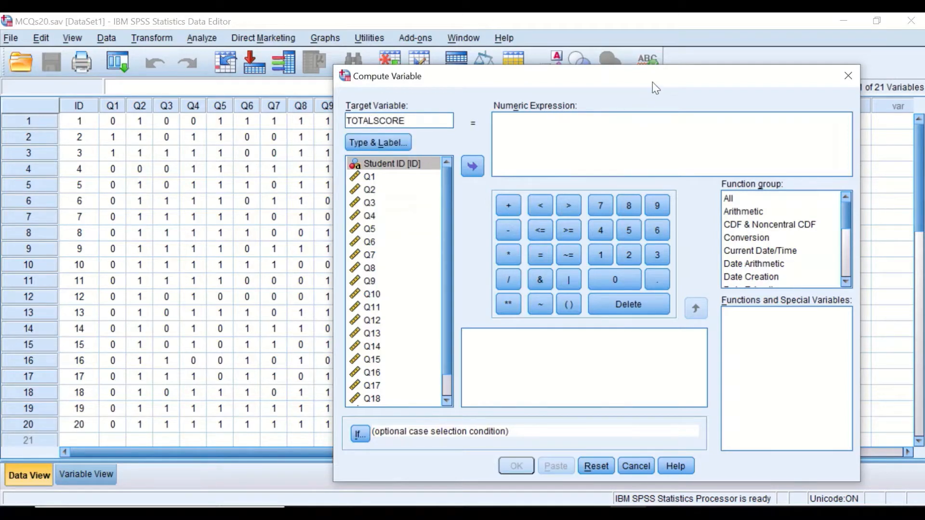
Step: Insert the Sum function from the Statistical function group into the numeric expression
left_click_drag(656, 83, 781, 241)
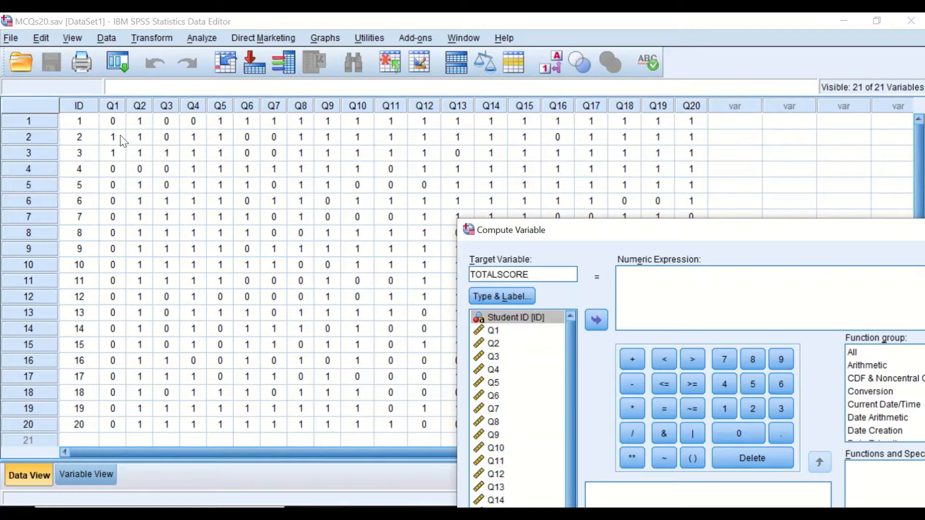
left_click_drag(727, 233, 476, 150)
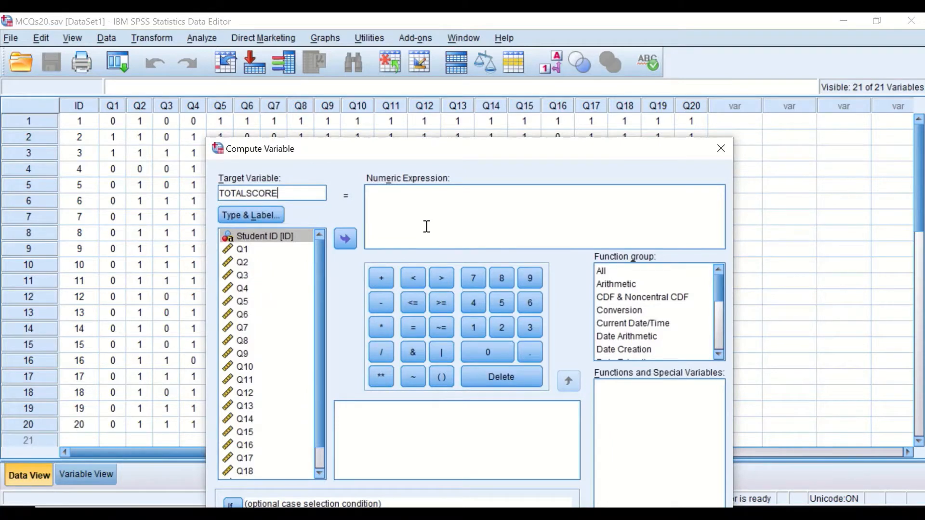
left_click(542, 212)
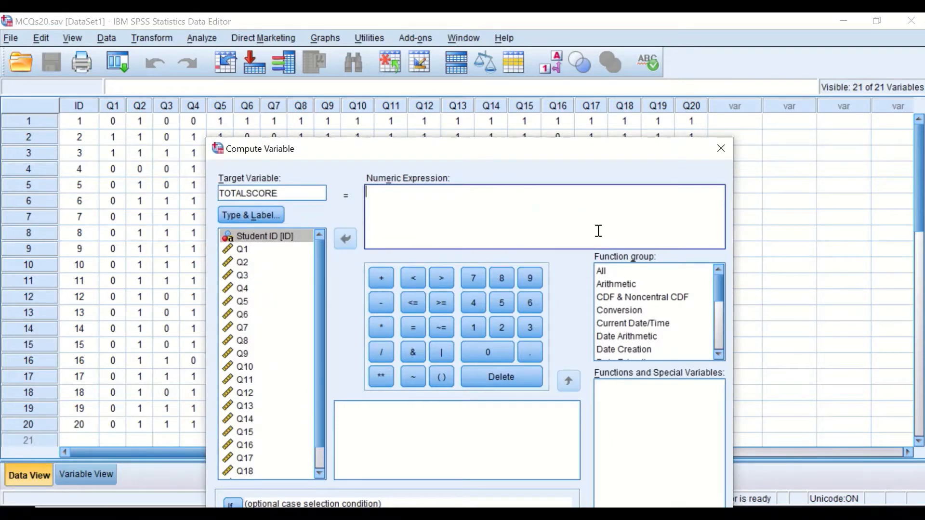
left_click(599, 272)
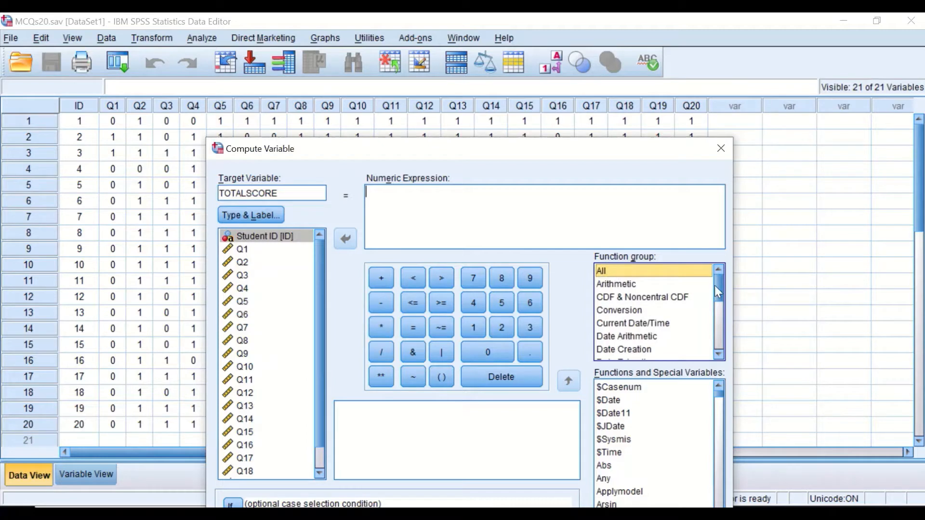
scroll(714, 294, "down", 2)
scroll(650, 333, "down", 2)
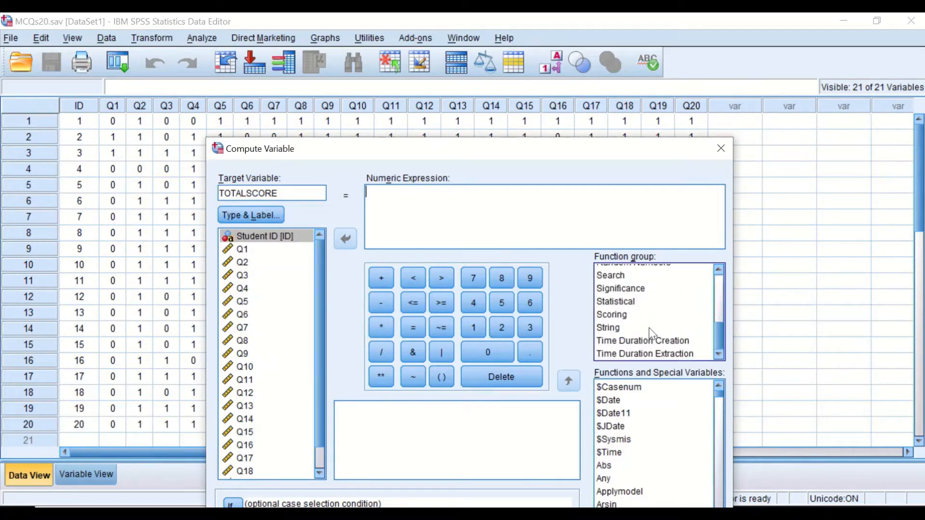
left_click(627, 303)
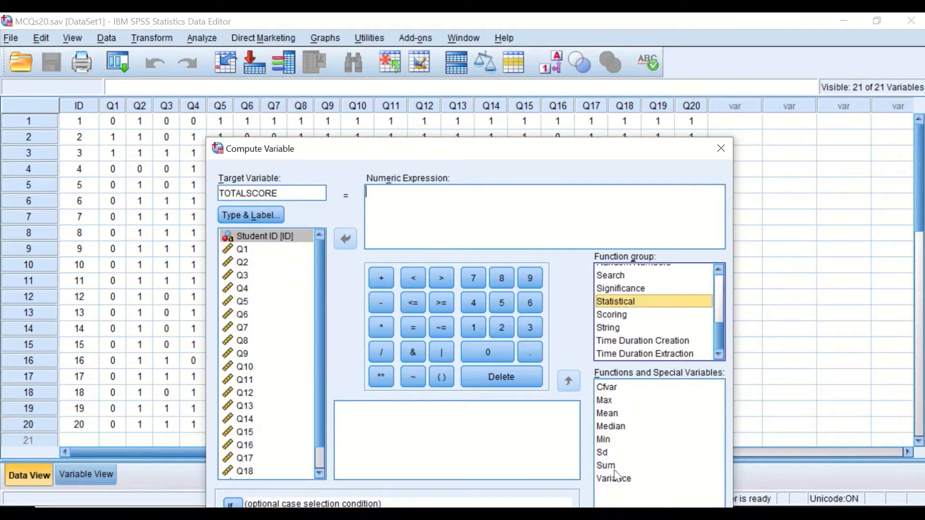
left_click(617, 465)
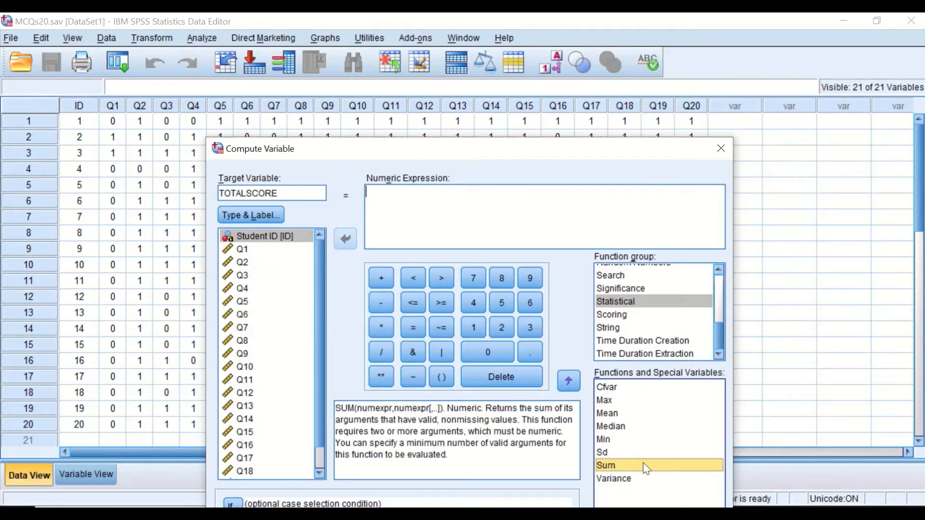
left_click(568, 381)
Step: Delete the placeholder arguments inside the SUM parentheses
left_click(392, 196)
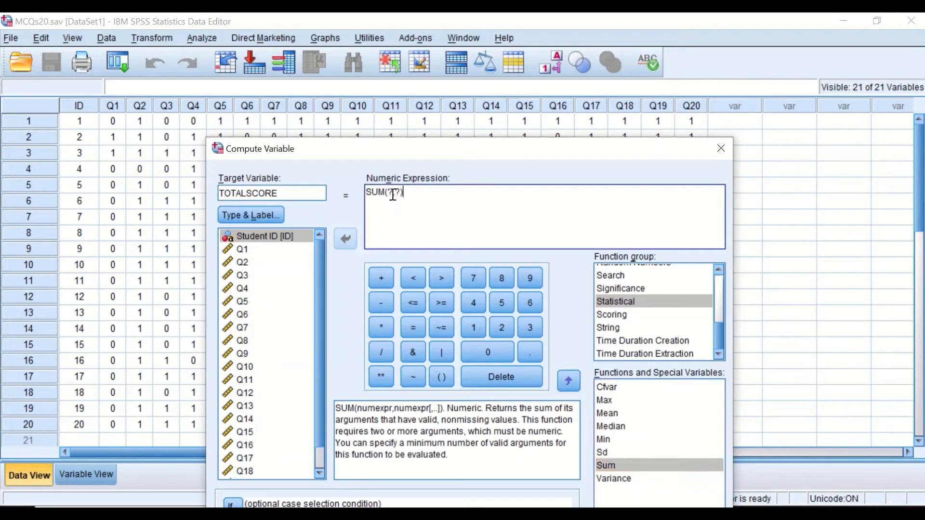
double_click(395, 191)
left_click_drag(392, 189, 390, 188)
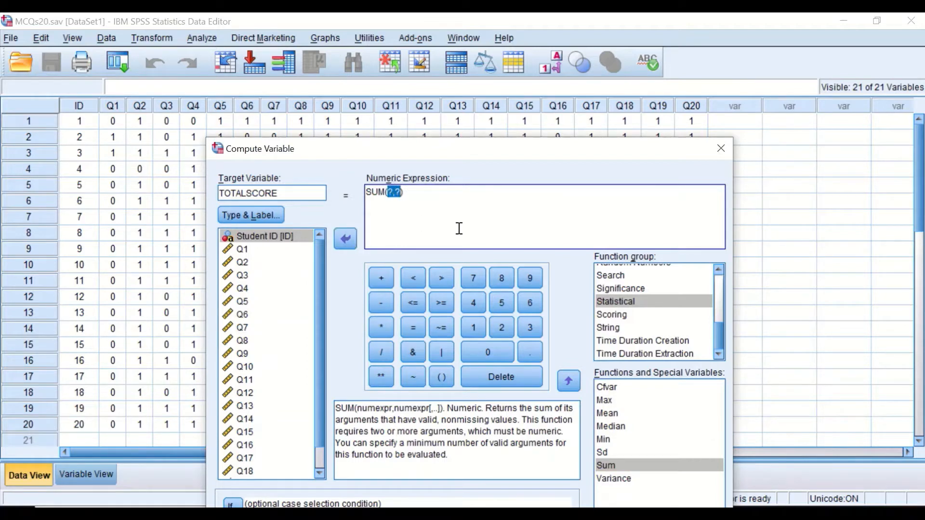
key("Delete")
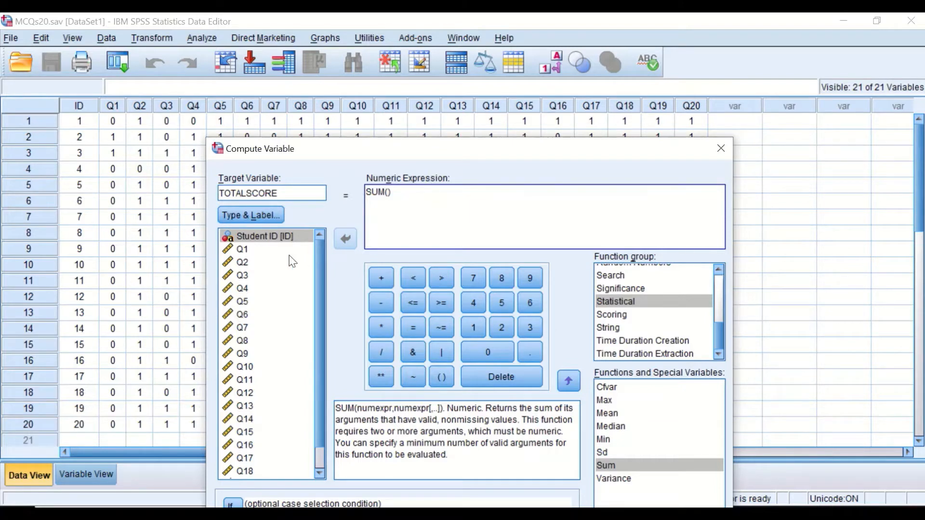
Step: Add Q1, Q2 and Q3 as comma-separated arguments of SUM
left_click(276, 249)
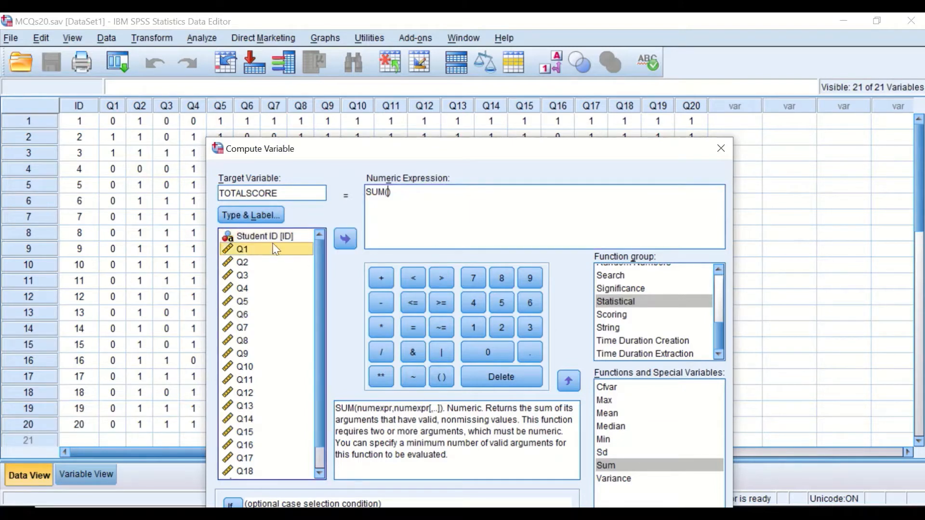
left_click(341, 239)
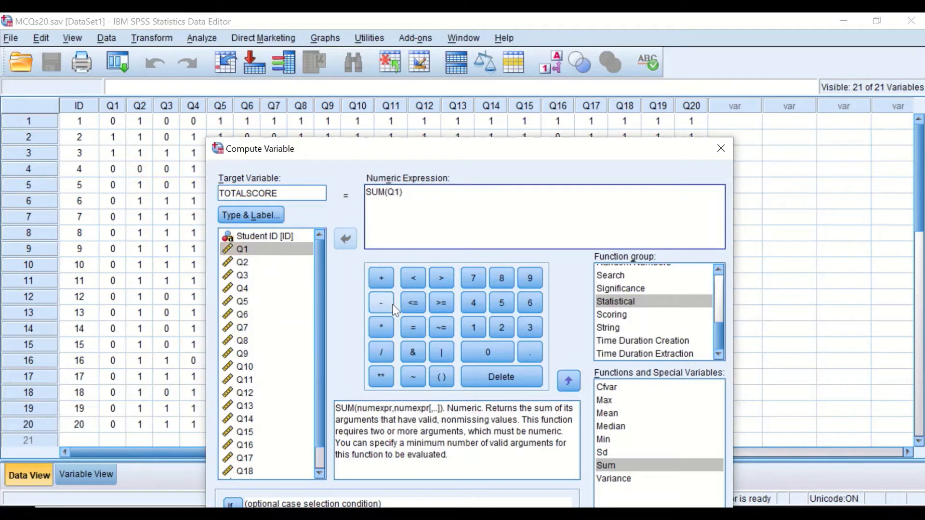
type(",")
left_click(250, 263)
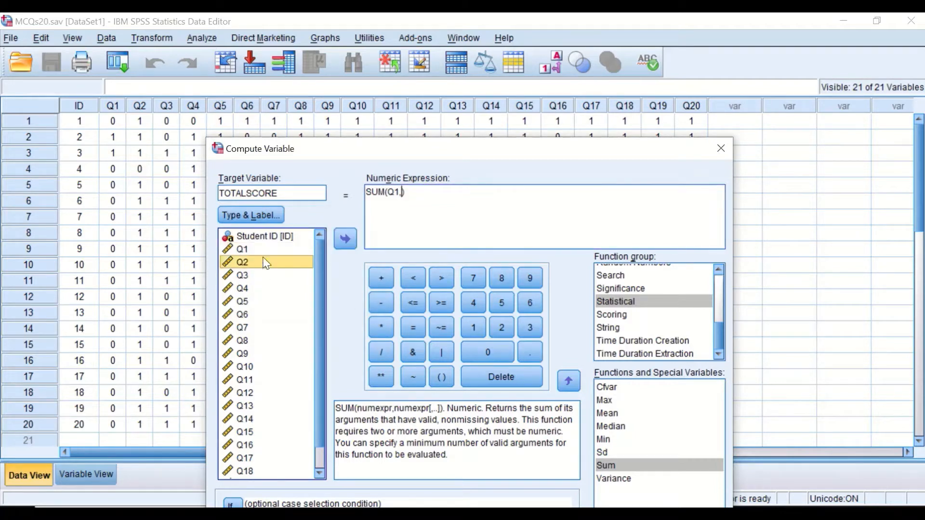
left_click(343, 238)
type(",")
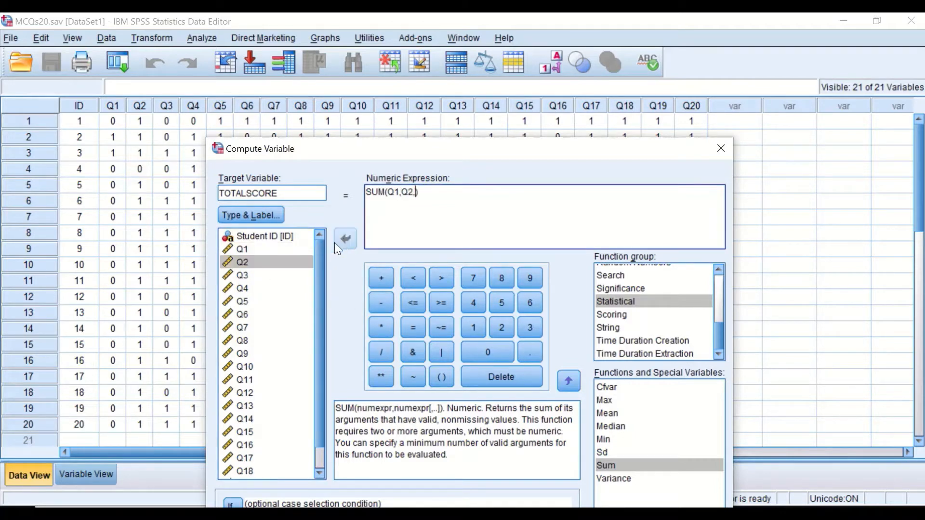
left_click(241, 275)
left_click(342, 240)
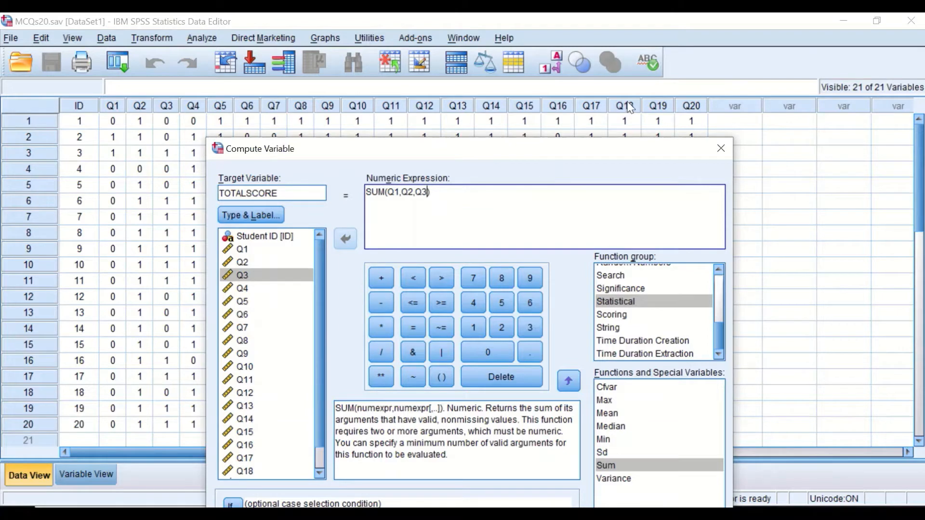
Step: Switch to the Word document Plus.docx and copy the comma-separated list Q1 through Q20
left_click_drag(555, 153, 622, 86)
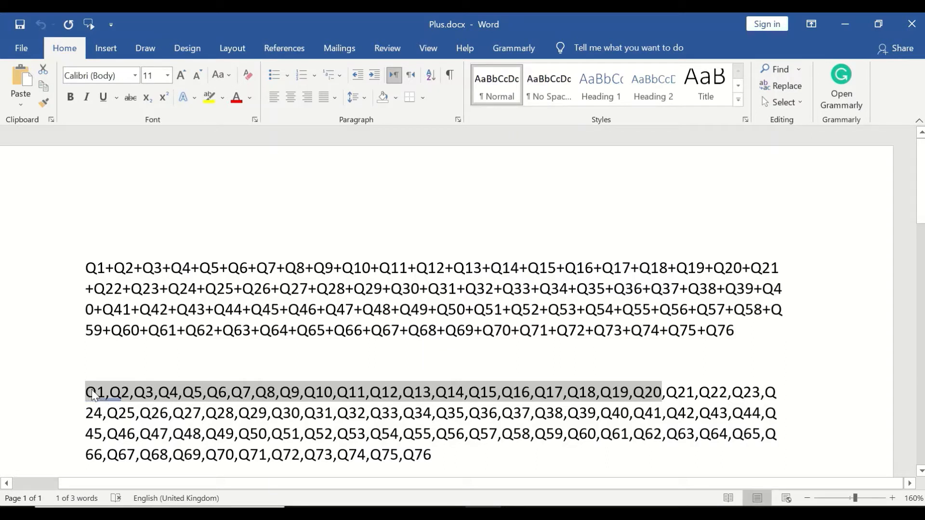
left_click(105, 394)
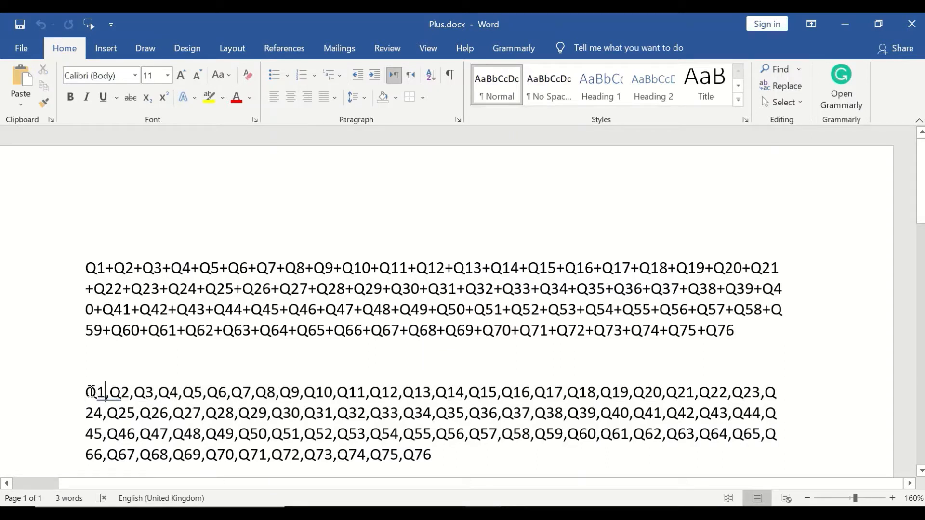
left_click_drag(89, 392, 655, 389)
right_click(595, 395)
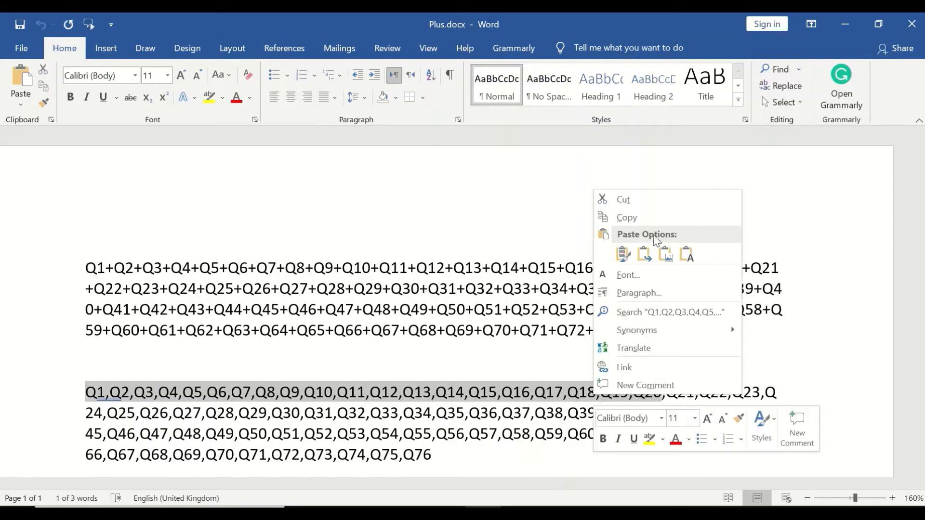
left_click(637, 216)
Step: Replace the SUM arguments with the pasted Q1 to Q20 list, run the computation and minimize the output viewer
key("alt+Tab")
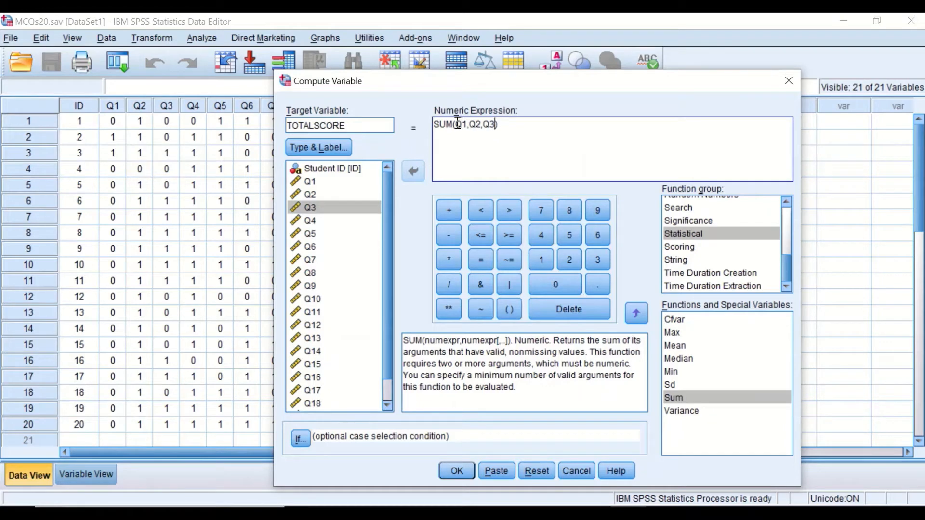
left_click_drag(457, 124, 492, 128)
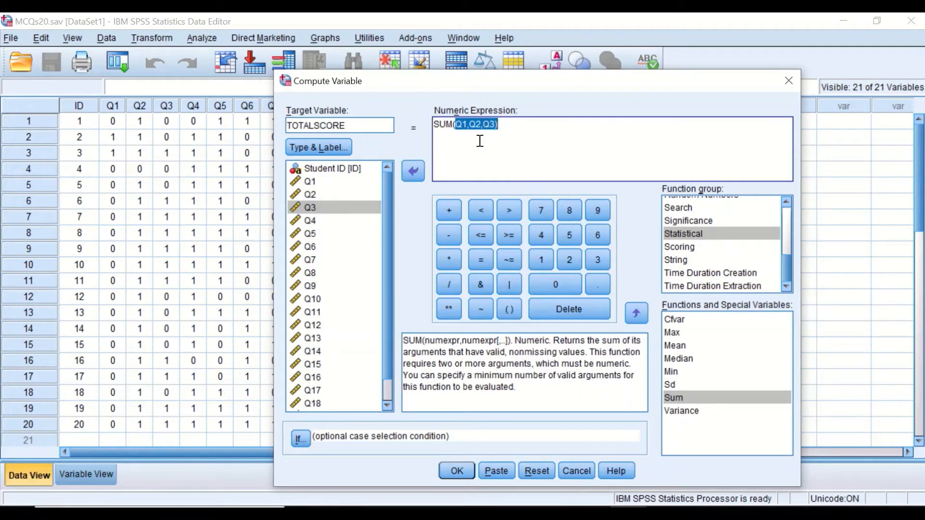
key("BackSpace")
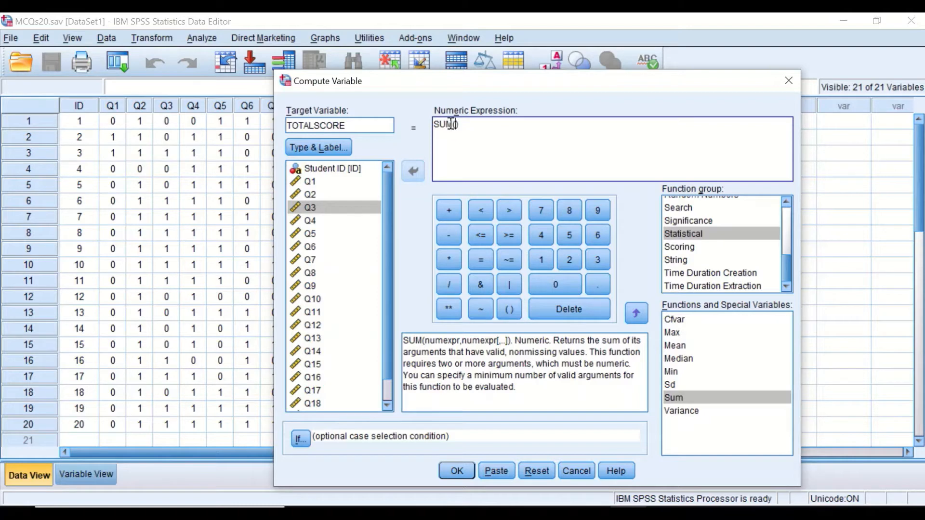
key("ctrl+v")
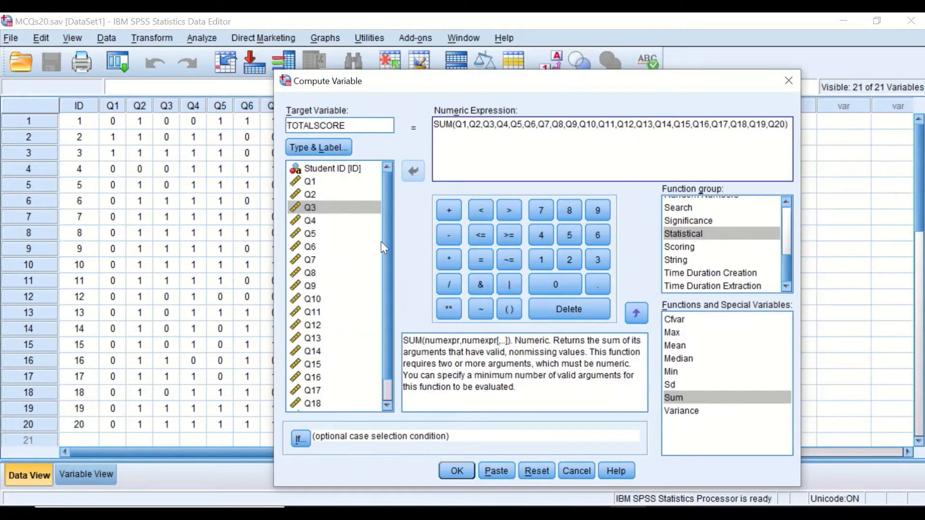
left_click(457, 470)
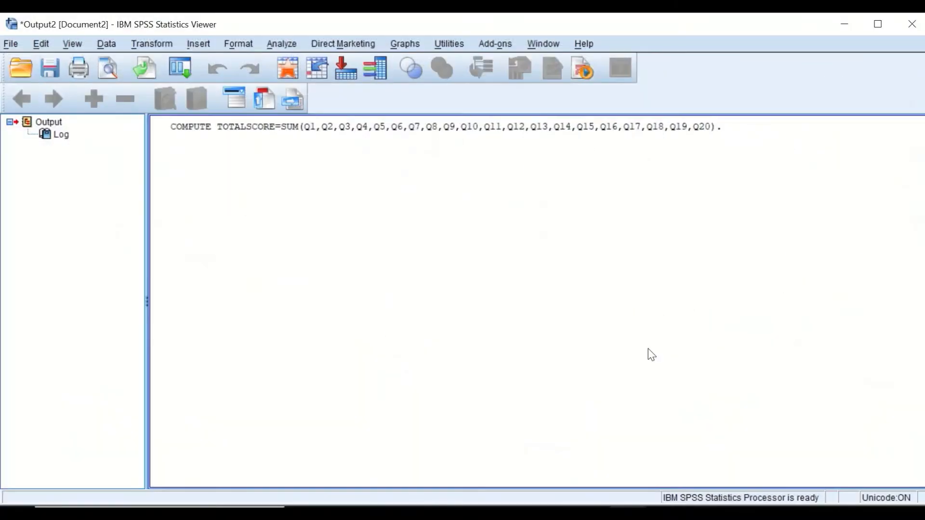
left_click(844, 25)
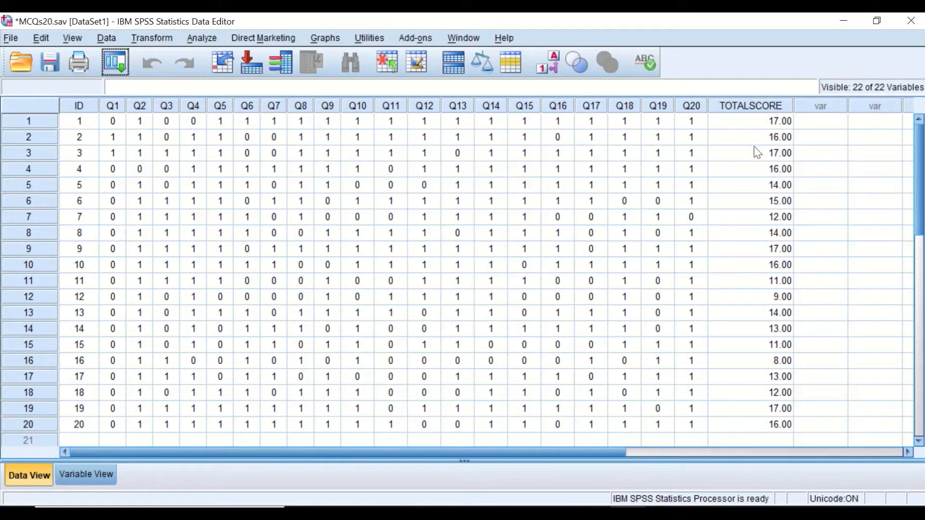
Step: Set the TOTALSCORE variable's decimals to 0 in the variable definitions
left_click(759, 108)
left_click(79, 476)
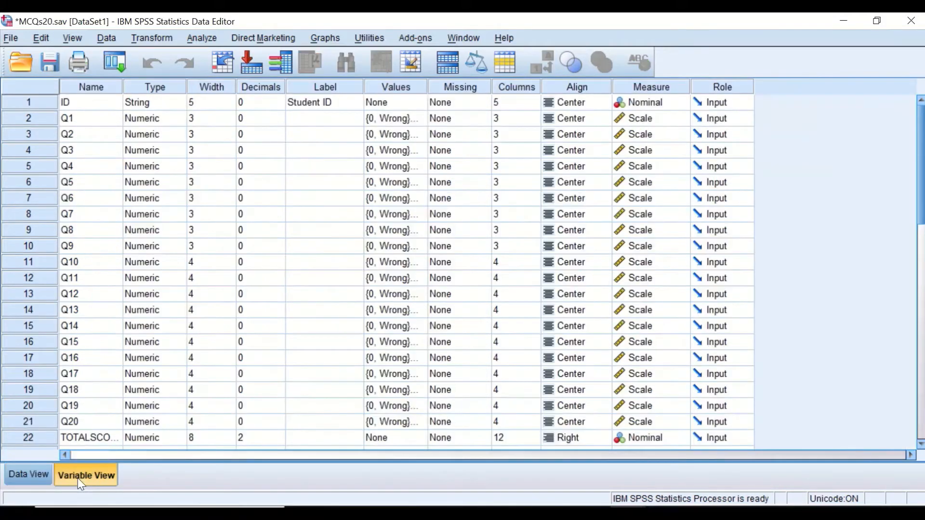
left_click(258, 443)
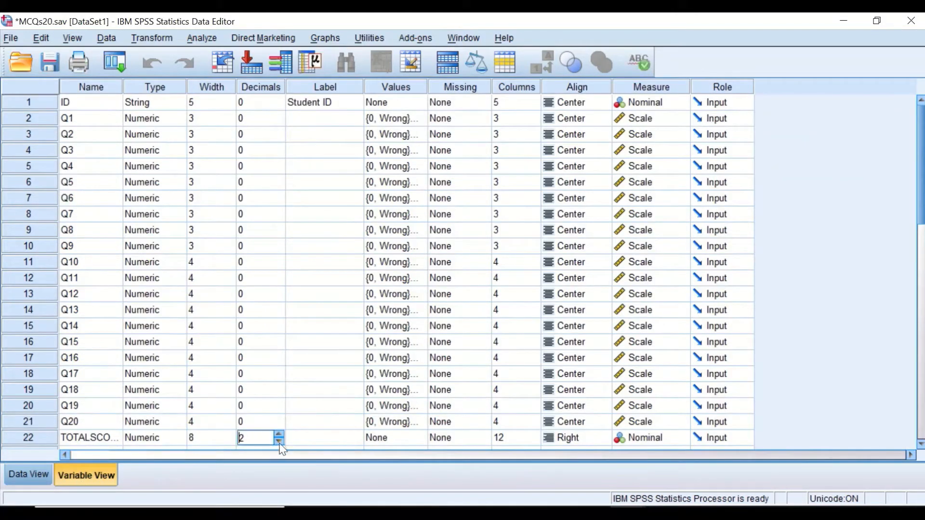
left_click(279, 442)
left_click(279, 442)
Step: Set TOTALSCORE's alignment to Center and its measure to Scale
left_click(588, 441)
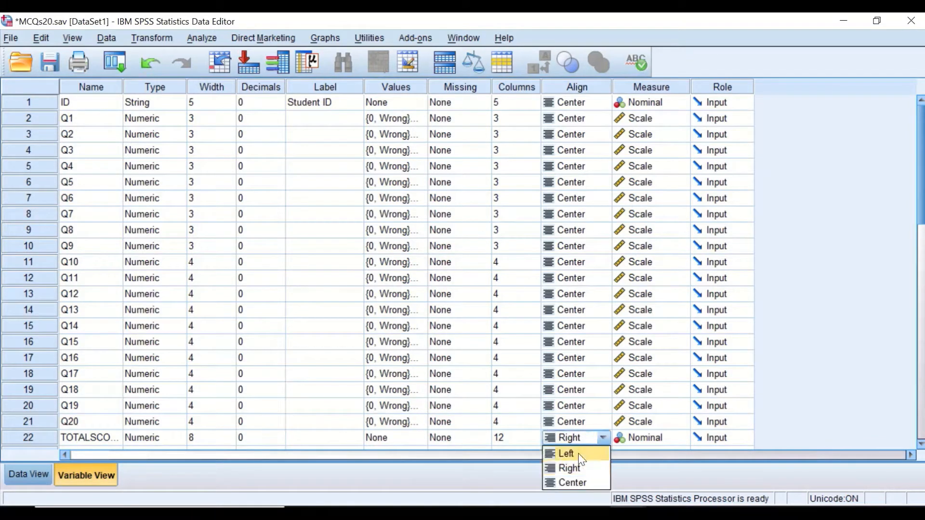
left_click(578, 478)
left_click(644, 444)
left_click(641, 442)
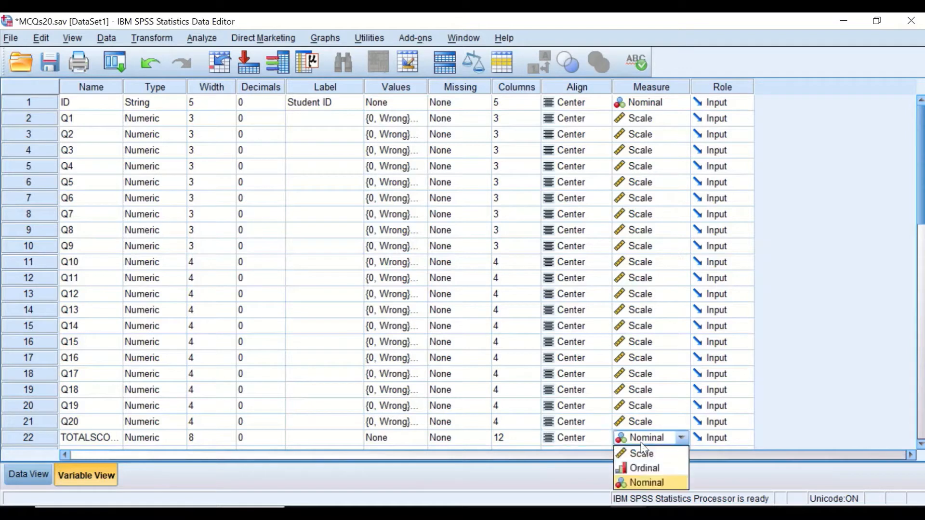
left_click(635, 454)
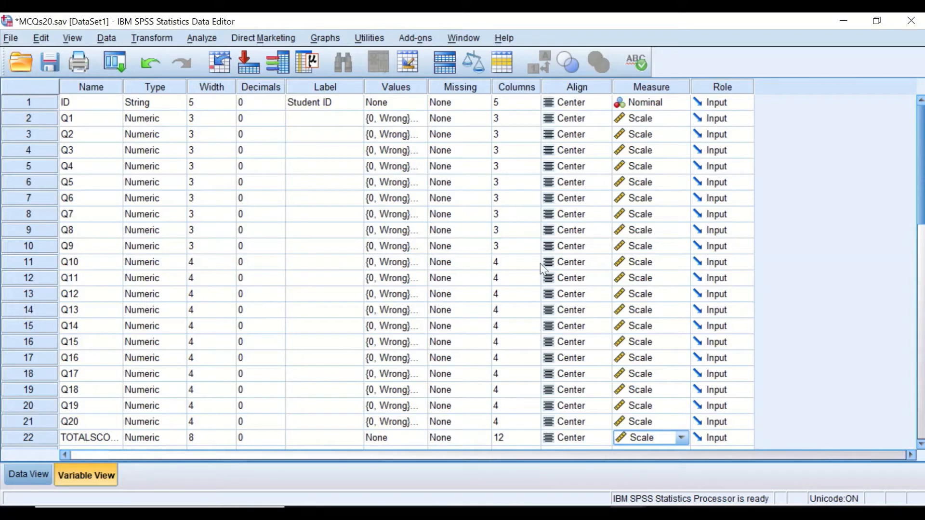
Step: Set TOTALSCORE's column width to 6 and return to the data grid
left_click(506, 439)
left_click(502, 439)
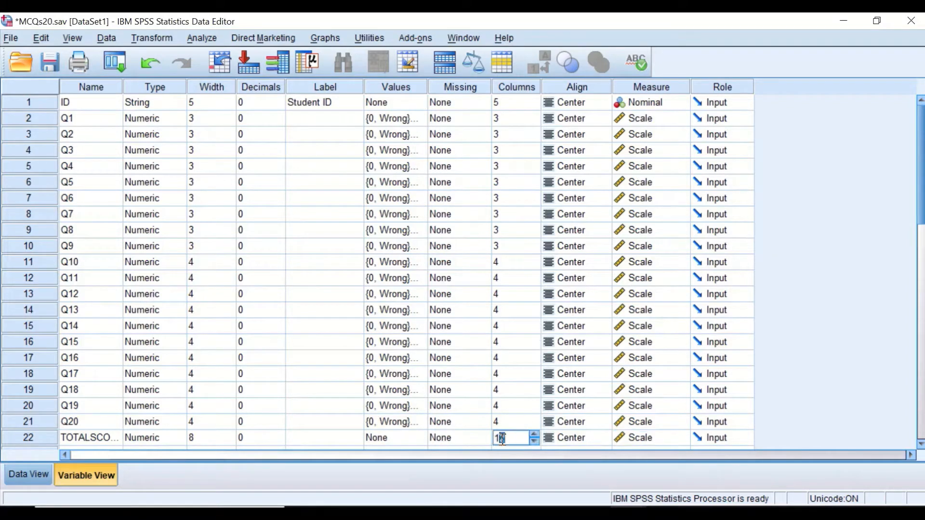
left_click_drag(500, 440, 490, 441)
type("6")
left_click(30, 475)
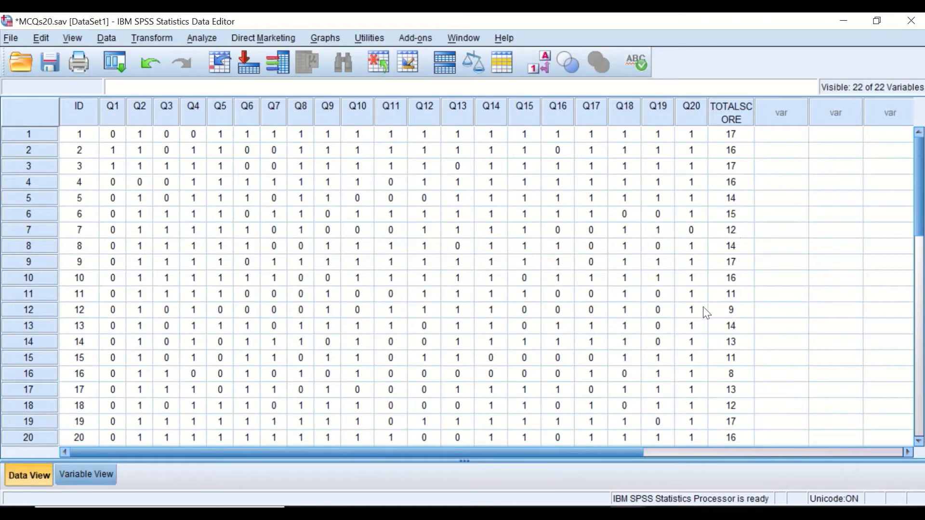
Step: Sort the cases by TOTALSCORE in descending order and minimize the output viewer
scroll(742, 163, "down", 1)
scroll(733, 179, "up", 1)
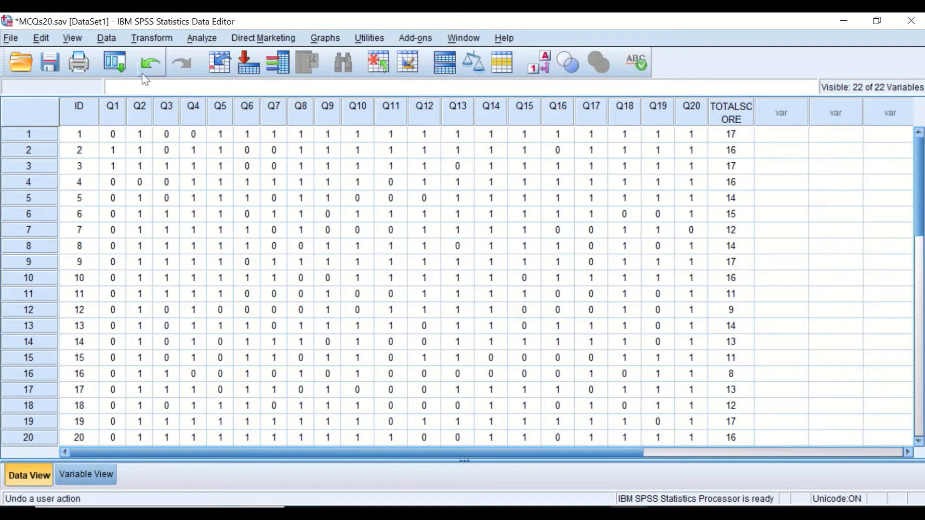
left_click(107, 38)
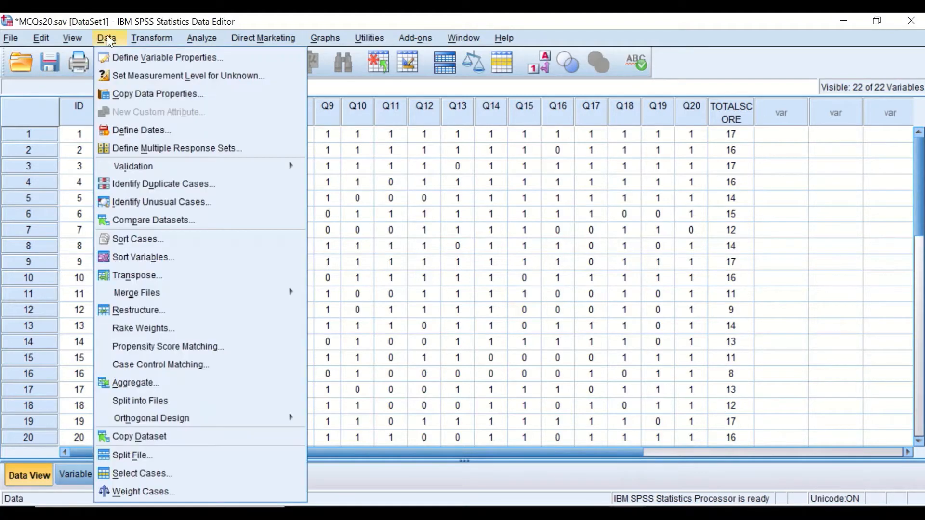
left_click(144, 239)
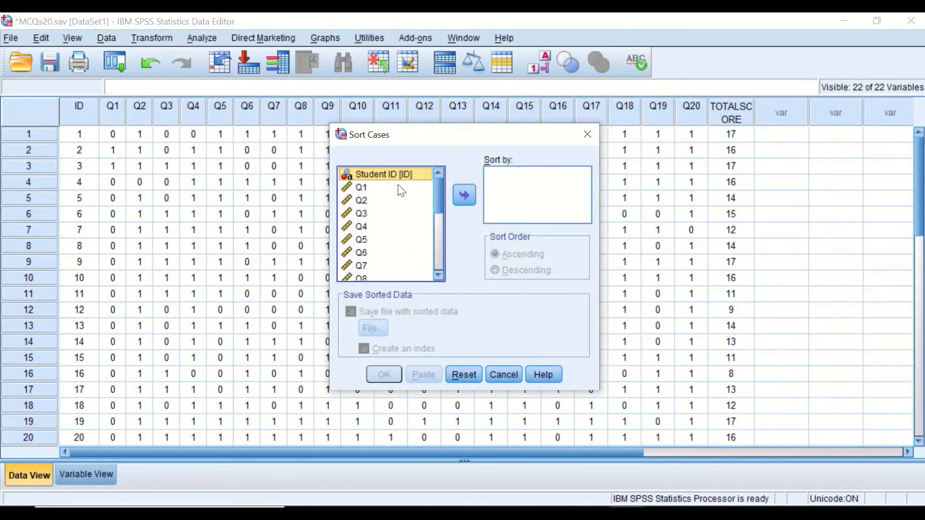
scroll(438, 187, "down", 5)
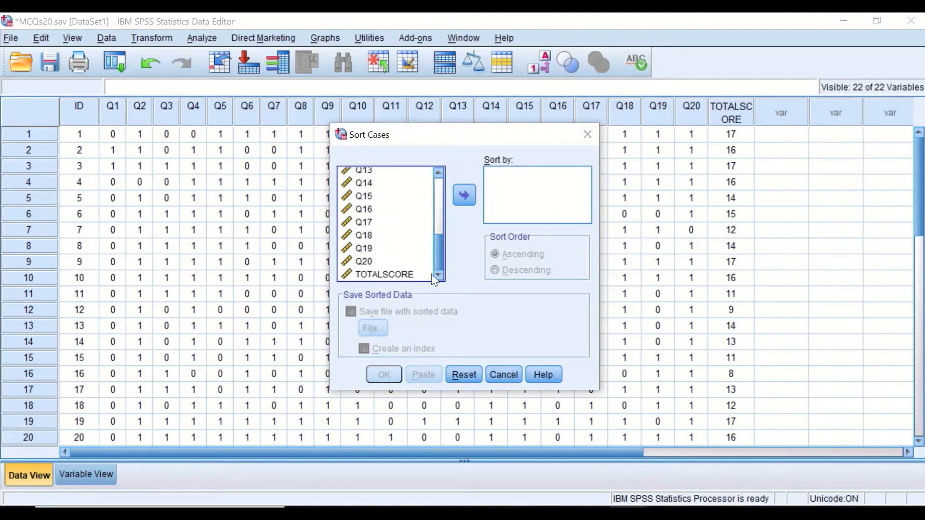
left_click(384, 274)
left_click(459, 195)
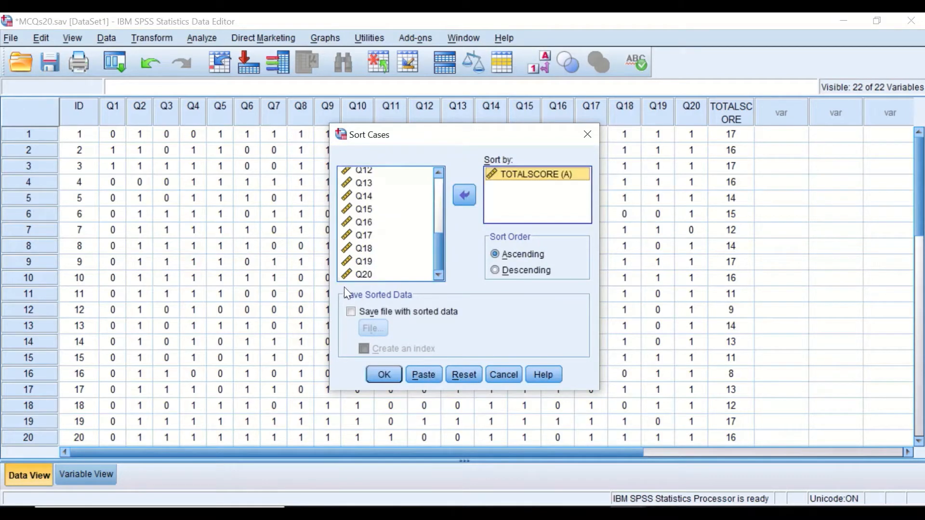
left_click(511, 273)
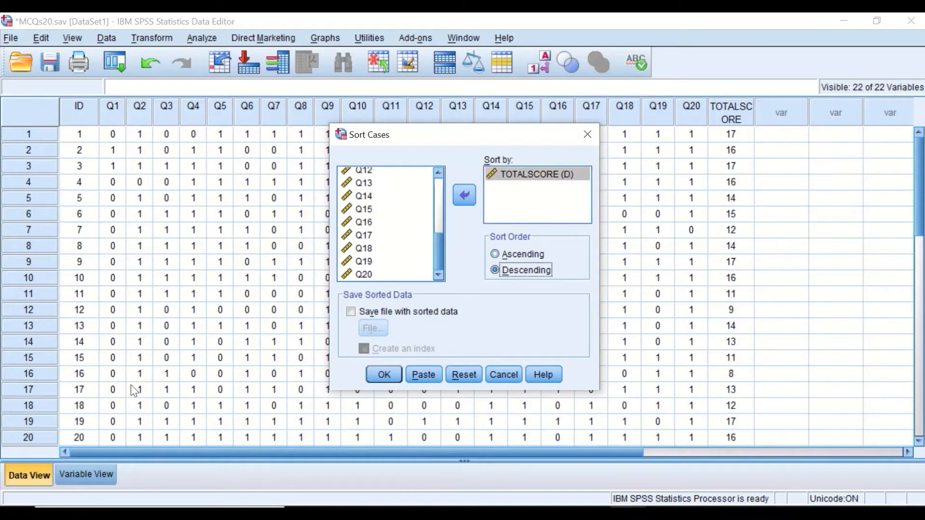
left_click(384, 374)
left_click(844, 24)
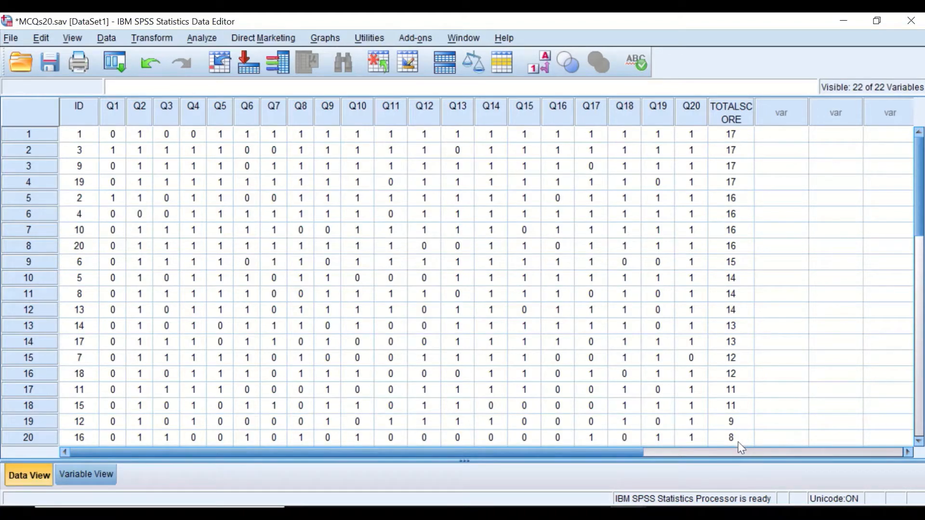
Step: Transpose variables Q1 through TOTALSCORE into a new dataset, using Student ID as the name variable
scroll(731, 422, "down", 1)
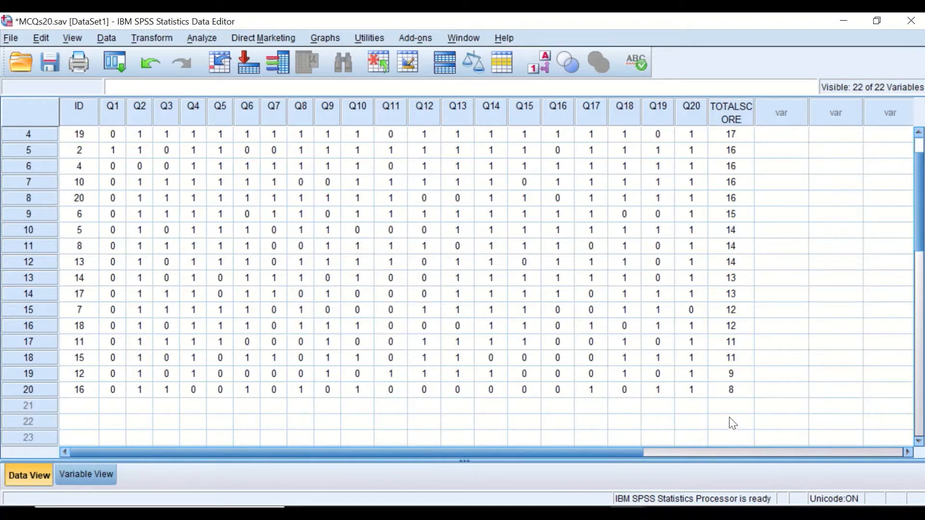
scroll(726, 407, "up", 1)
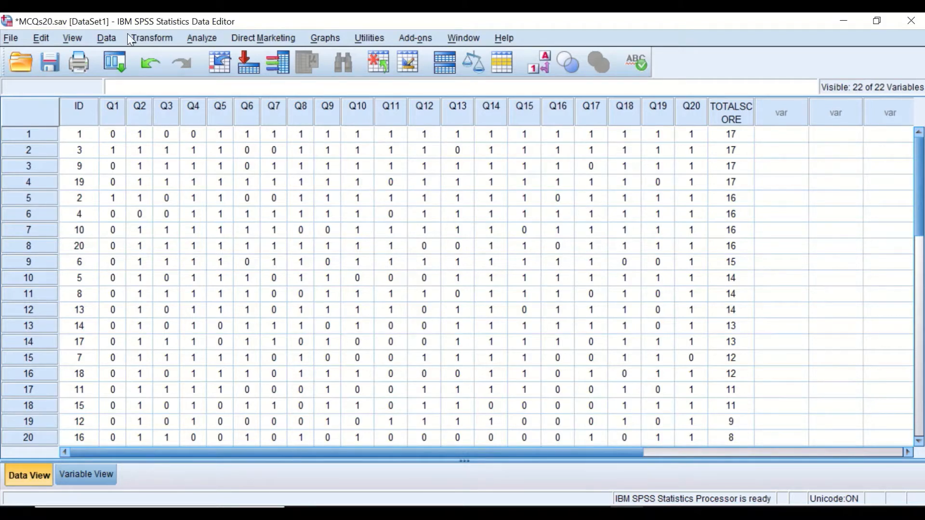
left_click(109, 39)
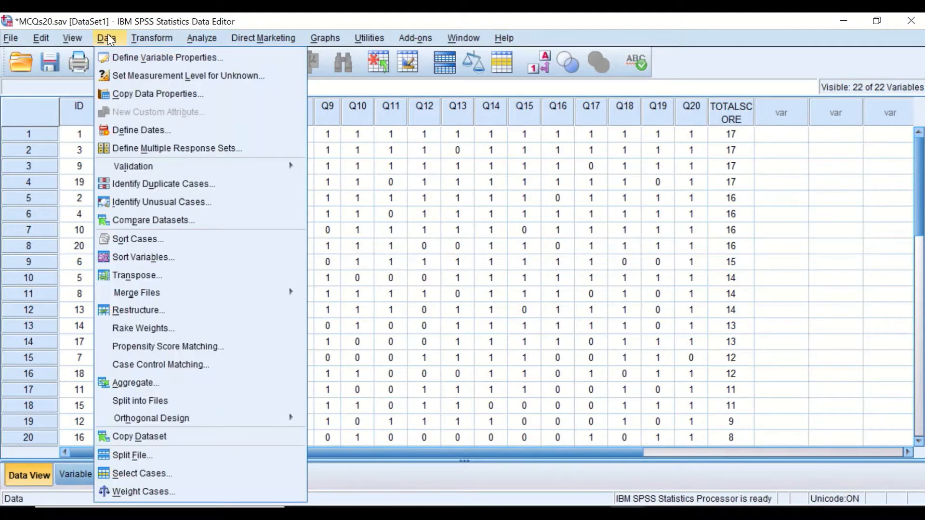
left_click(128, 276)
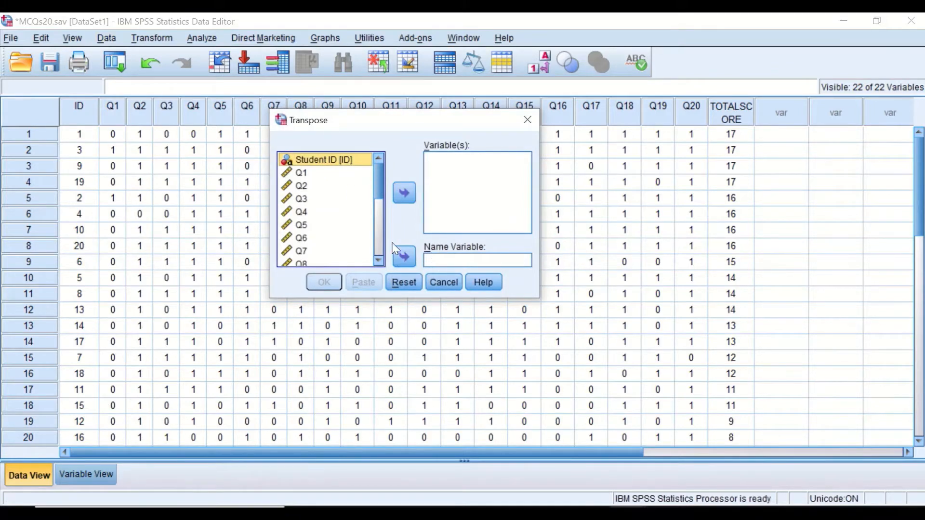
left_click(310, 174)
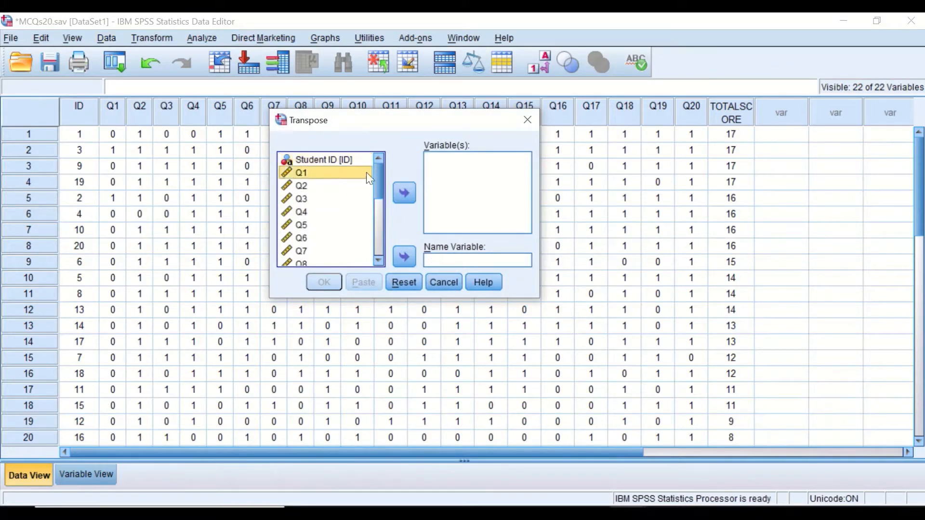
left_click_drag(375, 170, 367, 248)
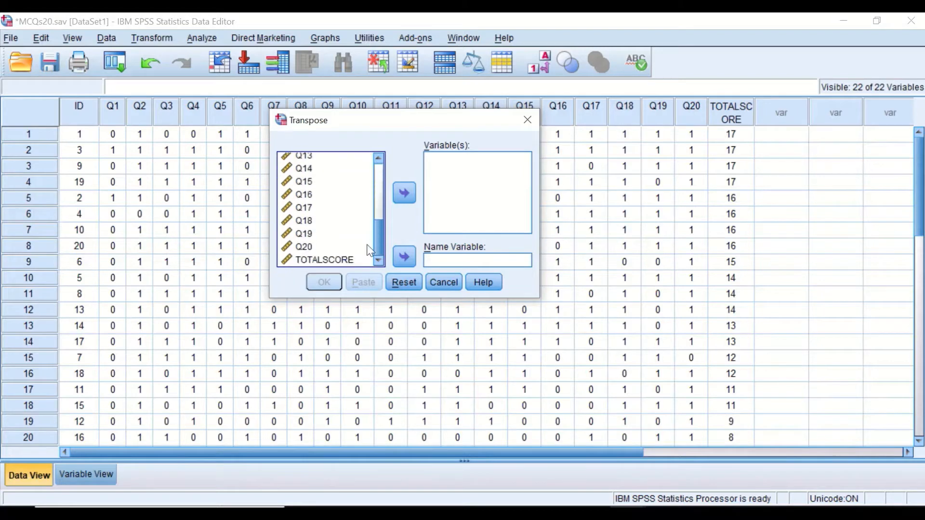
left_click(305, 259, "shift")
left_click(409, 191)
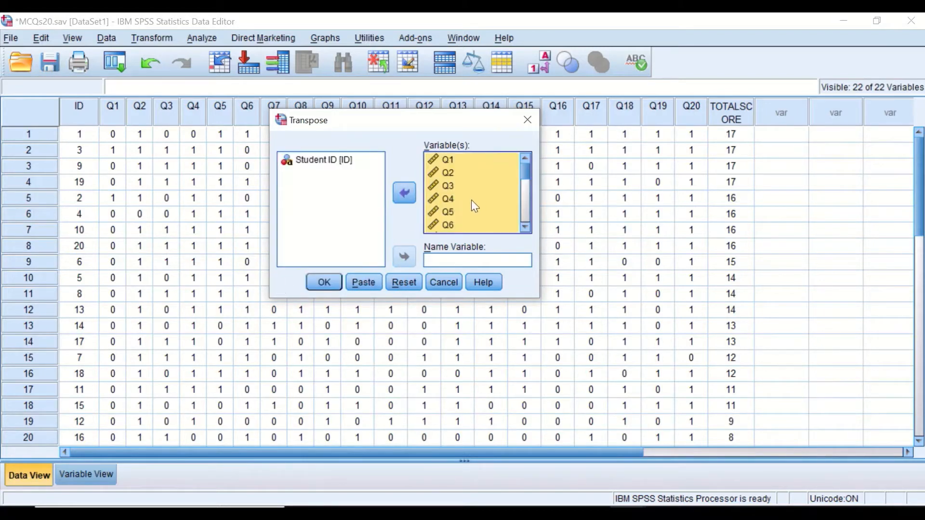
left_click_drag(320, 160, 444, 263)
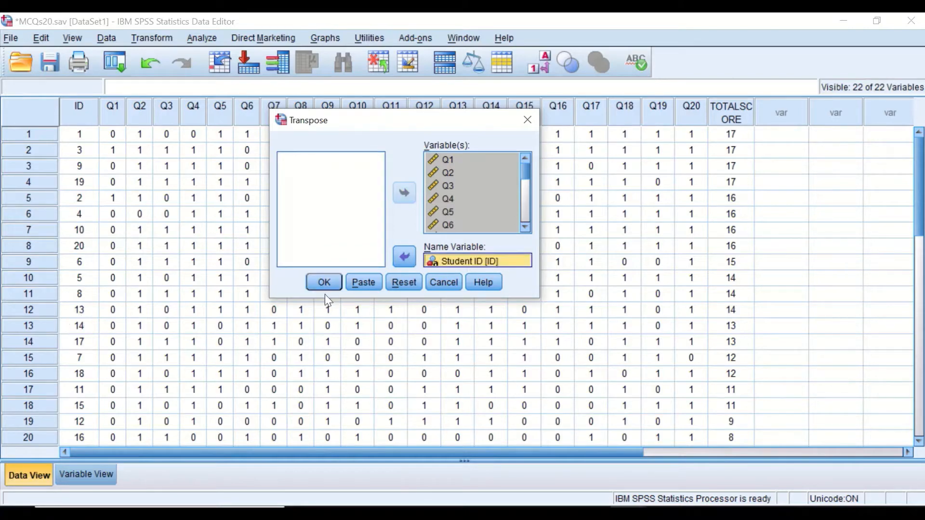
left_click(322, 283)
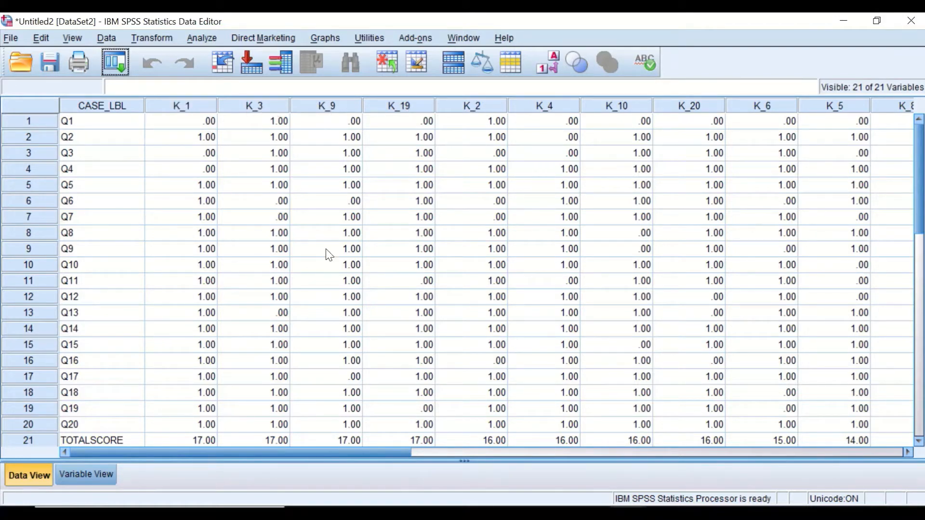
Step: Switch between the original and transposed datasets to compare them
mouse_move(543, 483)
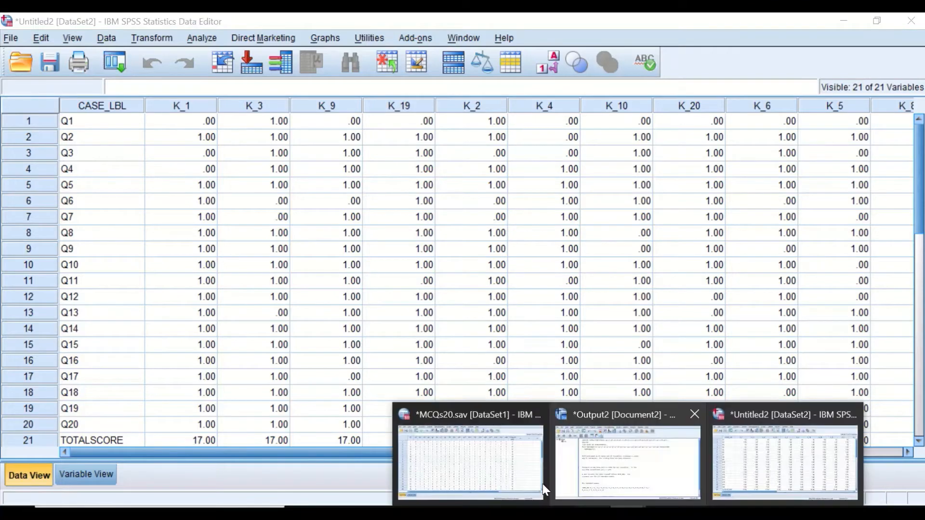
left_click(486, 465)
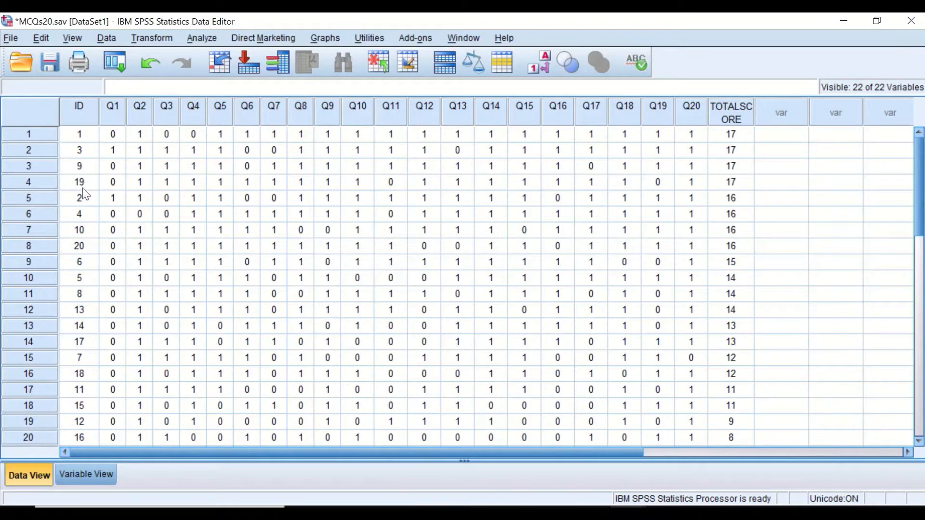
mouse_move(665, 487)
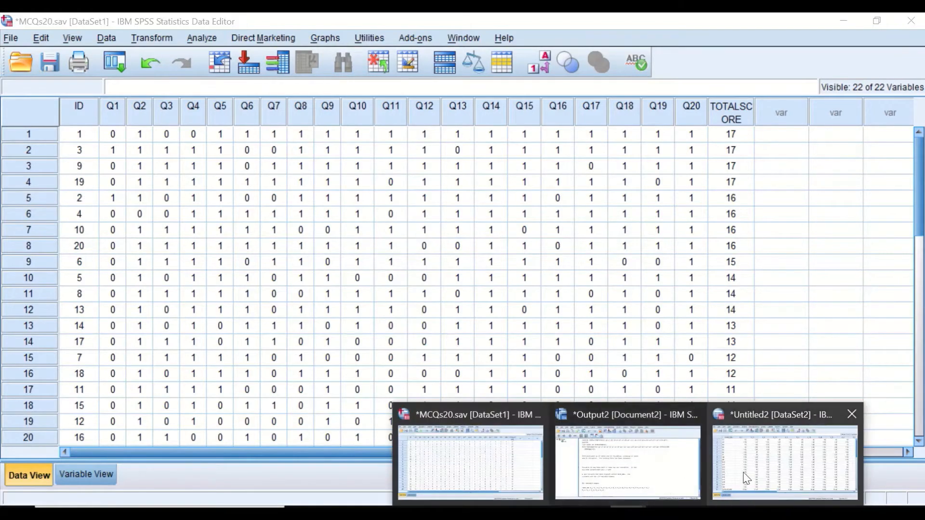
left_click(795, 482)
left_click_drag(376, 453, 377, 409)
left_click_drag(208, 449, 159, 451)
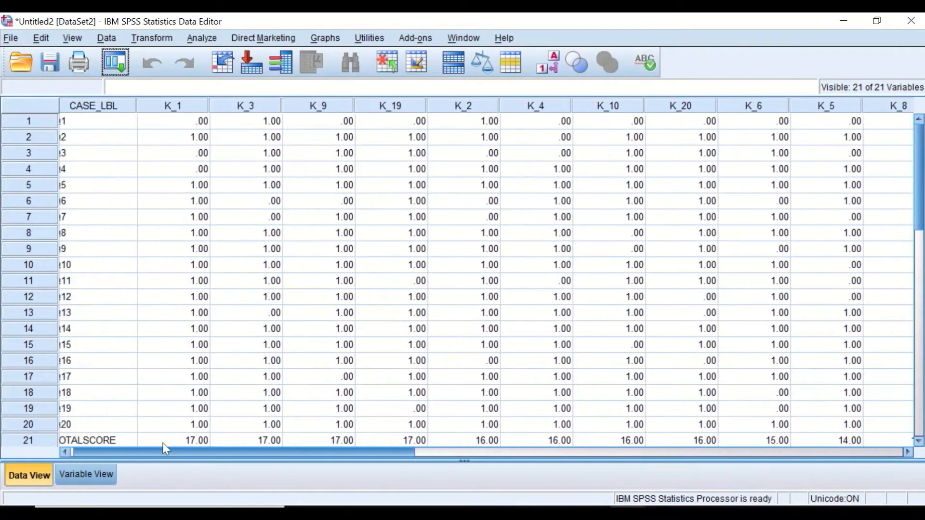
Step: Set decimals to 0 for all transposed variables by copying the 0 value down the Decimals column
left_click(103, 473)
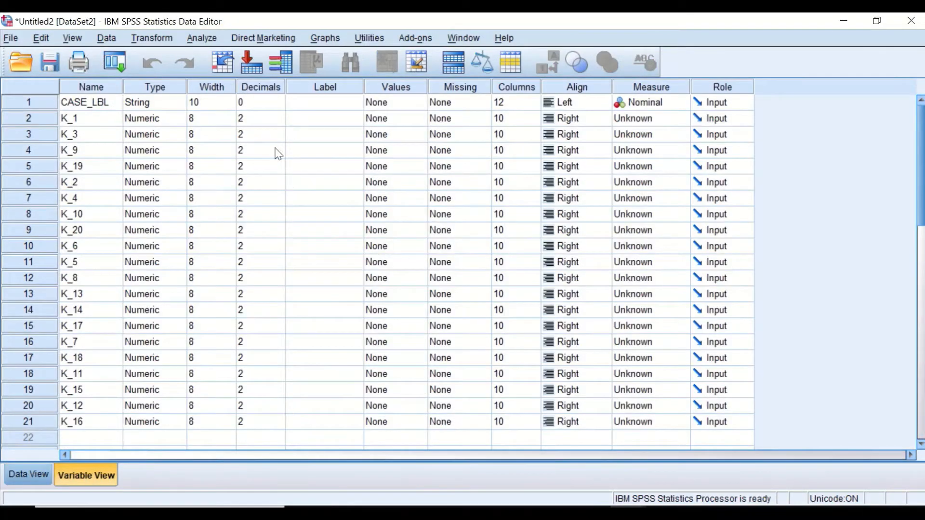
left_click(273, 119)
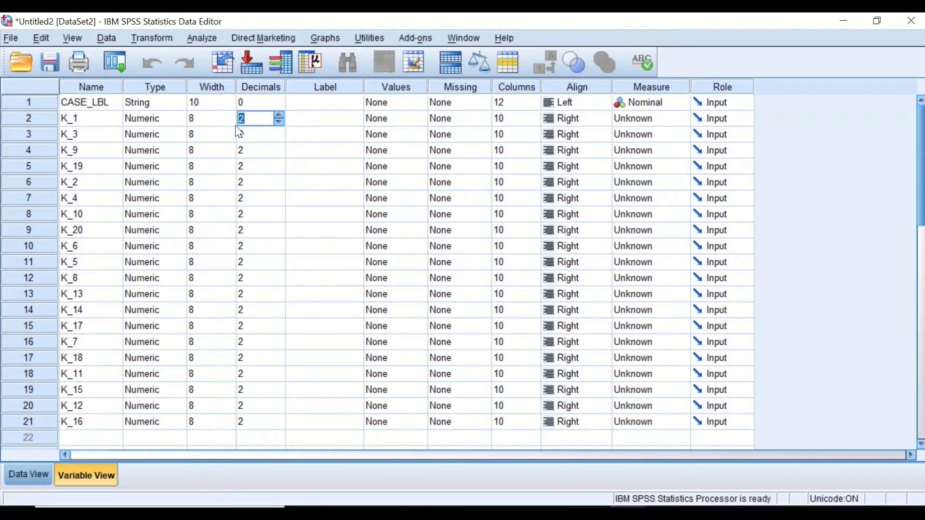
type("0")
left_click(251, 130)
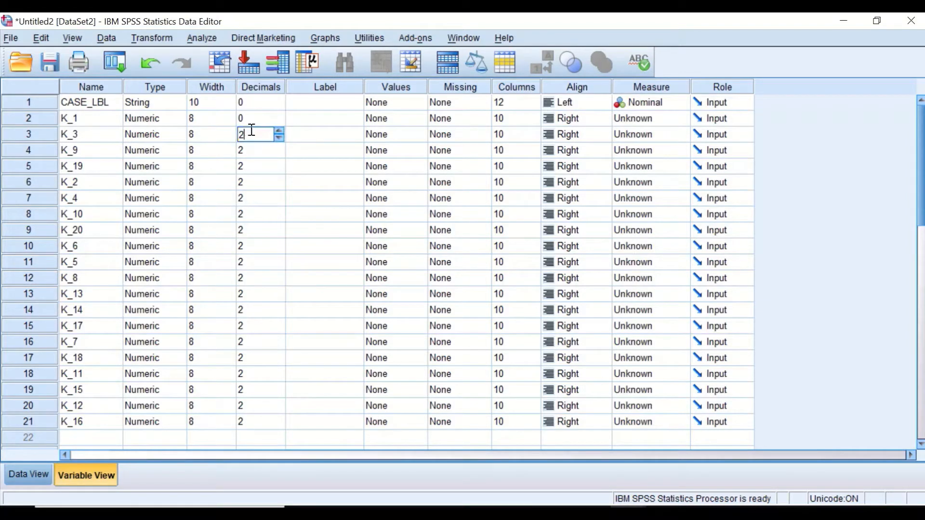
left_click(256, 119)
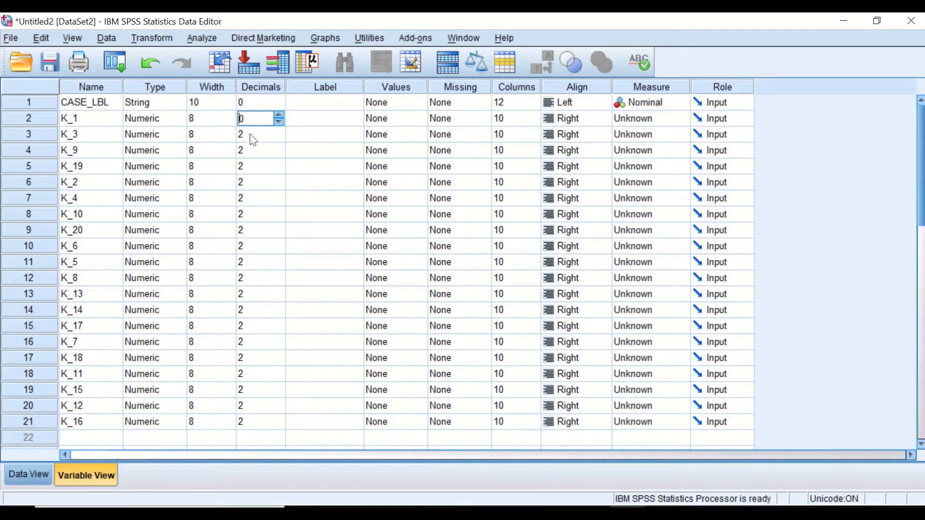
left_click(251, 135)
left_click(248, 103)
right_click(247, 102)
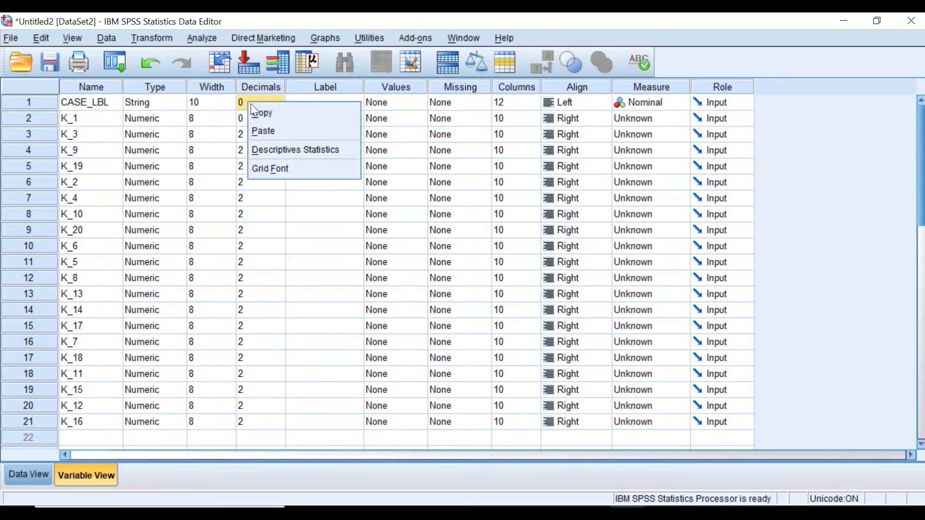
left_click(260, 112)
left_click_drag(267, 137, 250, 418)
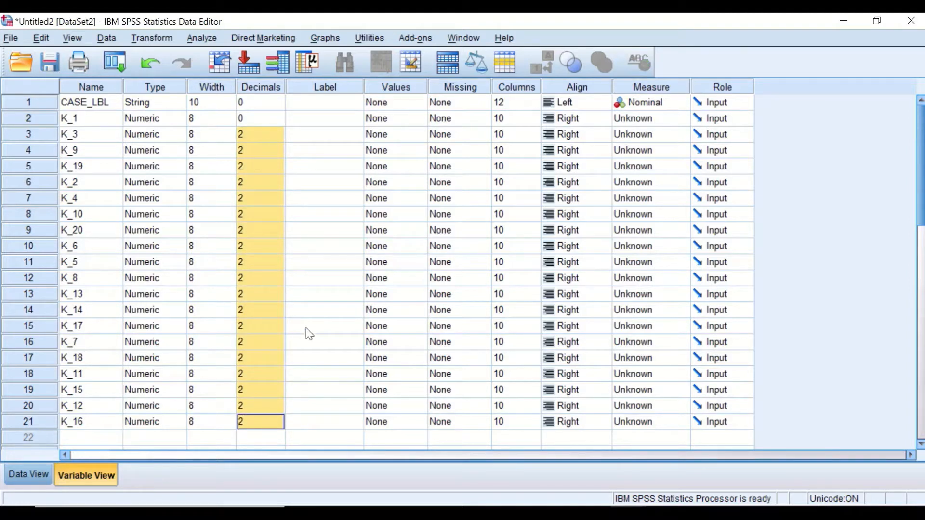
right_click(249, 172)
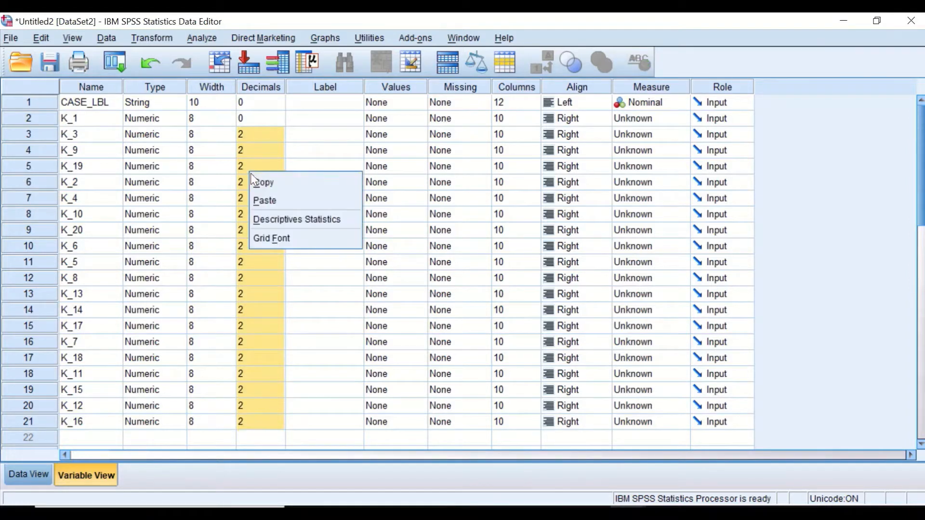
left_click(267, 199)
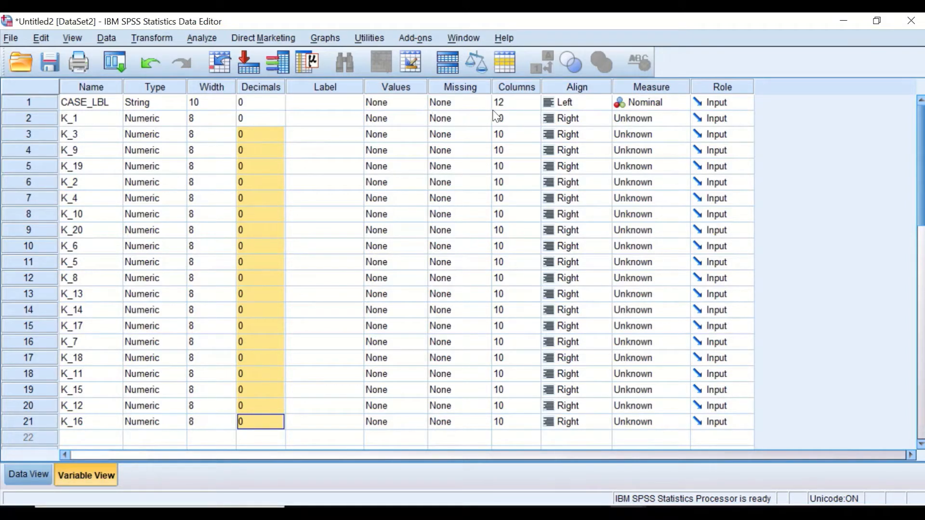
Step: Set the column width of CASE_LBL and K_1 to 6
left_click(522, 106)
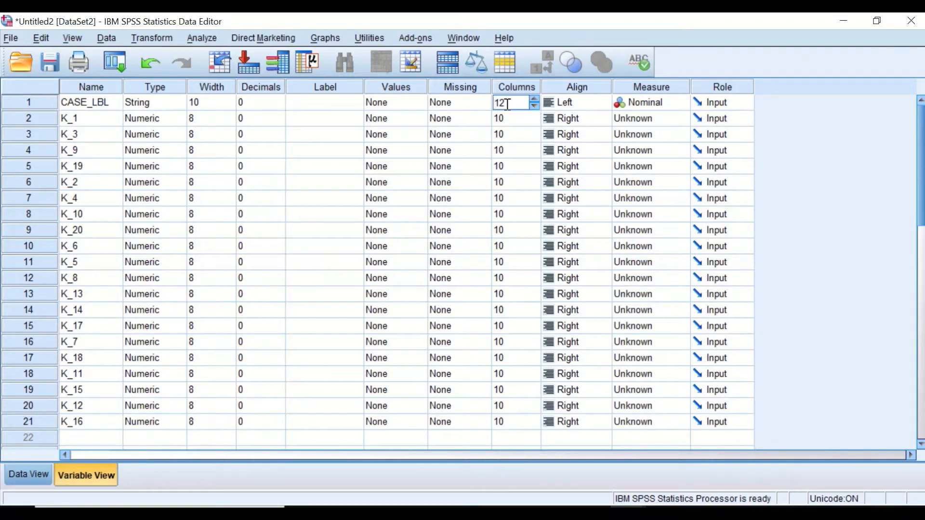
double_click(505, 103)
type("6")
key("Return")
left_click(510, 103)
left_click(507, 123)
type("6")
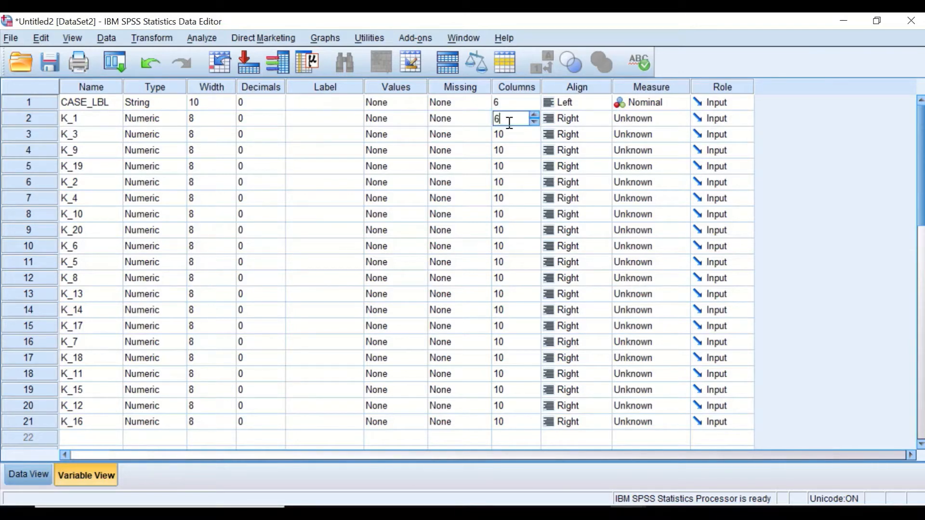
key("Return")
Step: Set the column width of all remaining transposed variables to 6 by copying the 6 value down the Columns column
left_click(509, 102)
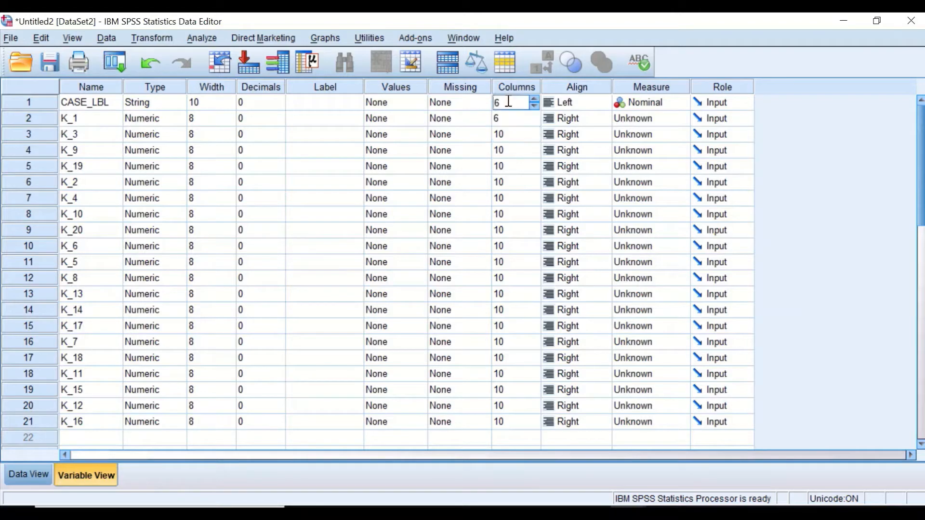
left_click_drag(509, 102, 492, 102)
right_click(515, 103)
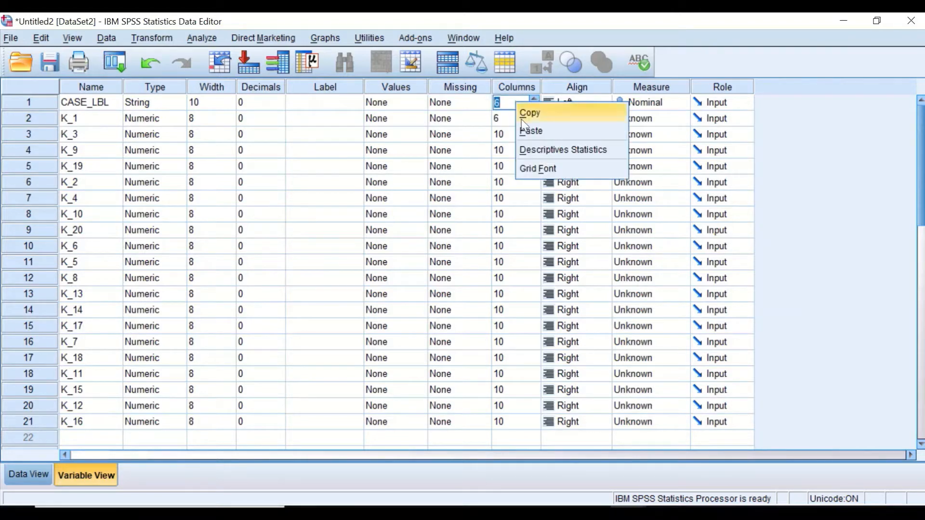
left_click(524, 115)
left_click_drag(506, 131, 527, 415)
left_click(524, 190)
right_click(525, 189)
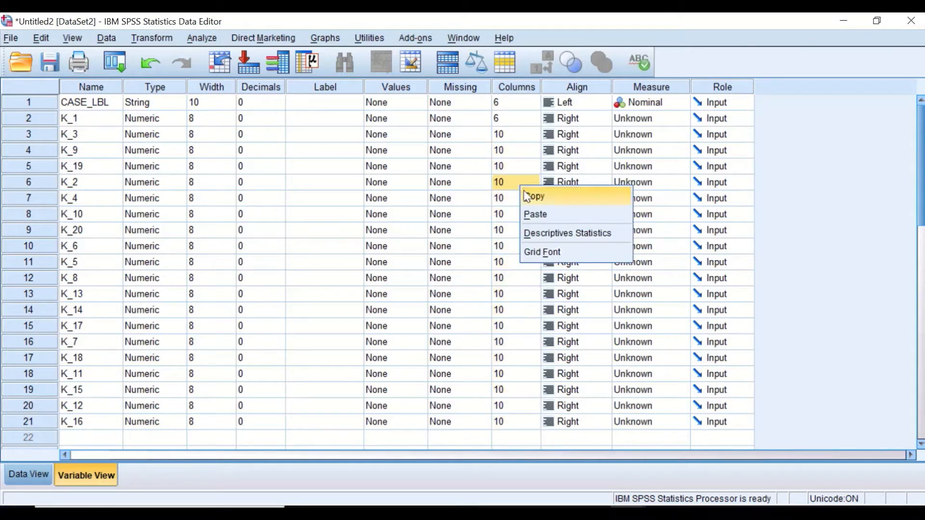
left_click_drag(504, 134, 502, 428)
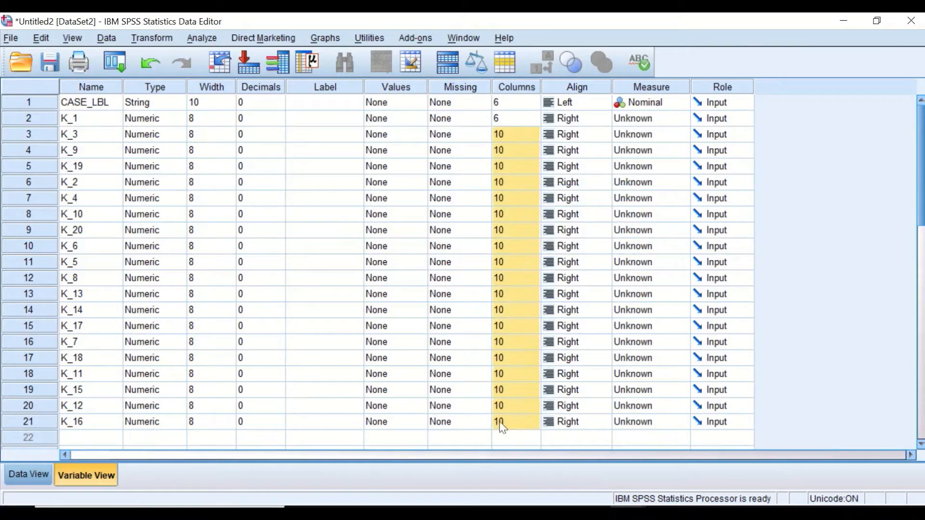
left_click(513, 151)
right_click(512, 150)
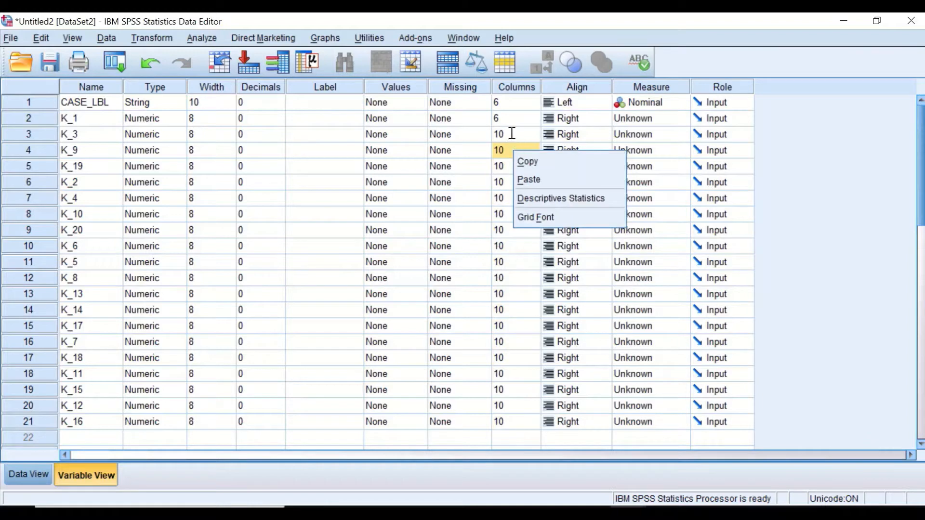
left_click_drag(511, 133, 530, 420)
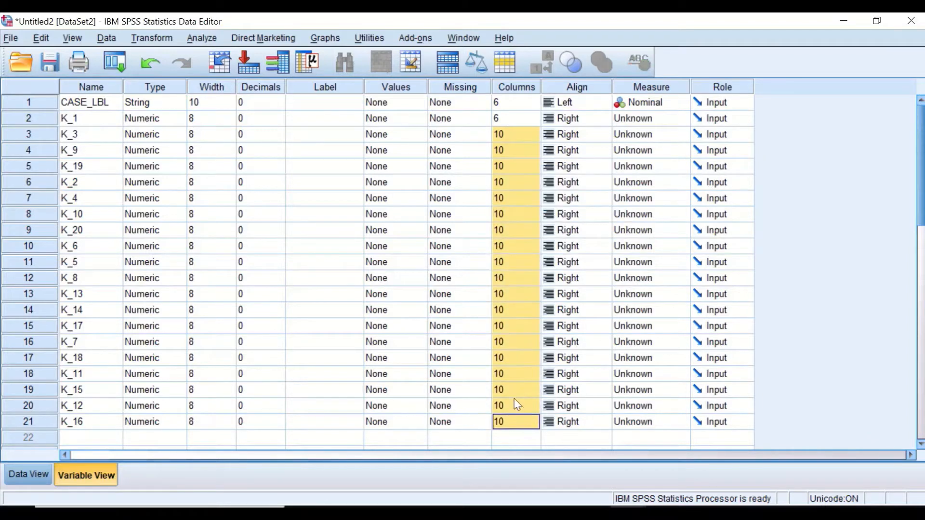
key("ctrl+v")
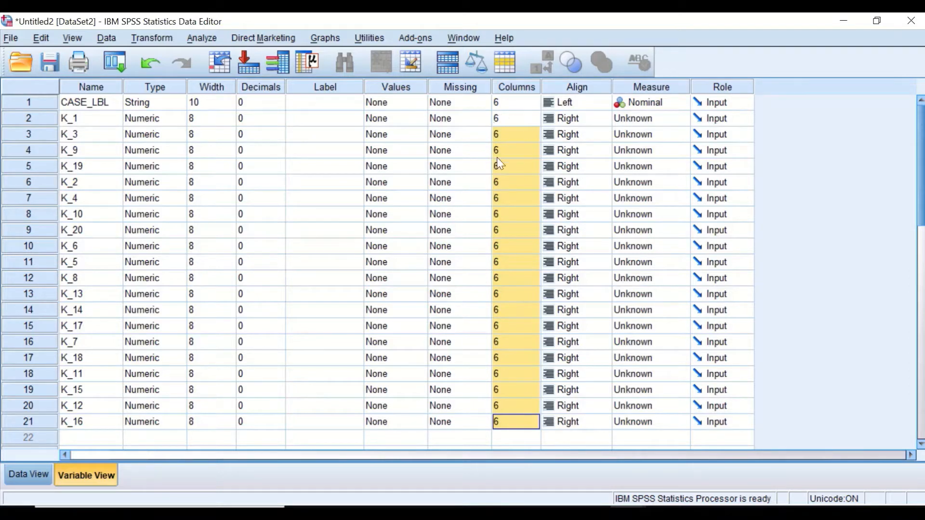
Step: Set the alignment of CASE_LBL and K_1 to Center
left_click(583, 104)
left_click(586, 103)
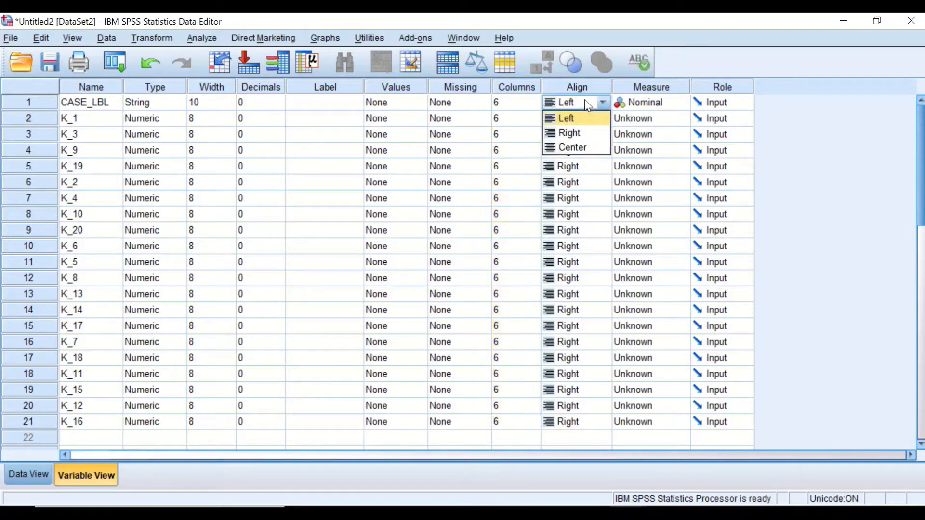
left_click(580, 146)
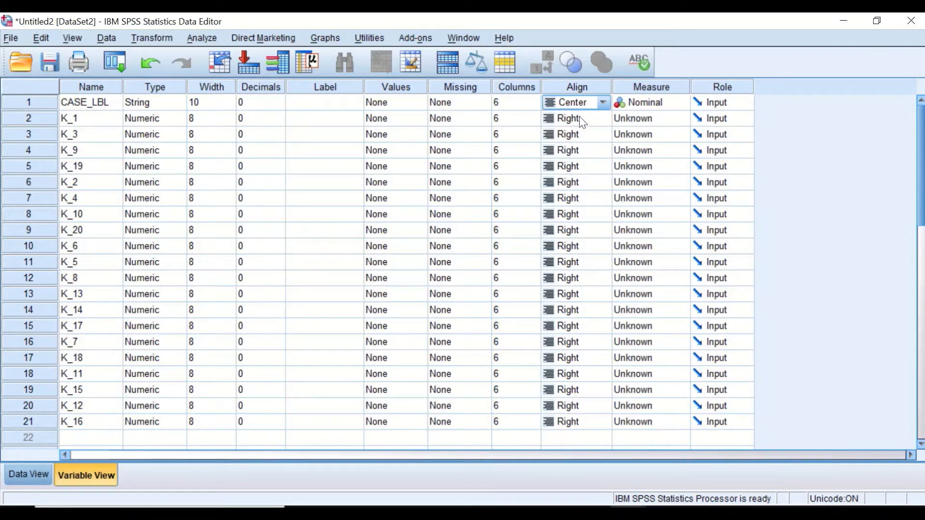
left_click(580, 118)
left_click(584, 121)
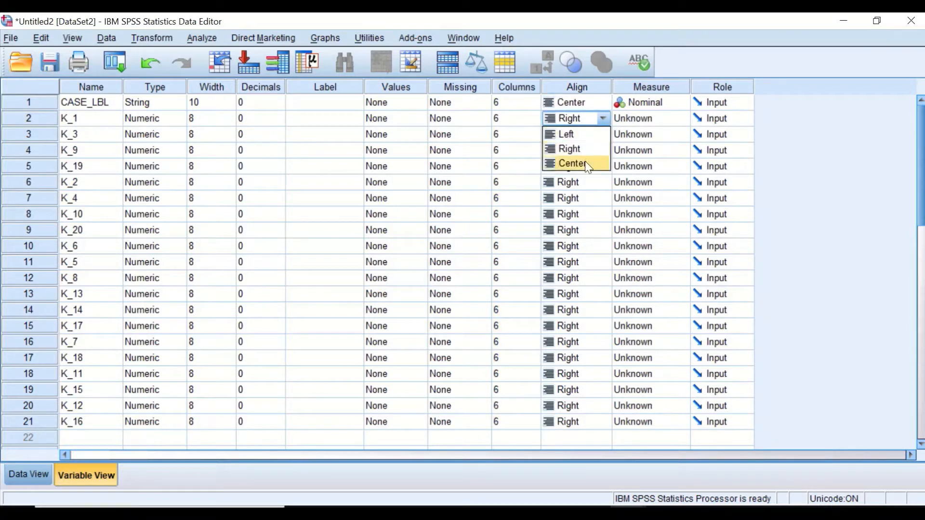
left_click(585, 163)
Step: Apply Center alignment to all remaining transposed variables by copying it down the Align column
left_click(582, 103)
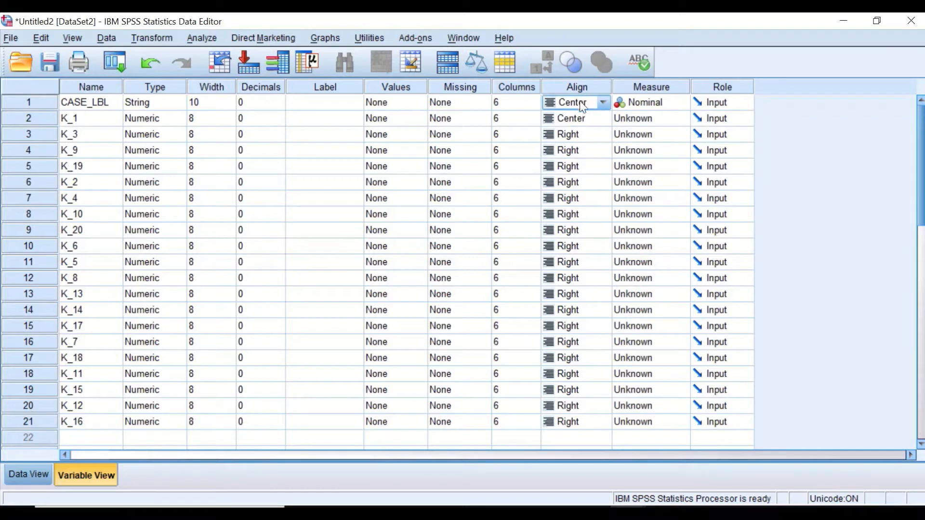
left_click(580, 101)
left_click(574, 145)
left_click(576, 101)
left_click(576, 101)
left_click_drag(573, 123, 603, 421)
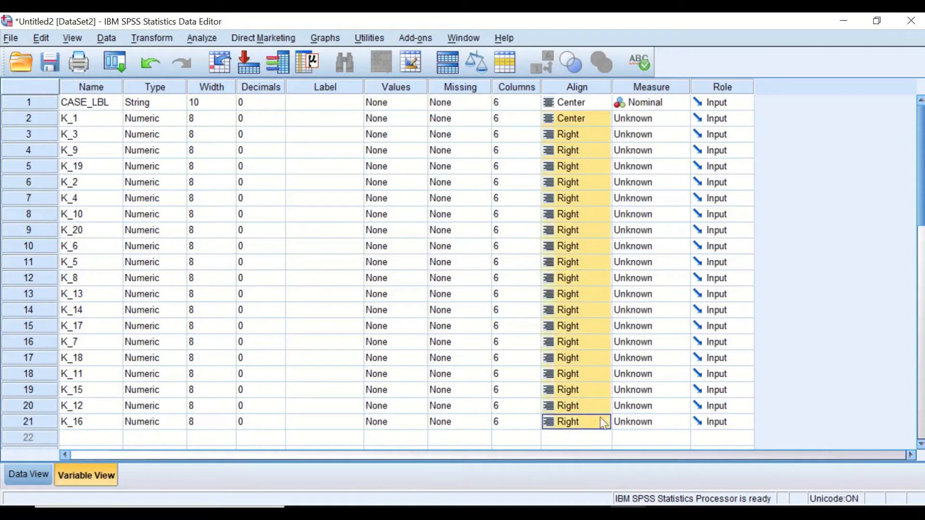
right_click(588, 169)
left_click(601, 196)
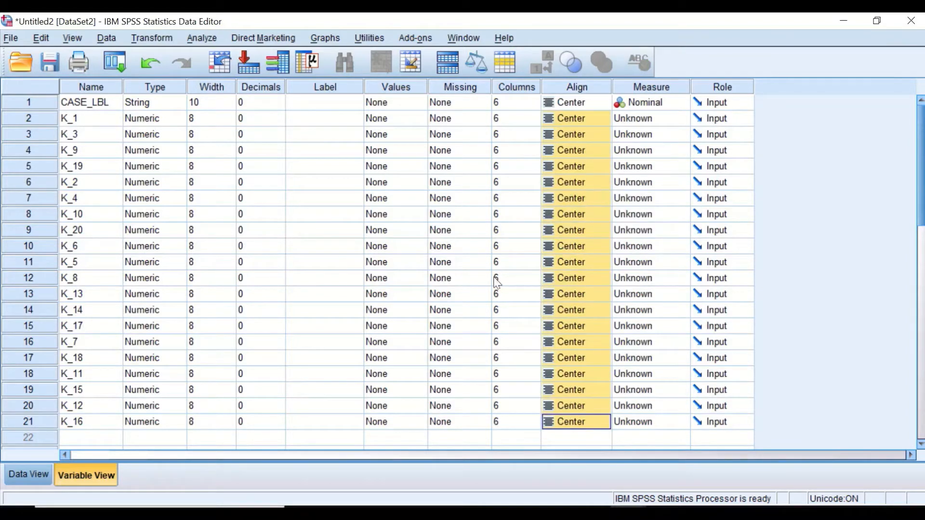
Step: Set the measure of all transposed K variables to Scale, copying it down the Measure column
left_click(650, 124)
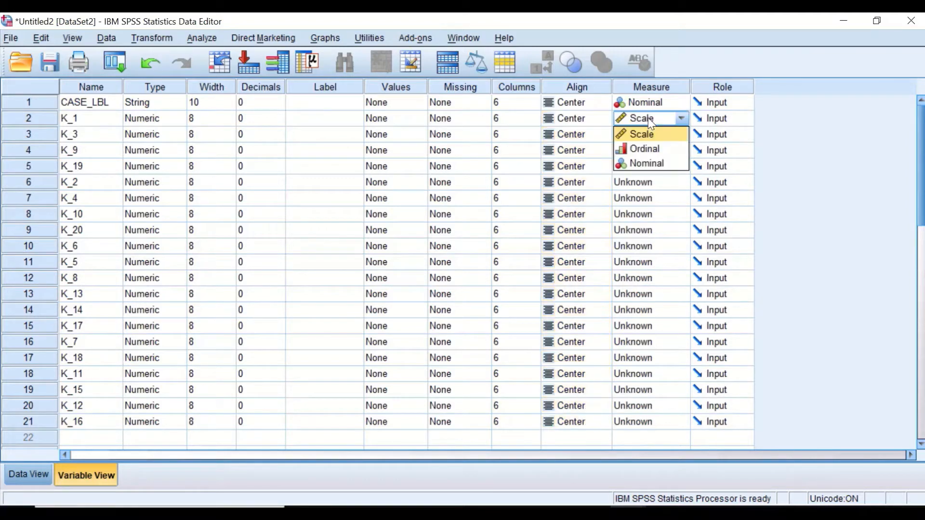
left_click(653, 137)
left_click(653, 136)
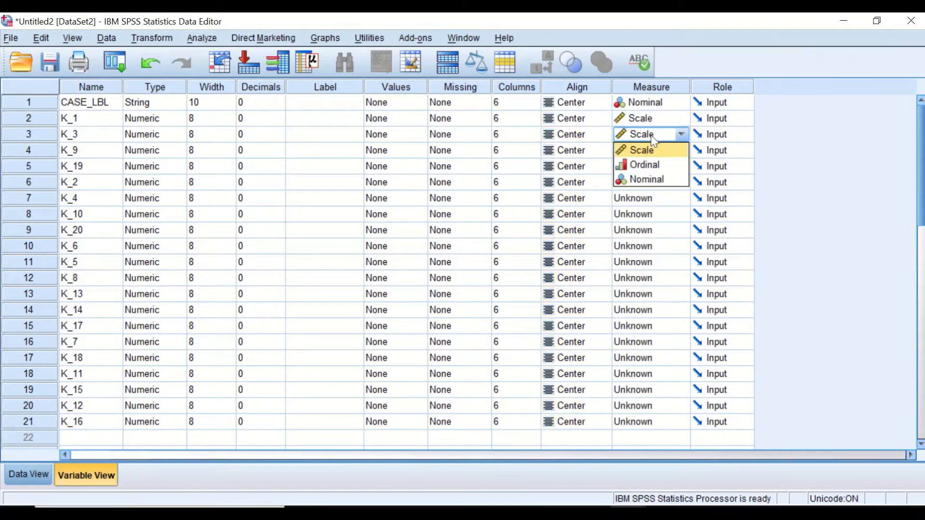
left_click(650, 150)
left_click(651, 125)
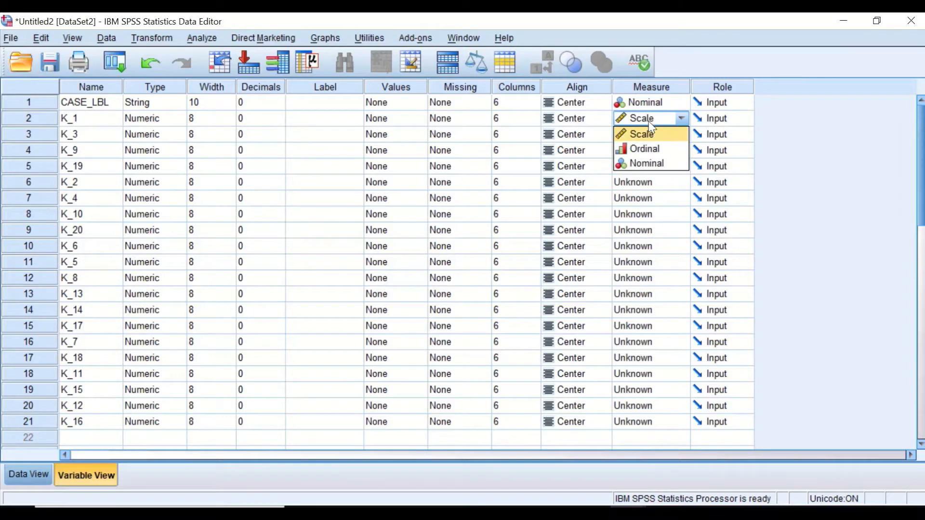
left_click(653, 136)
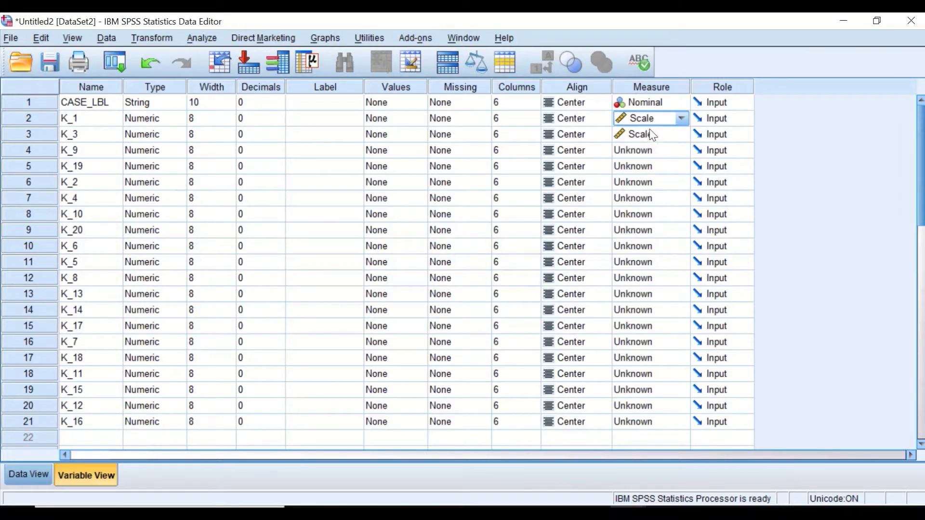
left_click_drag(648, 150, 646, 422)
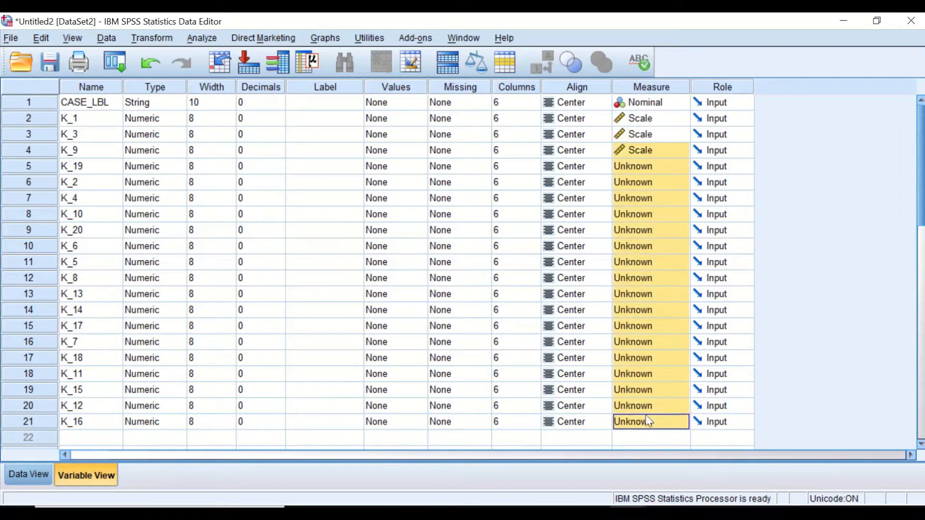
right_click(649, 244)
left_click(659, 265)
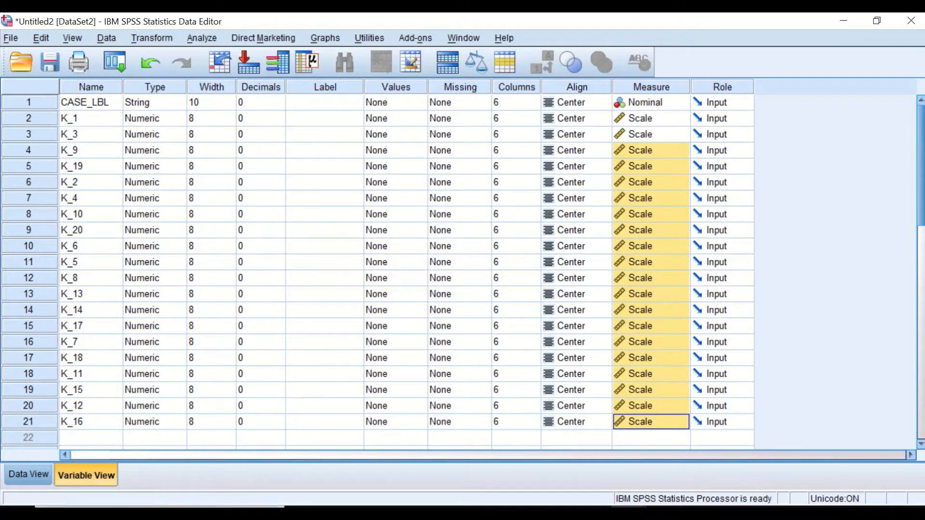
Step: Switch to Data View and examine the transposed item scores, including the TOTAL row
left_click(30, 477)
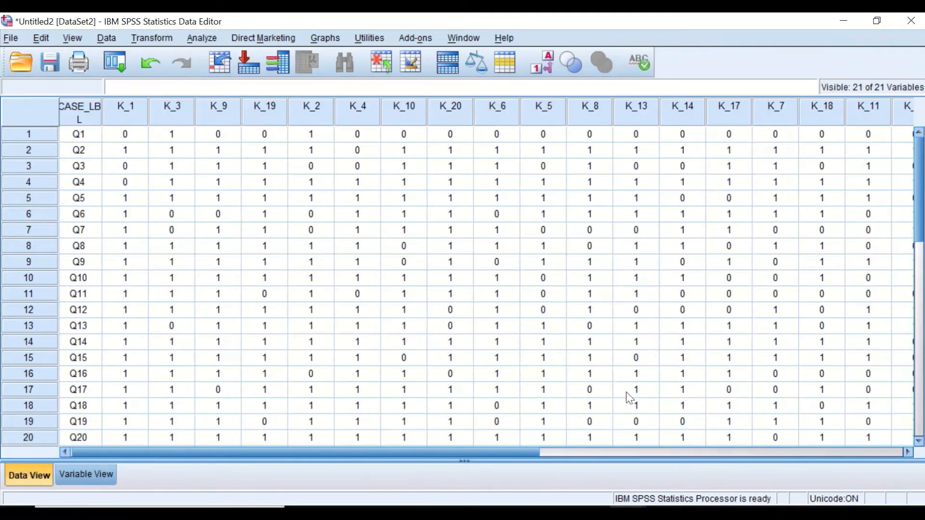
scroll(389, 376, "down", 1)
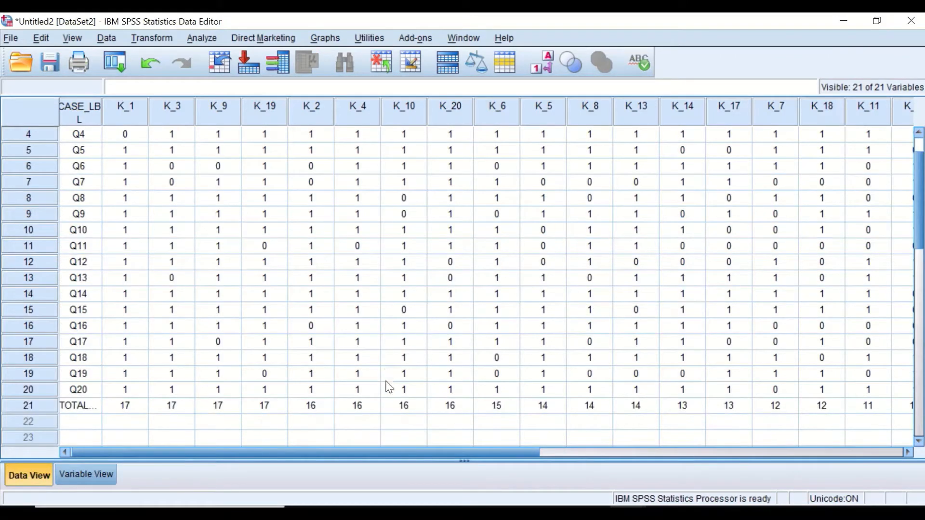
left_click_drag(405, 453, 306, 437)
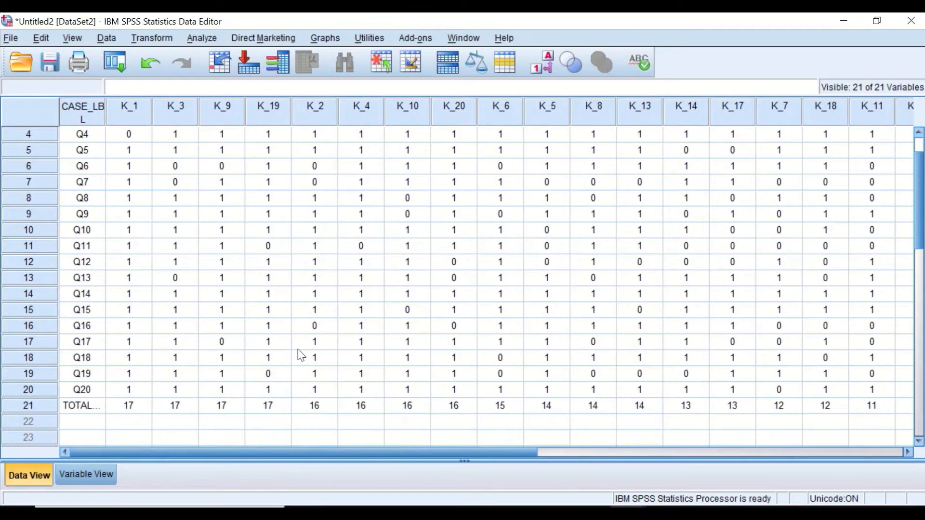
scroll(298, 337, "down", 1)
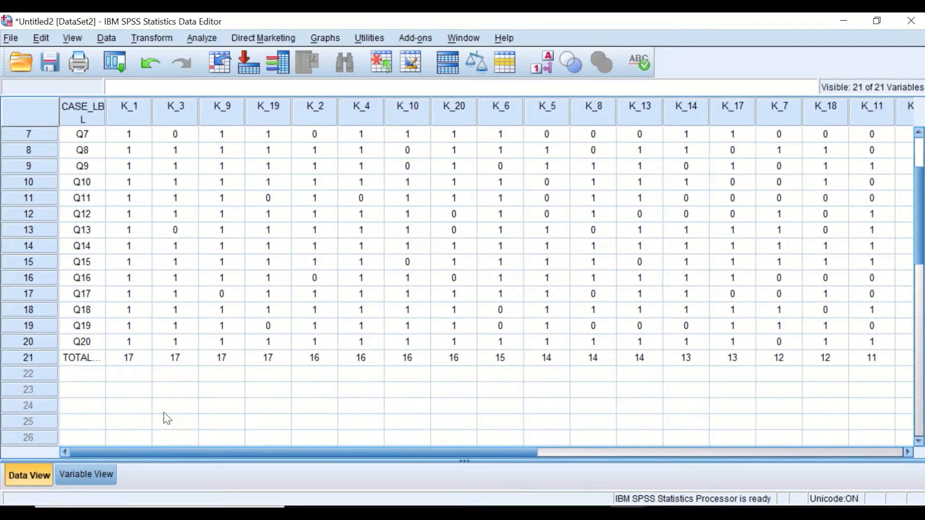
mouse_move(175, 449)
left_mouse_down()
mouse_move(379, 453)
mouse_move(169, 442)
left_mouse_up()
scroll(371, 318, "up", 2)
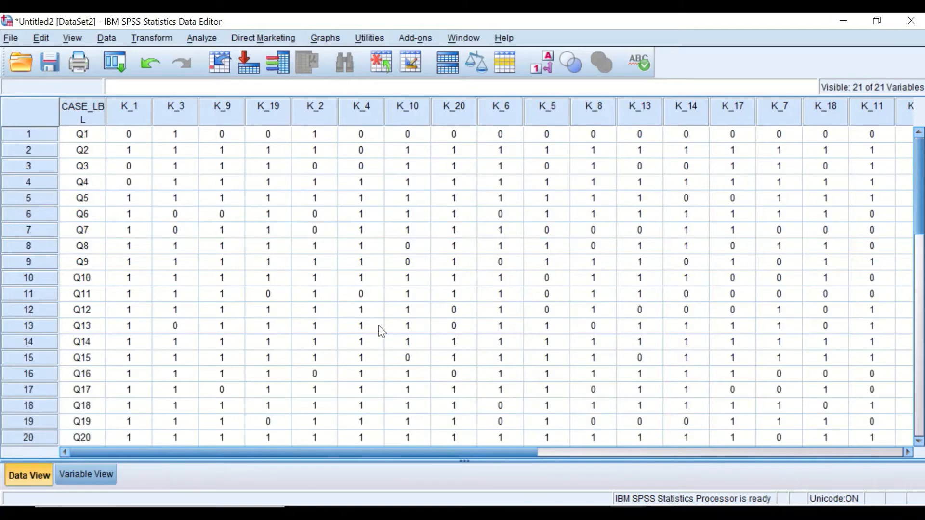
left_click_drag(415, 451, 407, 415)
scroll(390, 313, "down", 4)
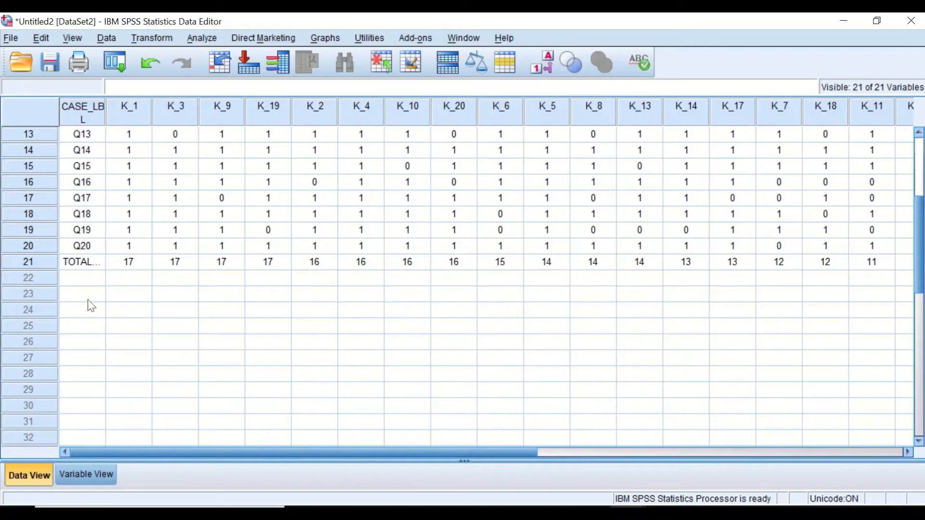
scroll(134, 311, "up", 1)
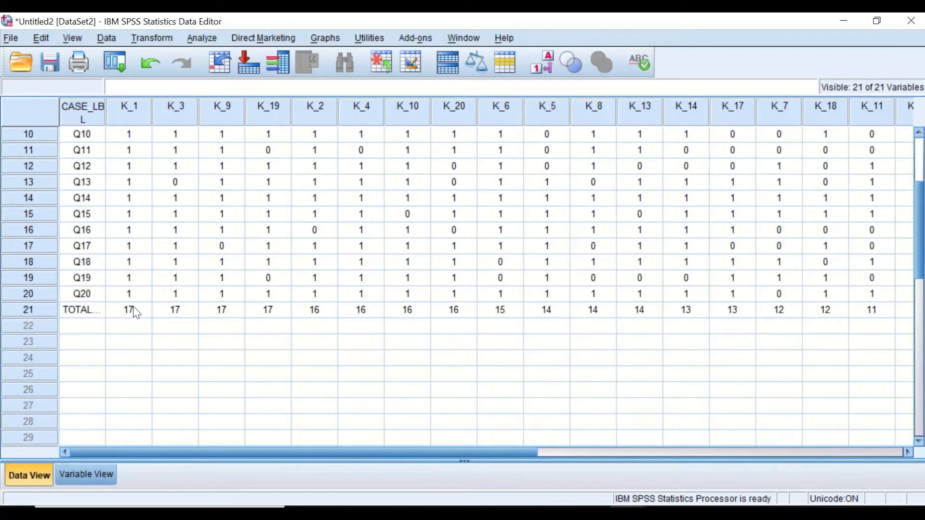
scroll(136, 312, "up", 3)
scroll(136, 313, "down", 1)
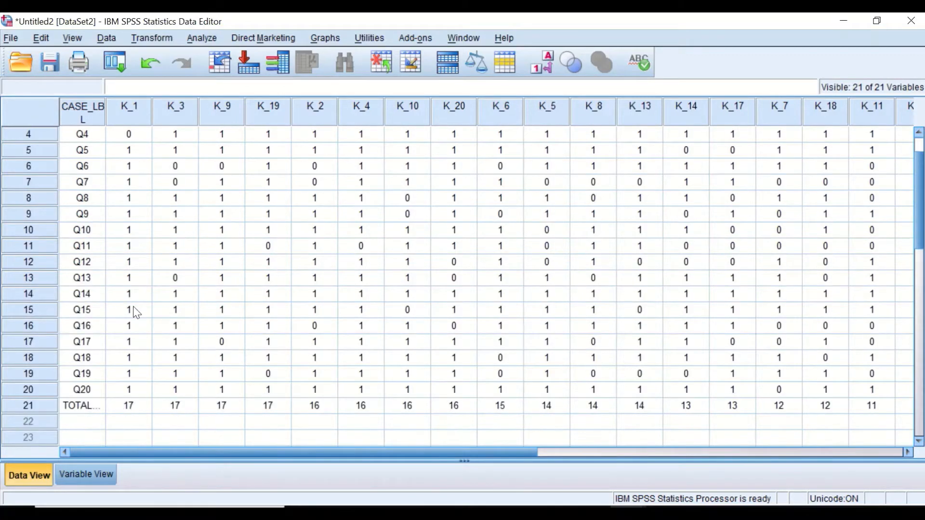
Step: Open the Windows Calculator, compute 20 × 0.27, and close it
left_click(145, 514)
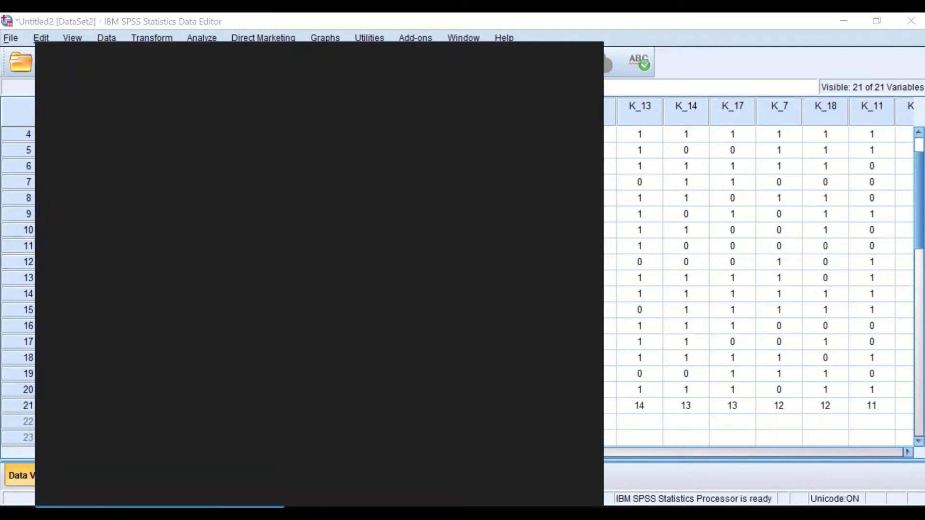
type("CA")
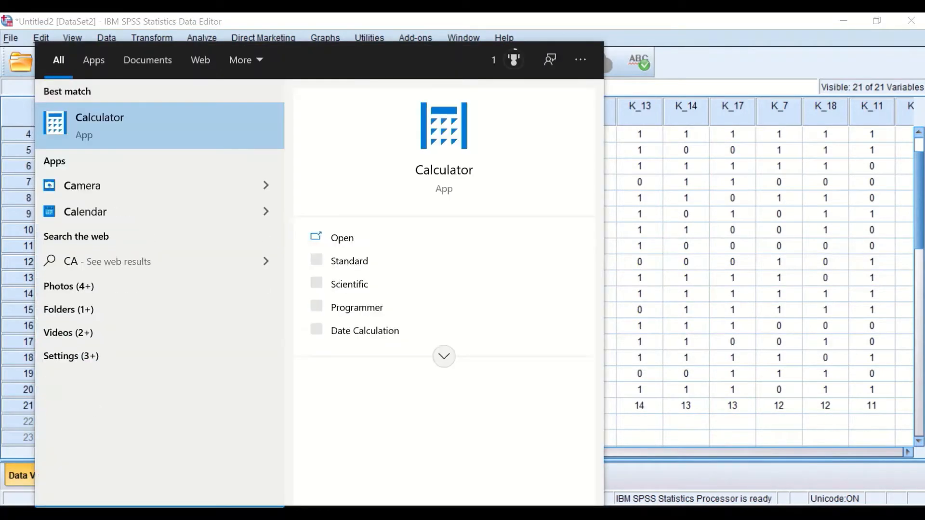
left_click(446, 173)
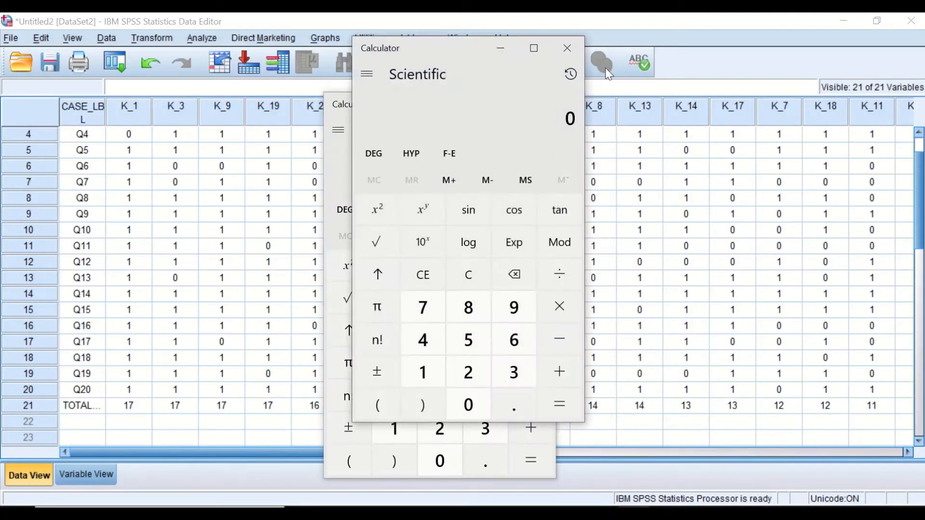
left_click(440, 428)
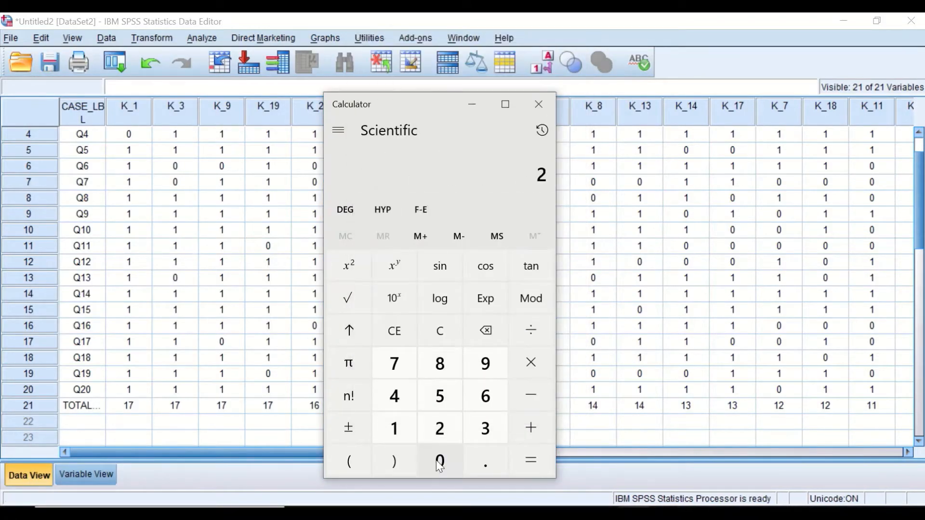
left_click(439, 461)
left_click(532, 369)
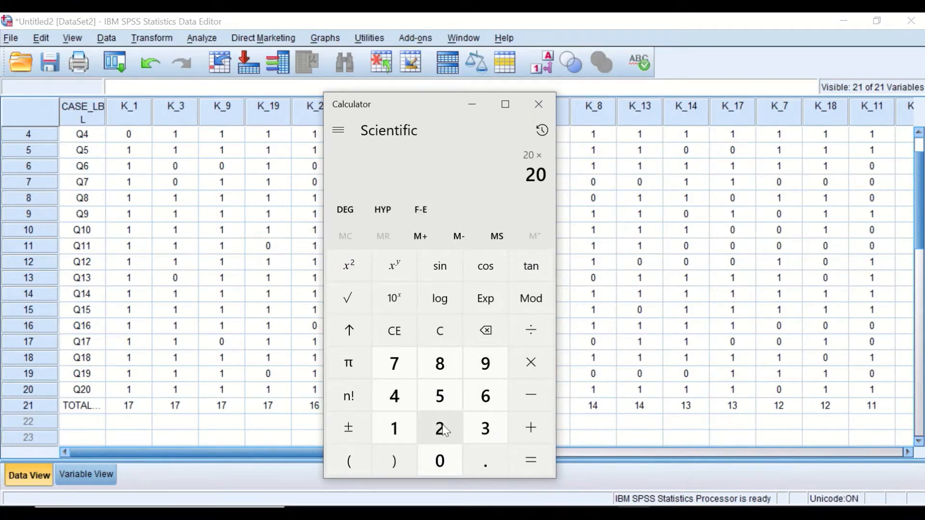
left_click(477, 458)
left_click(443, 429)
left_click(395, 363)
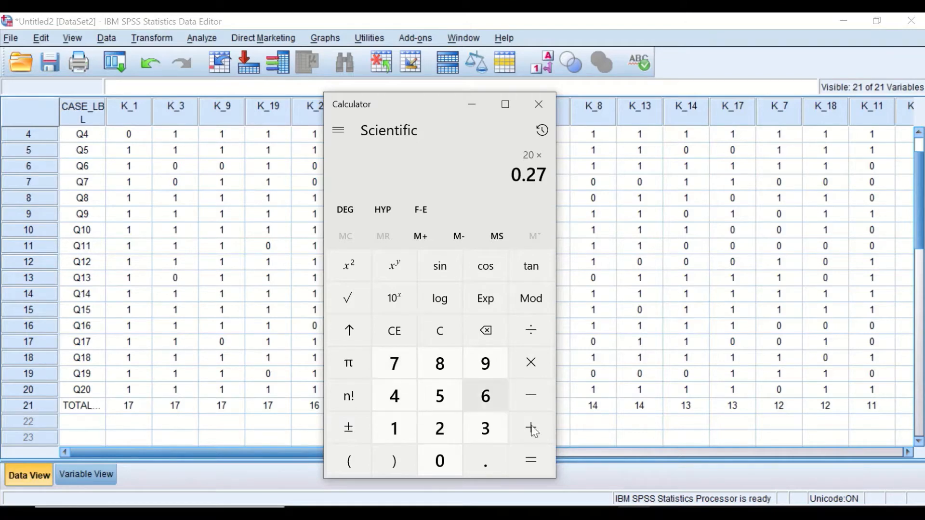
left_click(521, 468)
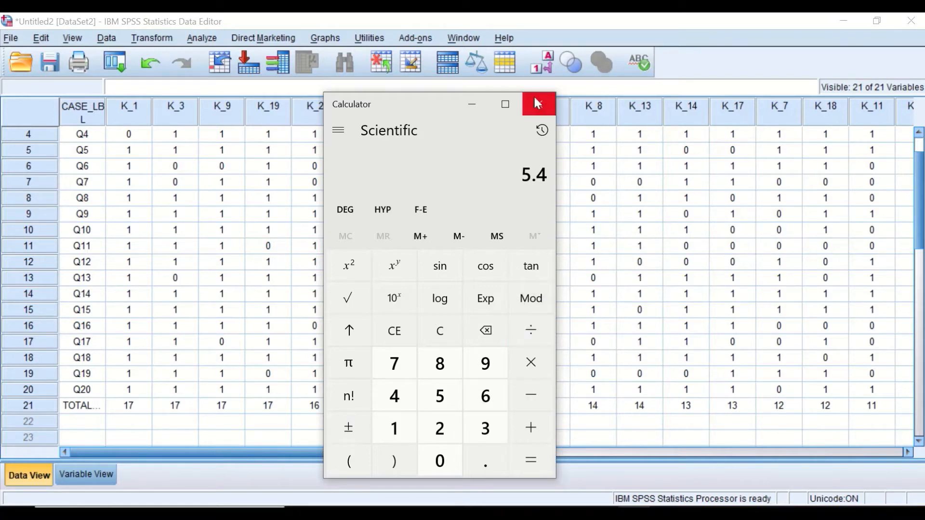
left_click(542, 112)
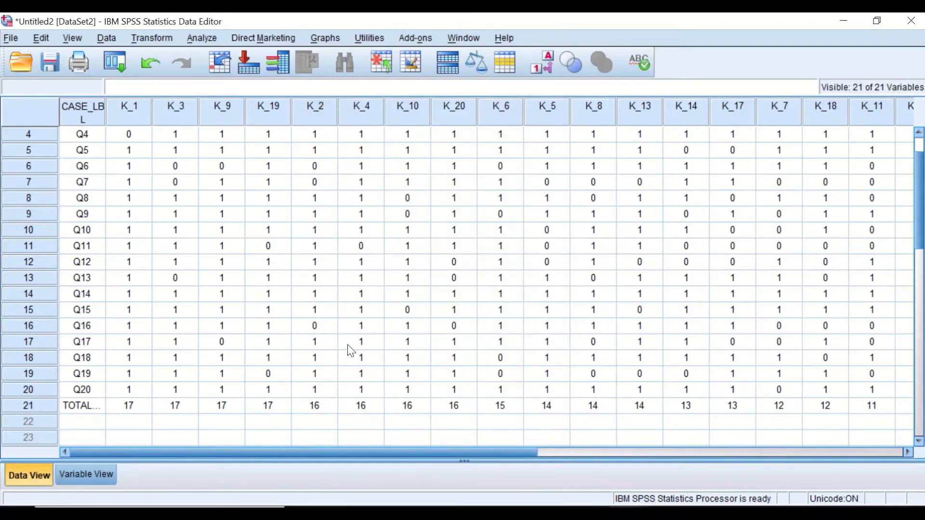
Step: Scroll through the transposed item scores in Data View, including the TOTAL row and the rightmost item columns
scroll(252, 288, "up", 1)
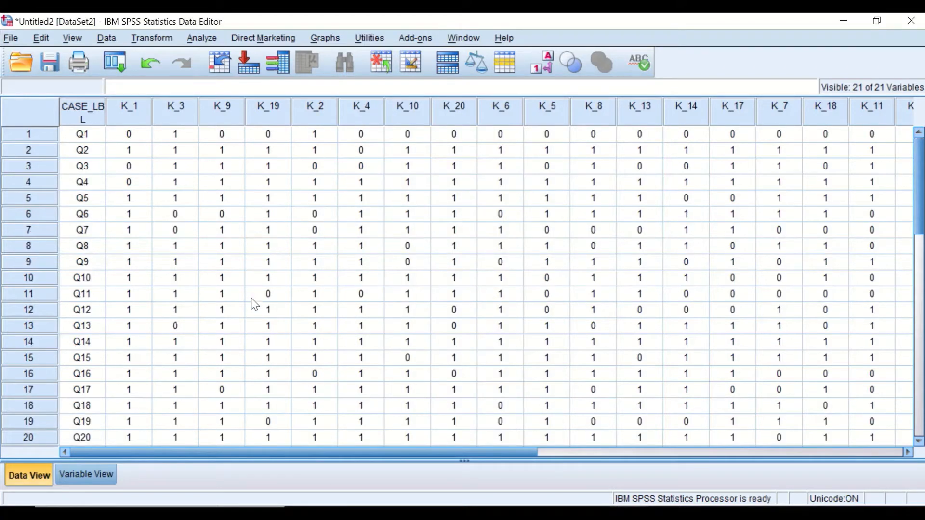
scroll(253, 304, "down", 1)
scroll(254, 306, "up", 1)
scroll(252, 311, "down", 1)
scroll(252, 321, "up", 1)
scroll(424, 378, "down", 1)
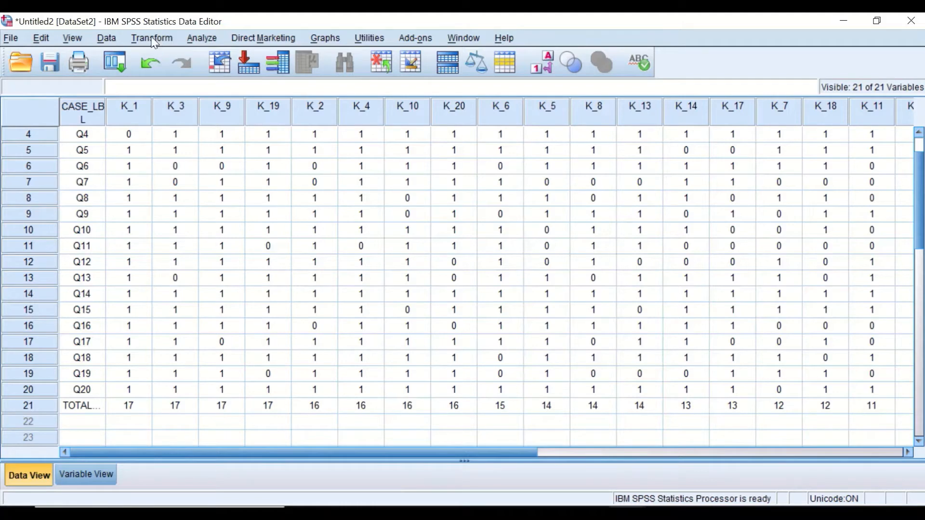
left_click_drag(339, 451, 669, 453)
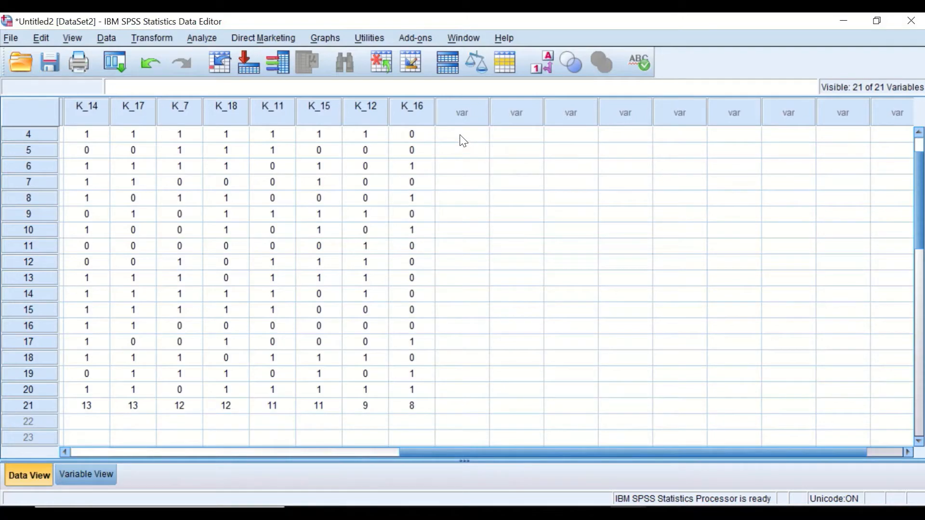
Step: Open Compute Variable, name the target variable UG, and check the TOTAL row values of the leading item columns
left_click(164, 40)
left_click(168, 58)
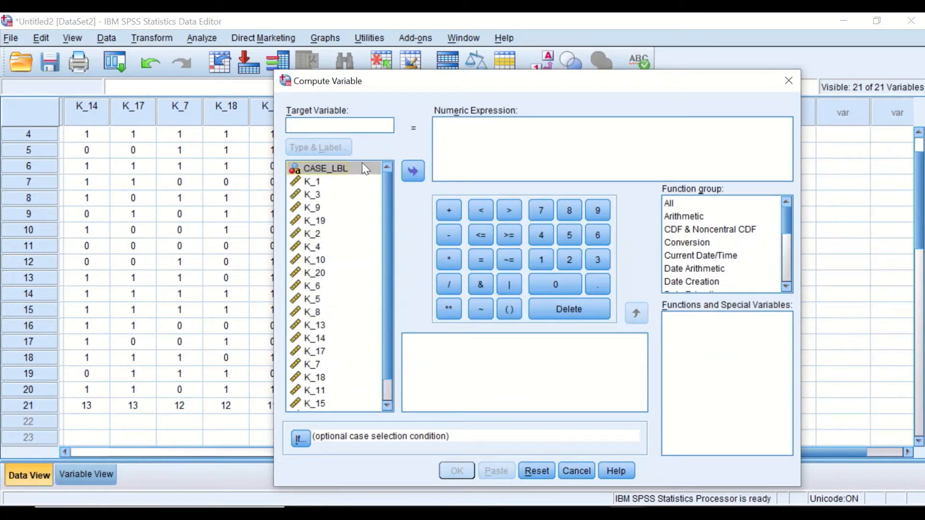
type("UG")
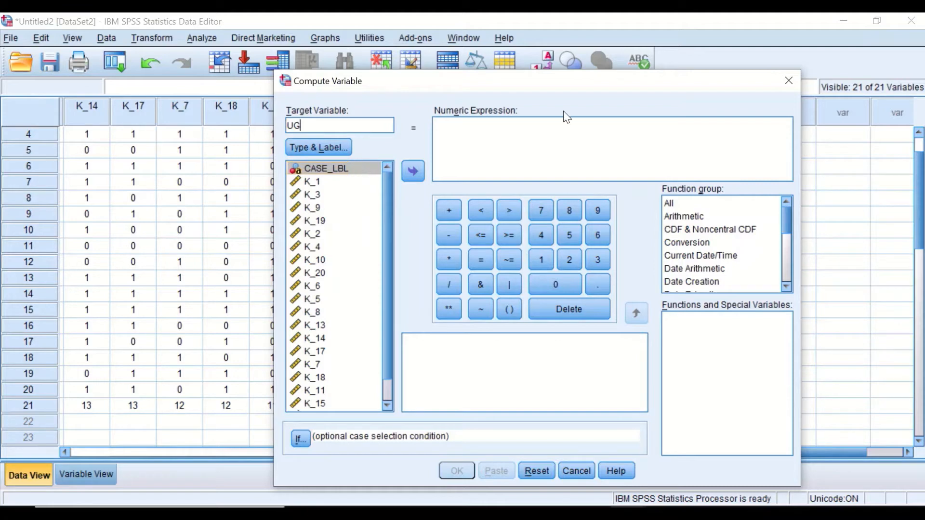
left_click_drag(406, 79, 529, 75)
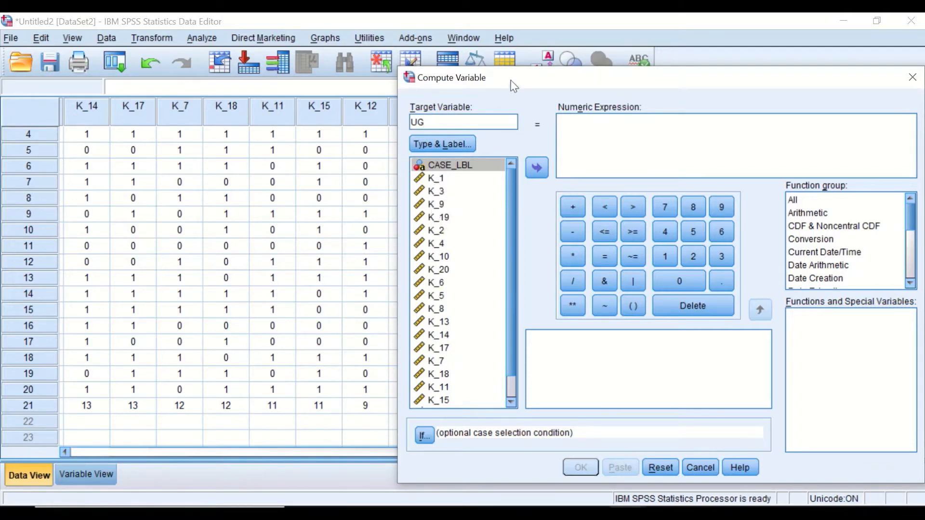
left_click_drag(514, 81, 824, 155)
left_click_drag(481, 450, 121, 414)
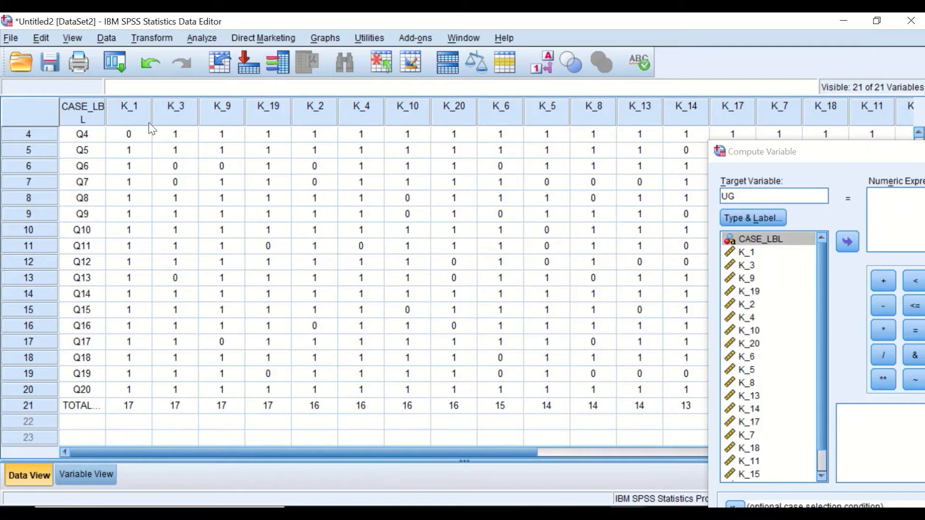
left_click(137, 405)
left_click(191, 411)
left_click(230, 407)
left_click(270, 410)
left_click(320, 412)
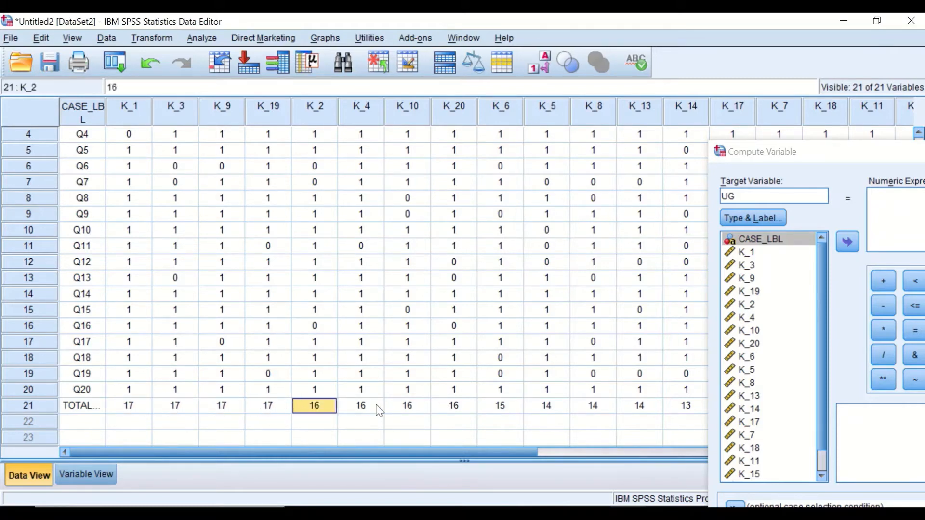
left_click(376, 410)
left_click_drag(861, 155, 337, 70)
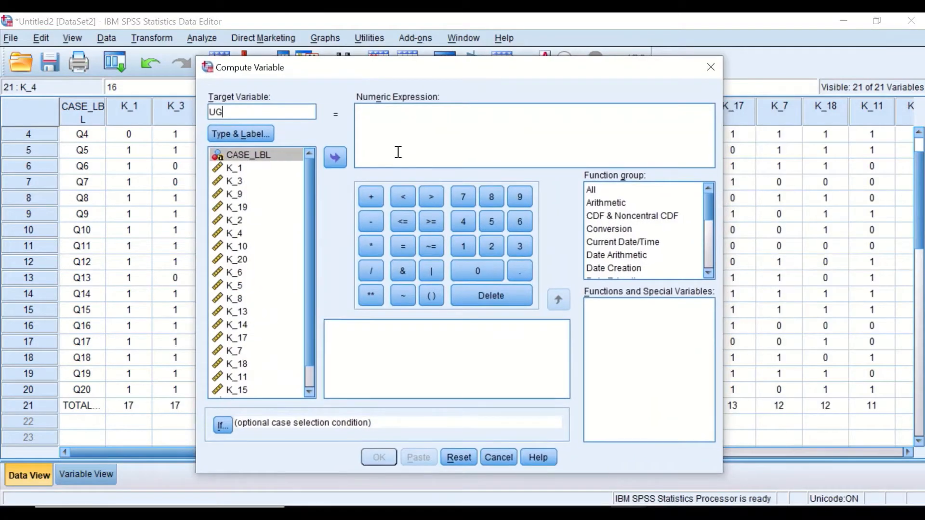
Step: Compute UG as (K_1 + K_3 + K_9 + K_19 + K_2 + K_4) / 6
left_click(431, 296)
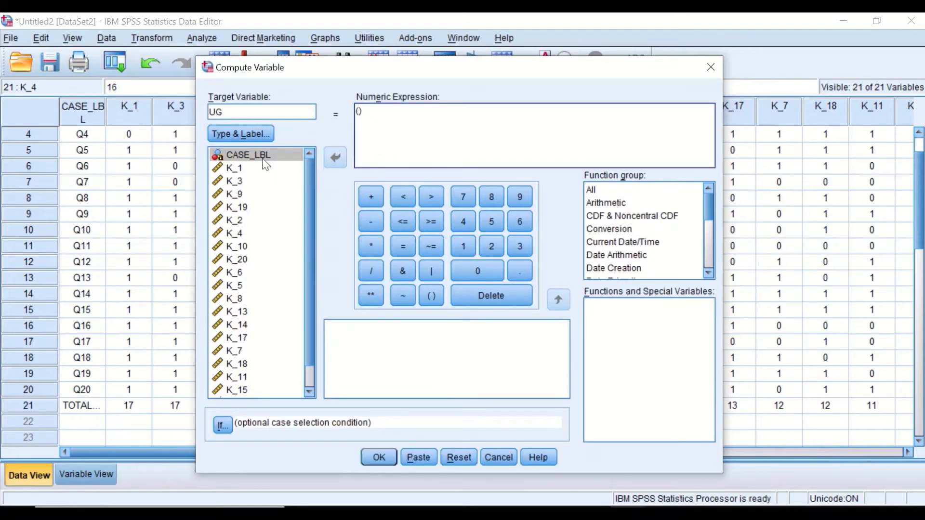
left_click(238, 168)
left_click(334, 156)
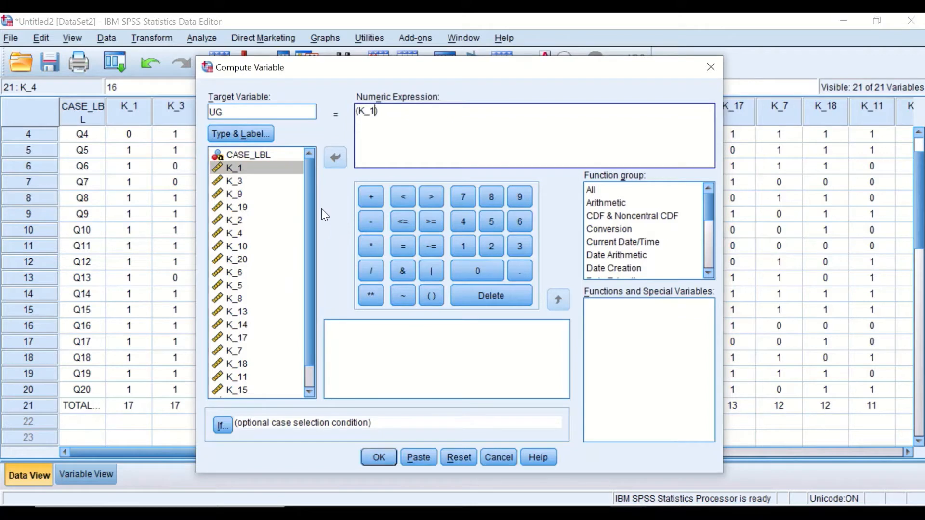
left_click(372, 202)
left_click(241, 181)
left_click(335, 158)
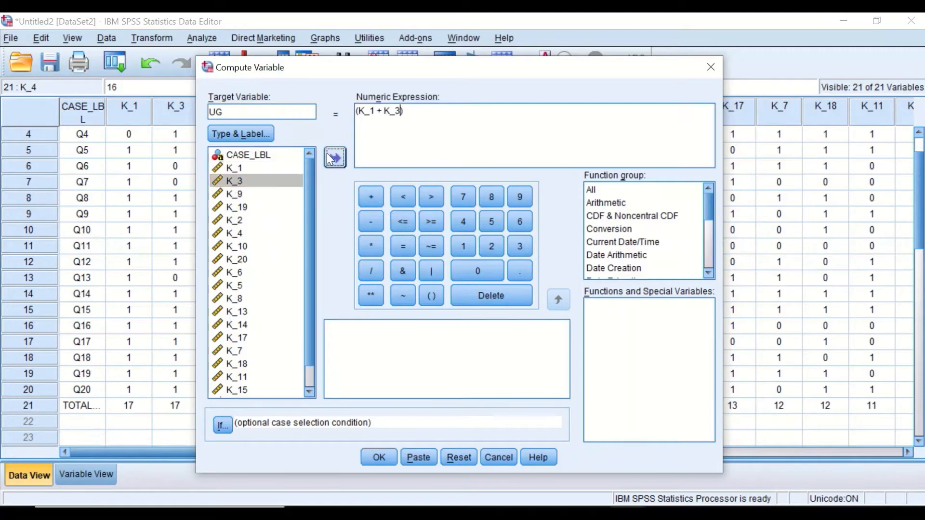
left_click(371, 197)
left_click(236, 194)
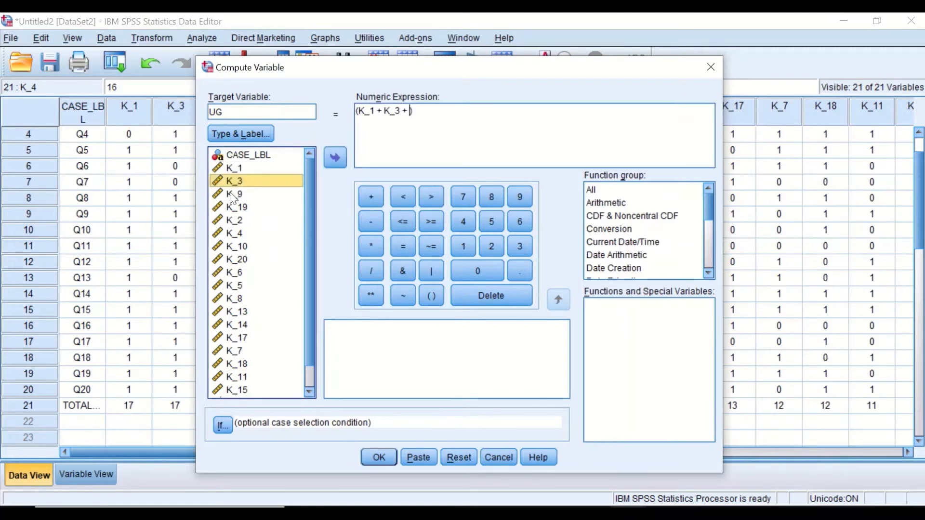
left_click(337, 157)
left_click(371, 199)
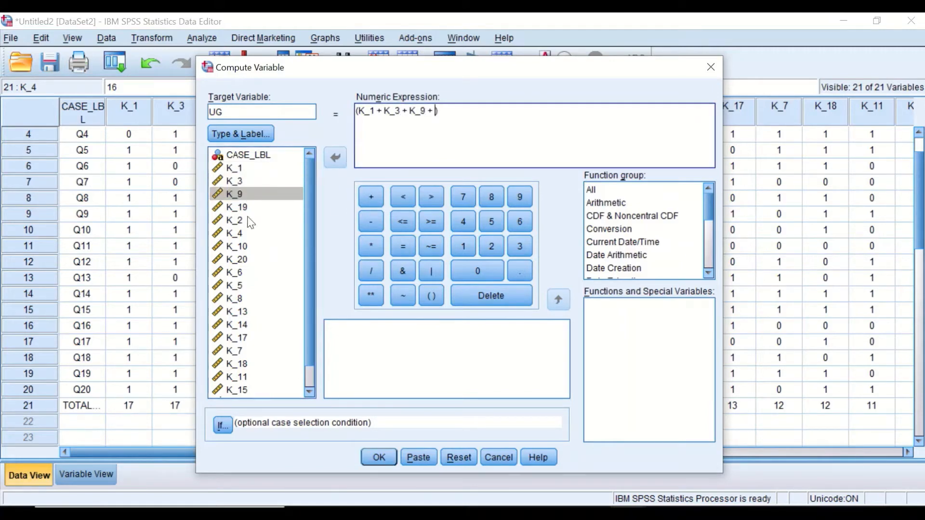
left_click(236, 206)
left_click(334, 157)
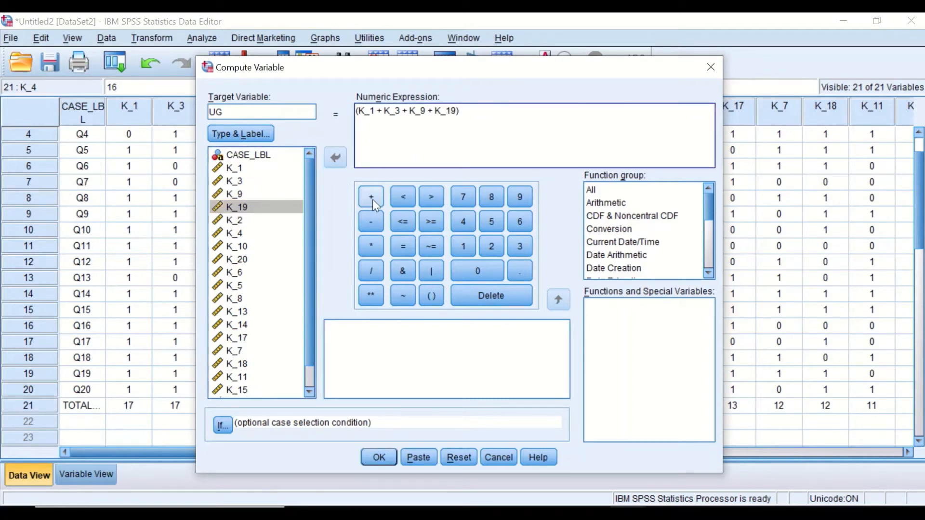
left_click(371, 198)
left_click(236, 220)
left_click(334, 158)
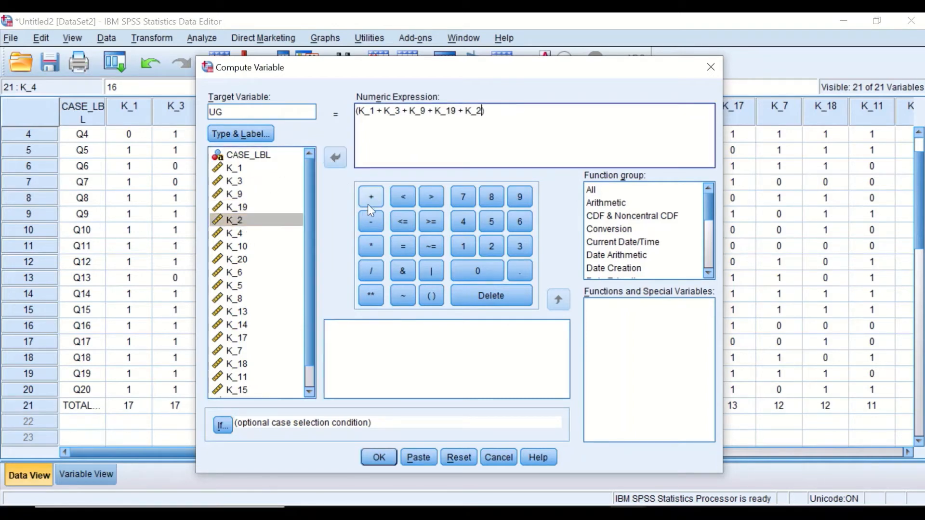
left_click(370, 197)
left_click(235, 234)
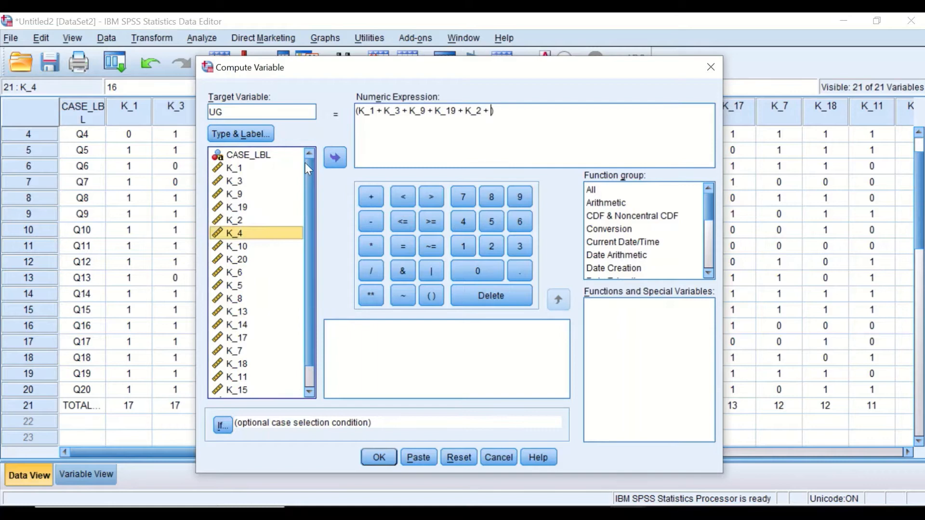
left_click(332, 156)
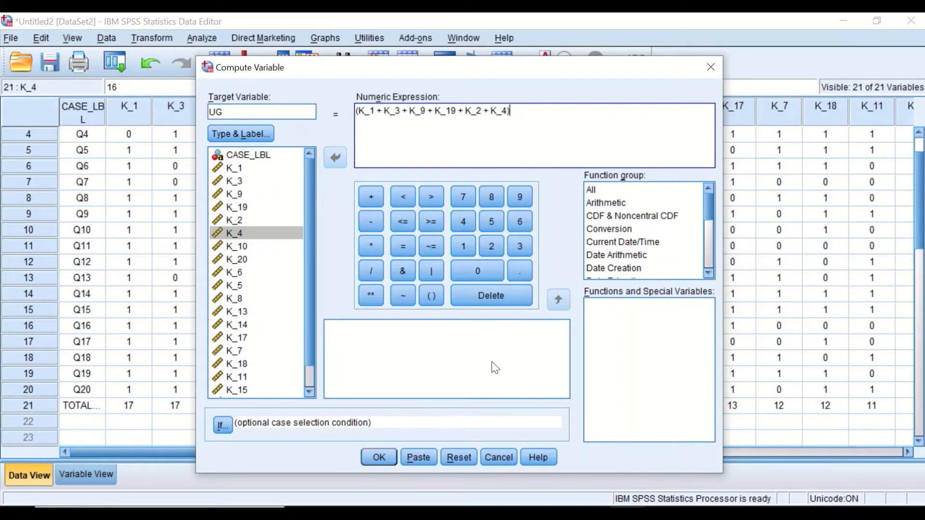
left_click(371, 271)
left_click(522, 220)
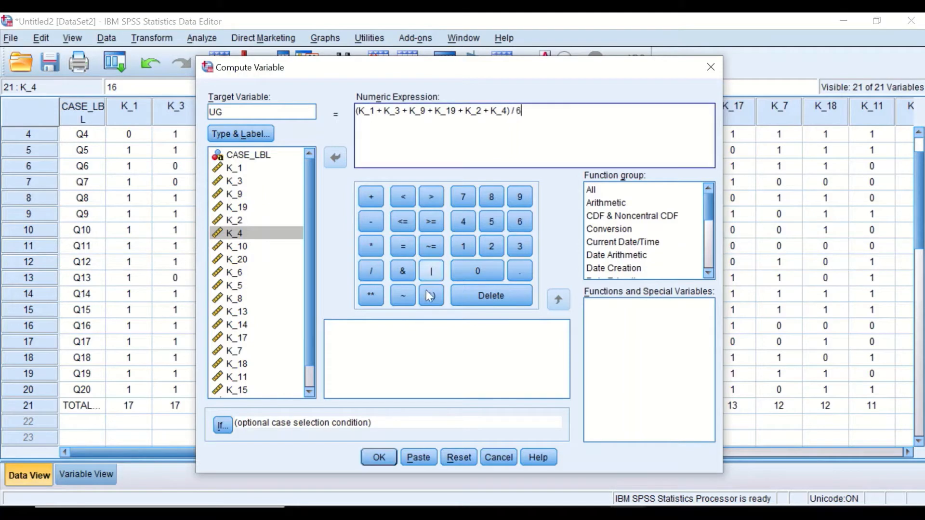
left_click(379, 458)
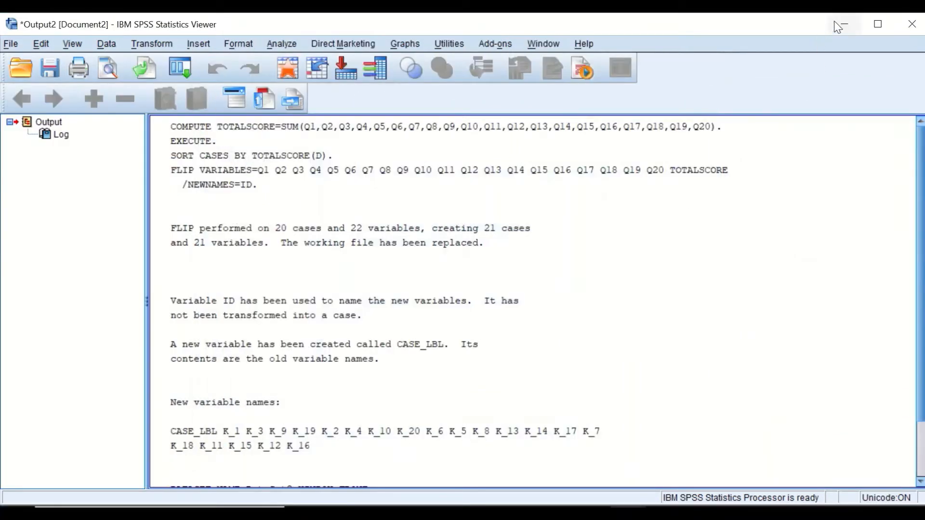
Step: Minimize the output viewer and scroll through the new UG column in Data View
left_click(837, 24)
left_click_drag(458, 451, 689, 434)
scroll(629, 176, "up", 1)
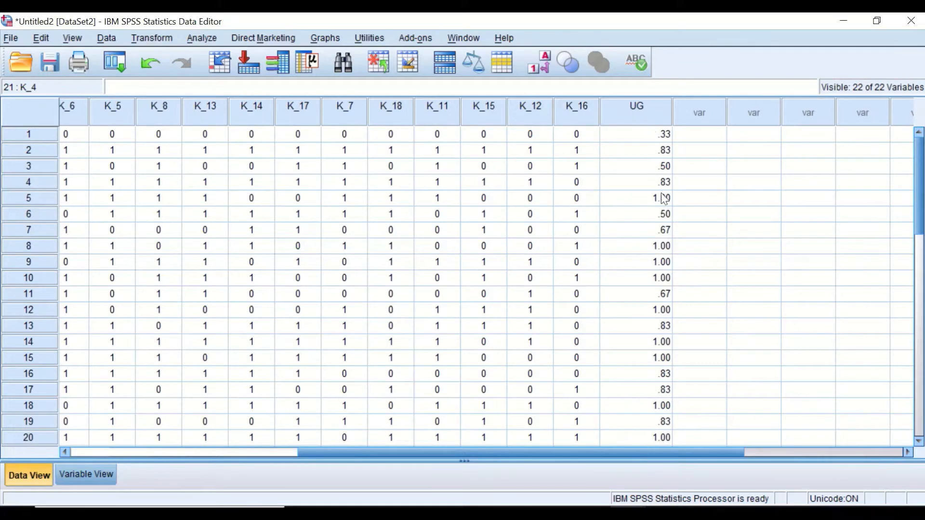
scroll(530, 217, "down", 1)
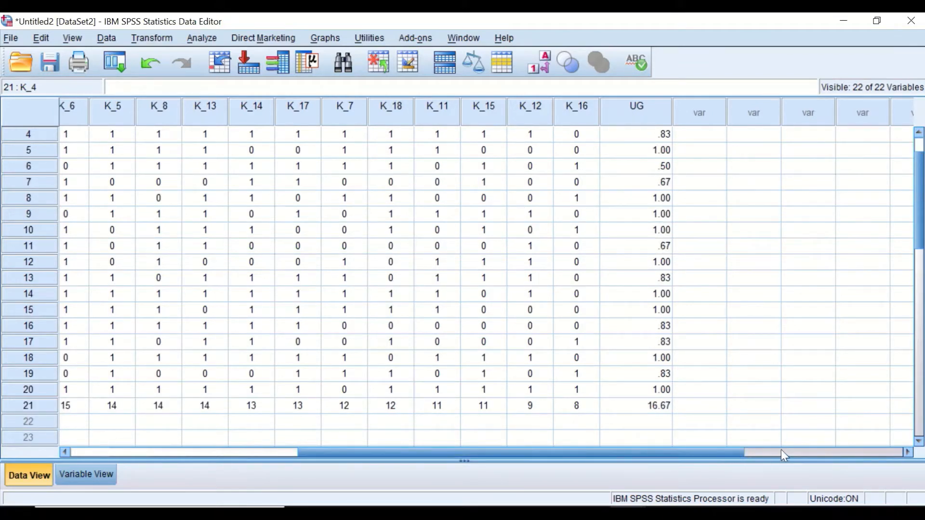
scroll(761, 365, "up", 1)
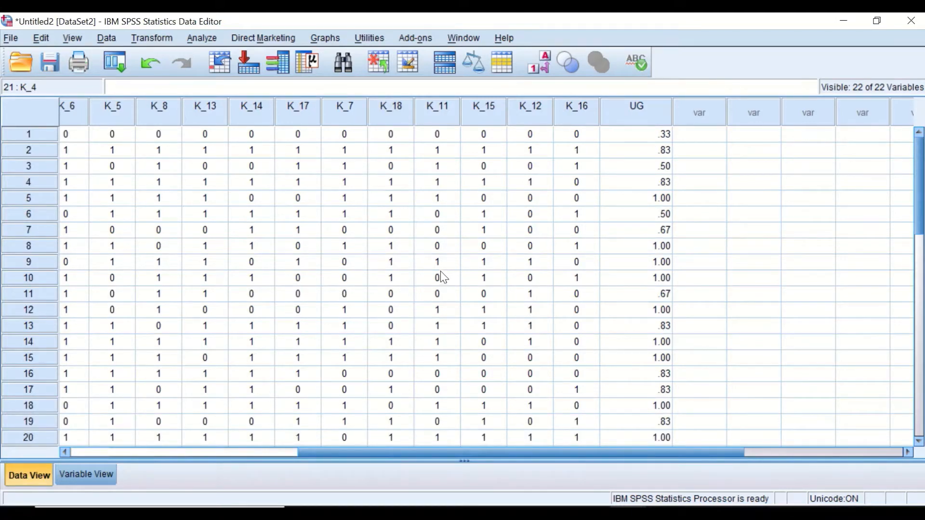
Step: Reopen Compute Variable, rename the target to LG, and clear the variables inside the parentheses of the expression
left_click(152, 37)
left_click(176, 56)
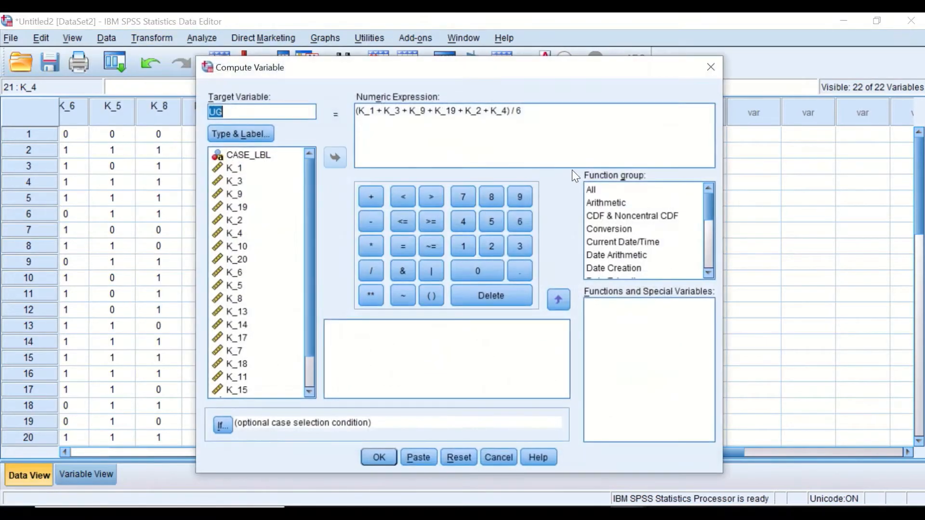
left_click(236, 113)
double_click(225, 111)
type("LG")
left_click_drag(508, 111, 356, 111)
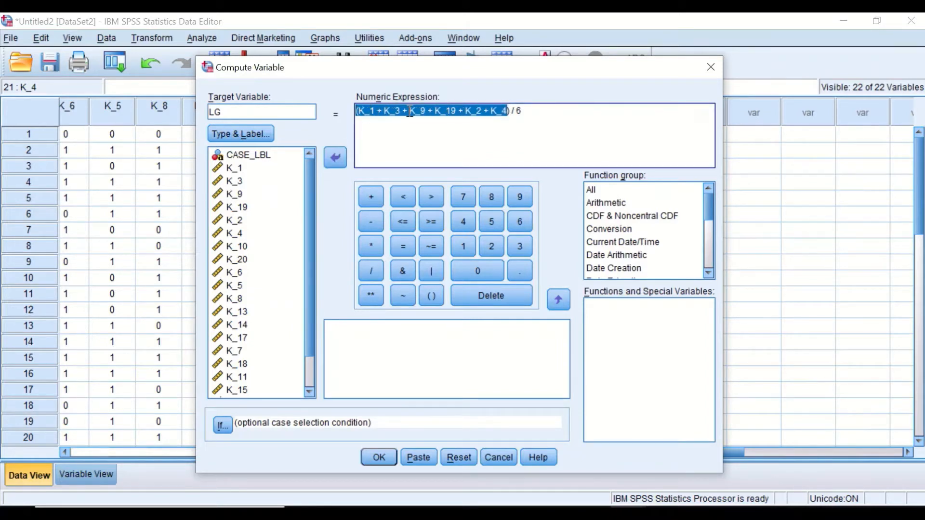
key("Delete")
type("(")
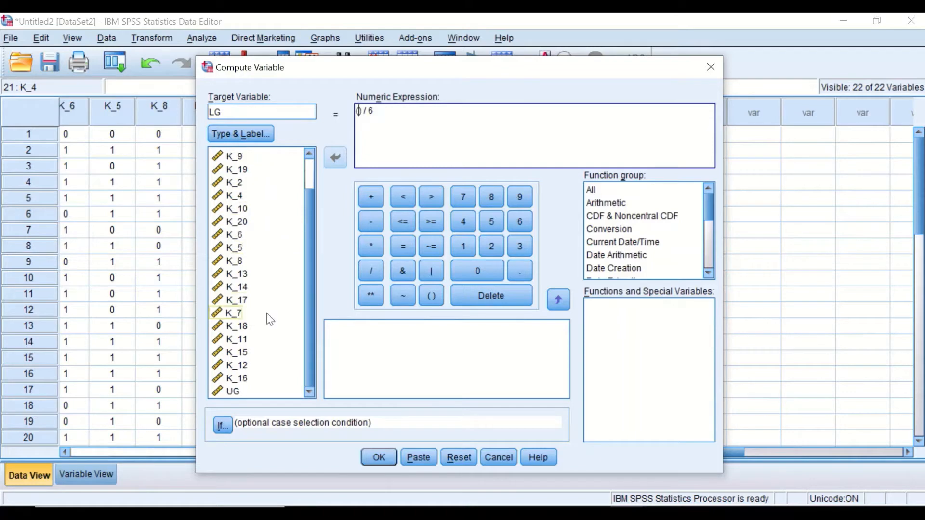
Step: Insert K_7, K_18, K_11 and K_15 joined by plus signs inside the parentheses of the LG expression
left_click(239, 379)
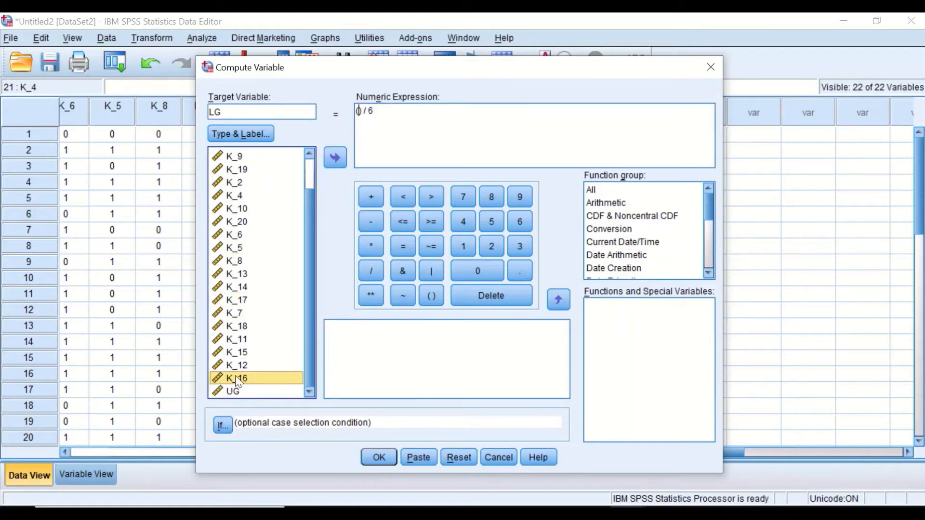
left_click(237, 313)
left_click(333, 154)
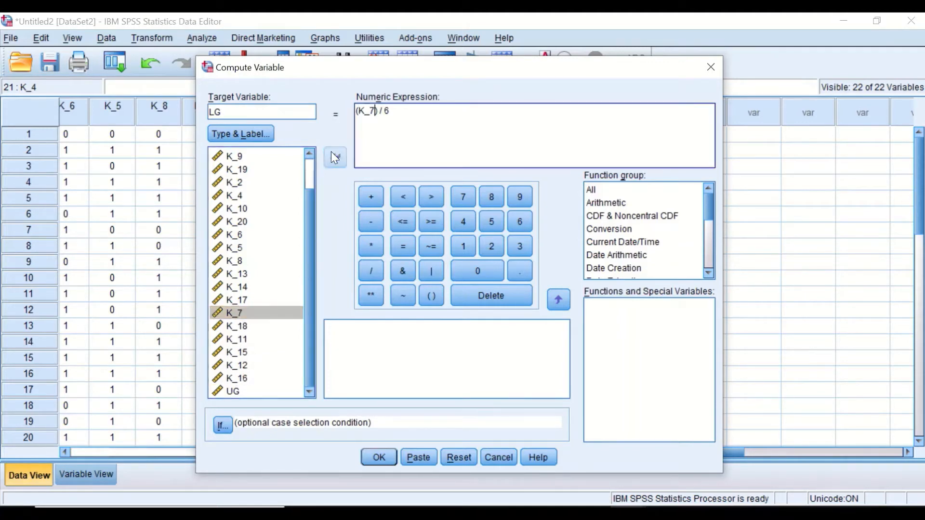
left_click(371, 197)
left_click(237, 327)
left_click(334, 154)
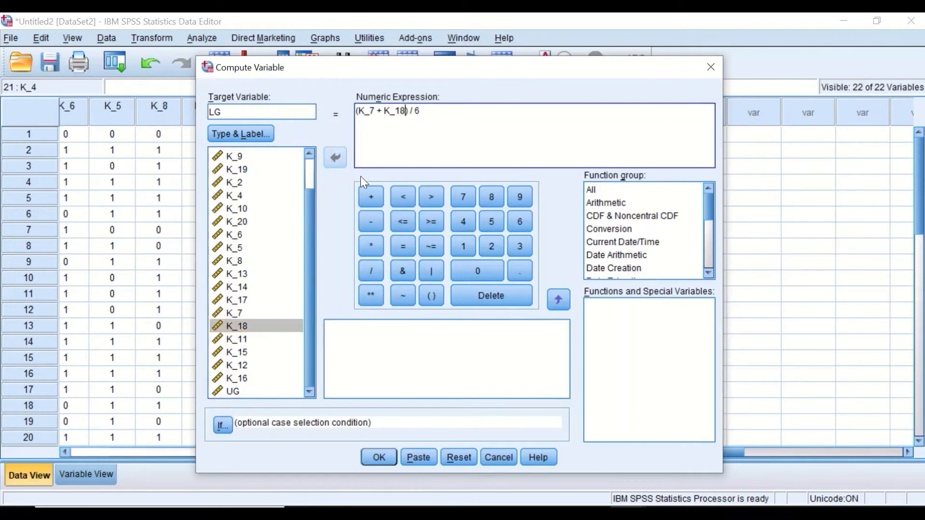
left_click(373, 194)
left_click(238, 339)
left_click(370, 196)
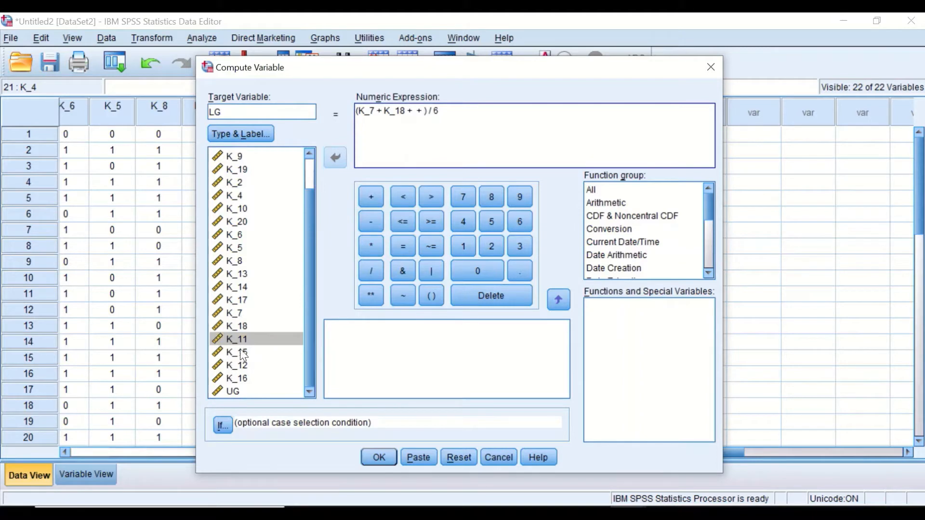
left_click(237, 352)
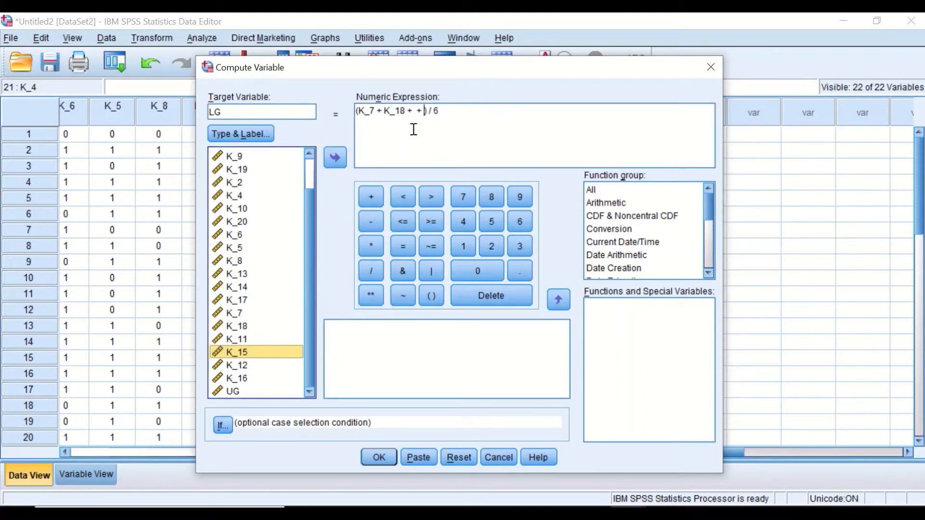
left_click(413, 110)
left_click(244, 338)
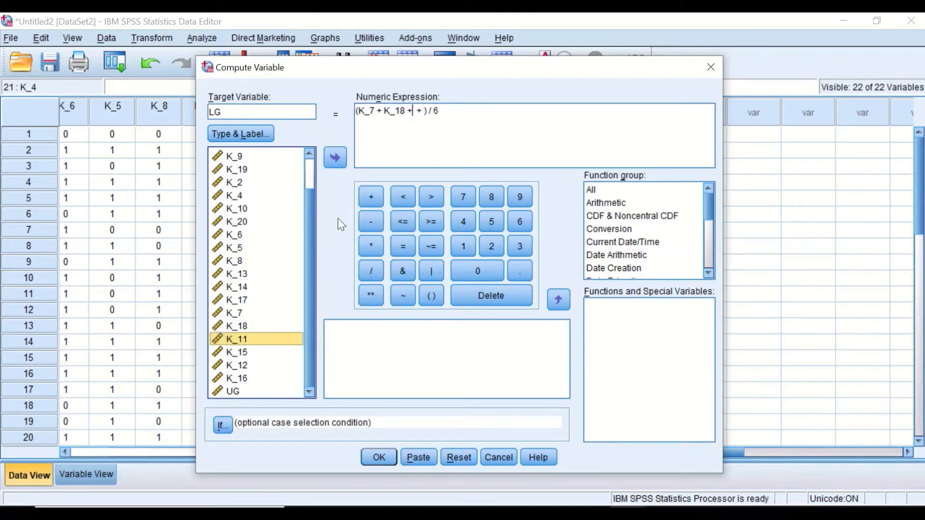
left_click(337, 157)
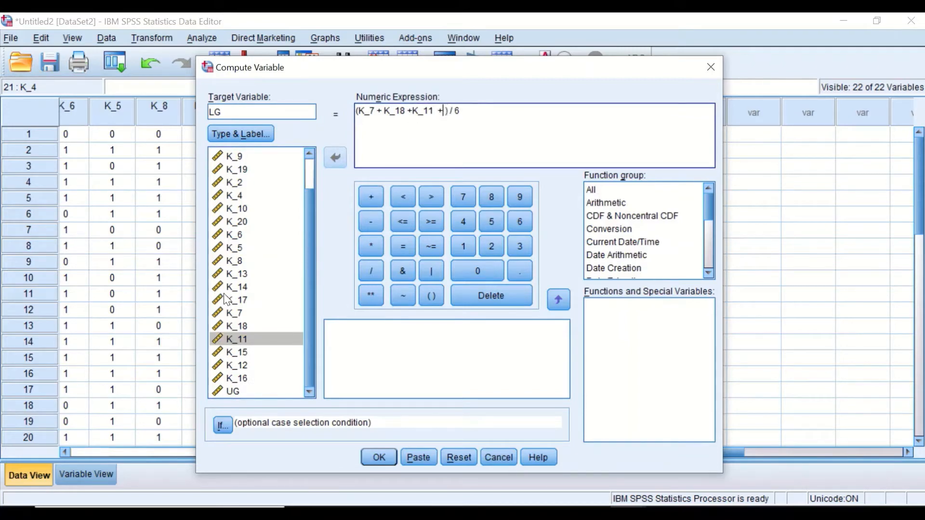
left_click(238, 351)
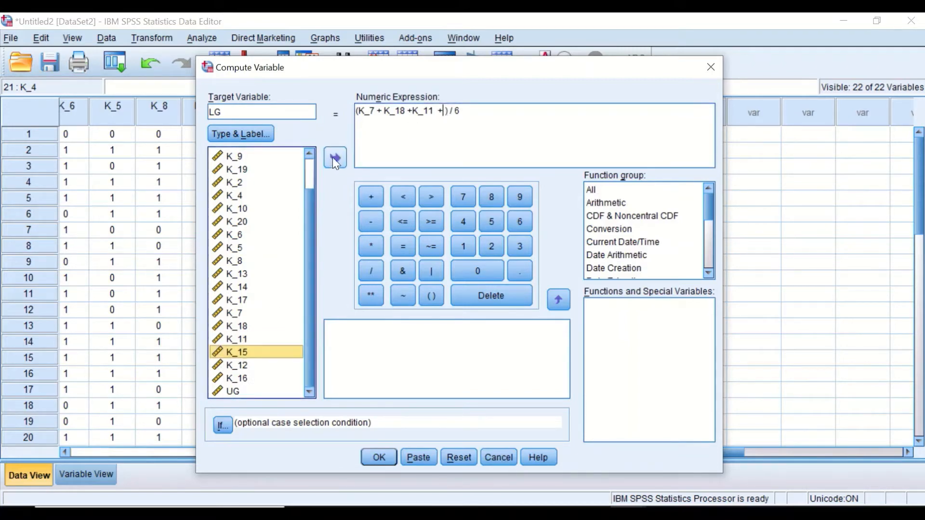
left_click(333, 157)
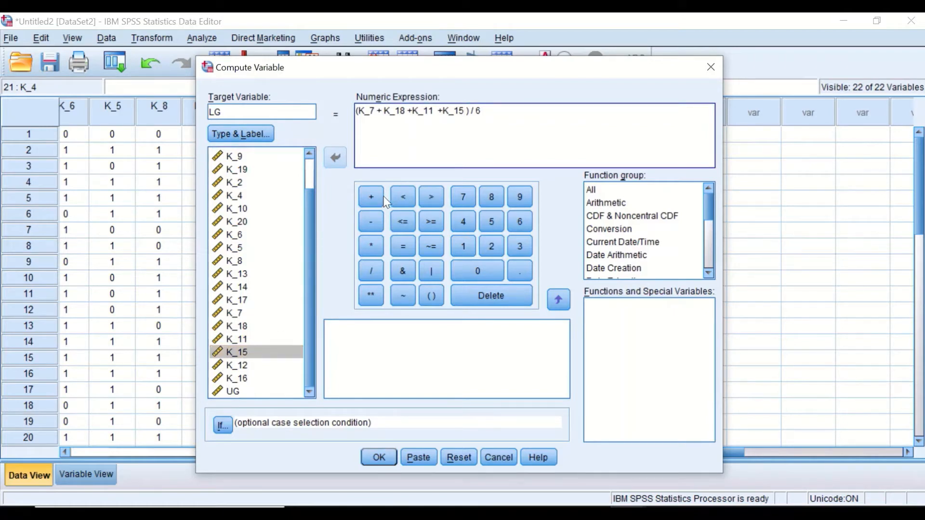
Step: Add K_12 and K_16 to complete LG = (K_7 + K_18 + K_11 + K_15 + K_12 + K_16) / 6 and run it
left_click(371, 197)
left_click(237, 365)
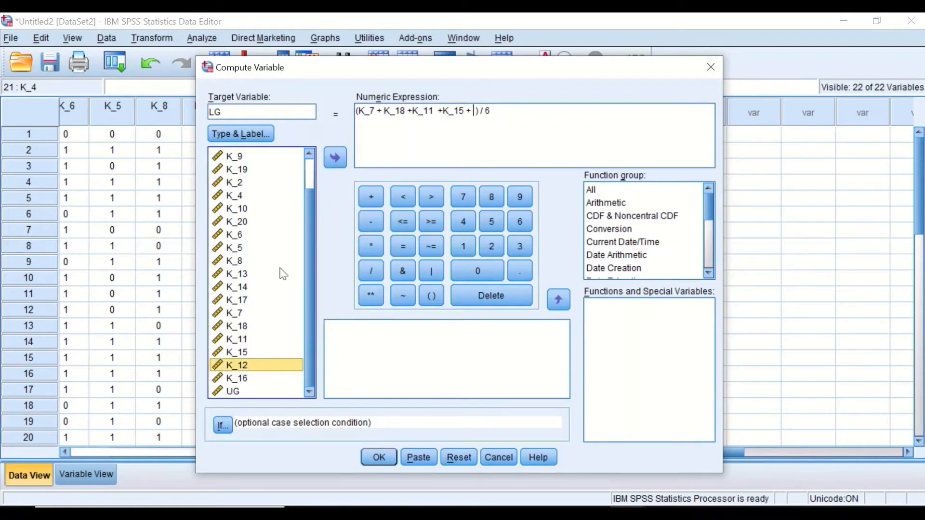
left_click(336, 157)
left_click(371, 197)
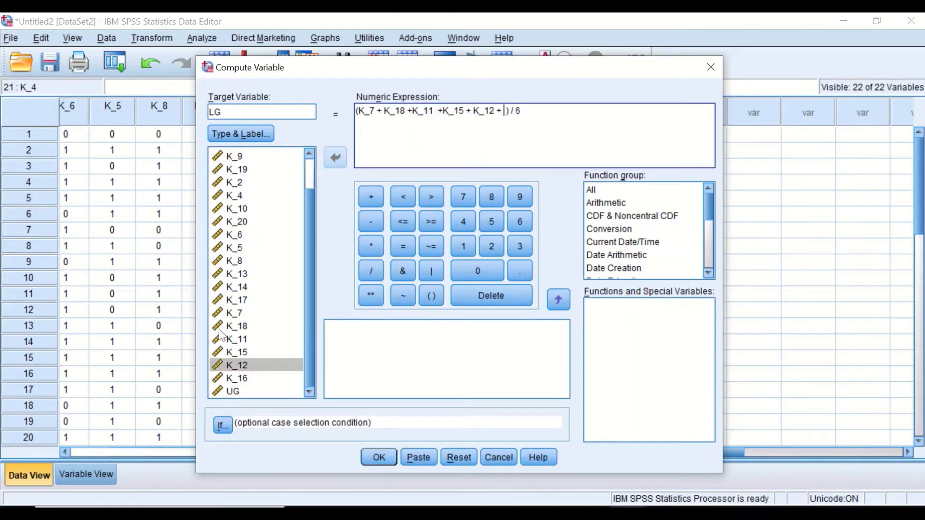
left_click(238, 378)
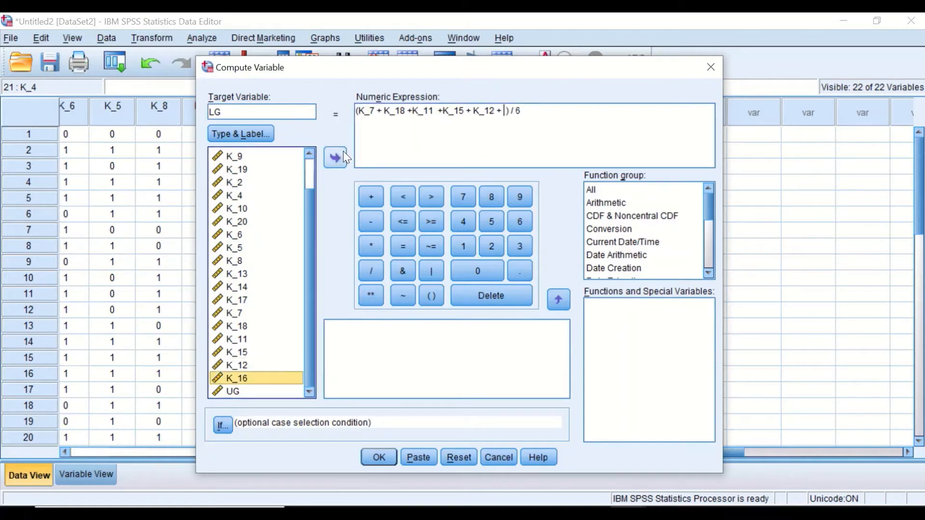
left_click(336, 157)
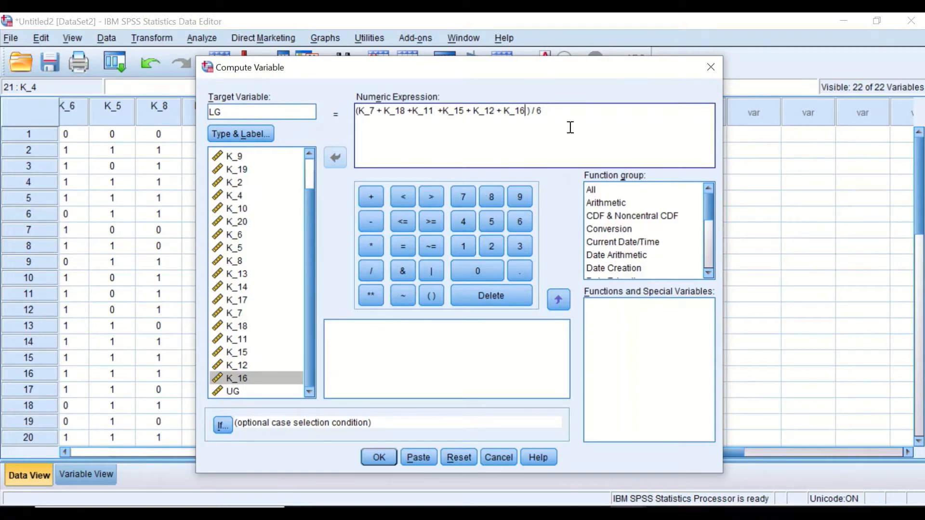
left_click(378, 457)
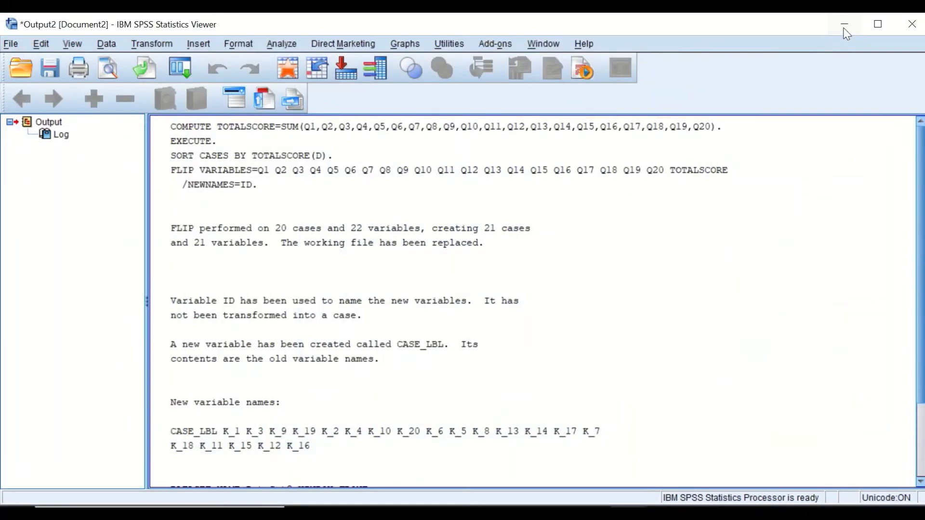
Step: Reset Compute Variable and compute a new variable ID as UG - LG
left_click(844, 25)
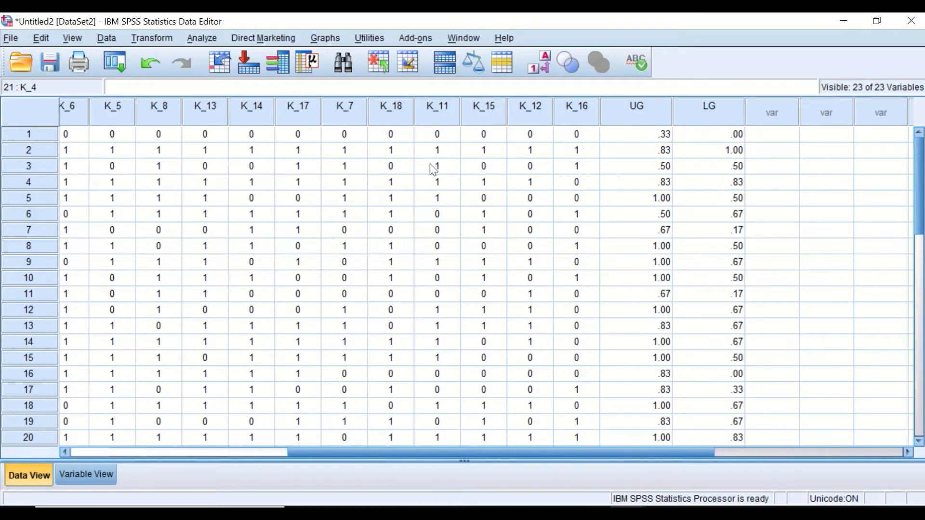
left_click(152, 40)
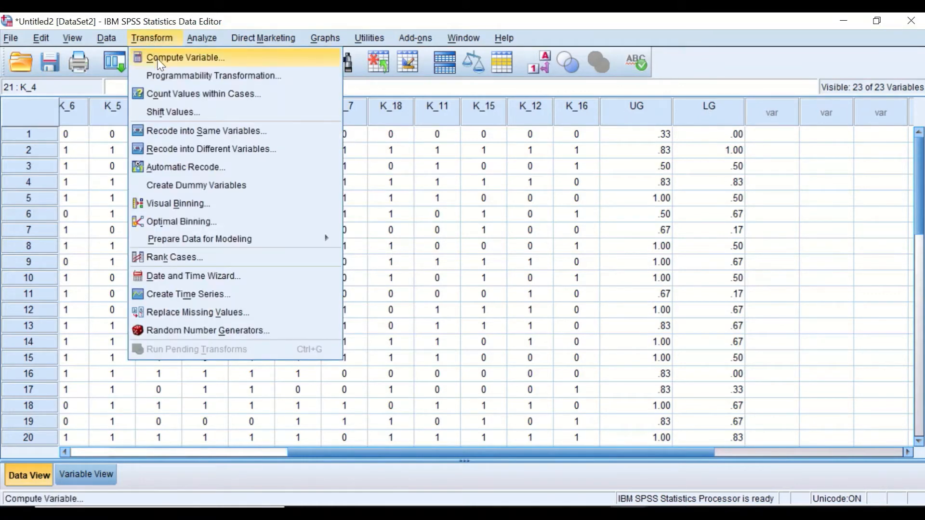
left_click(161, 58)
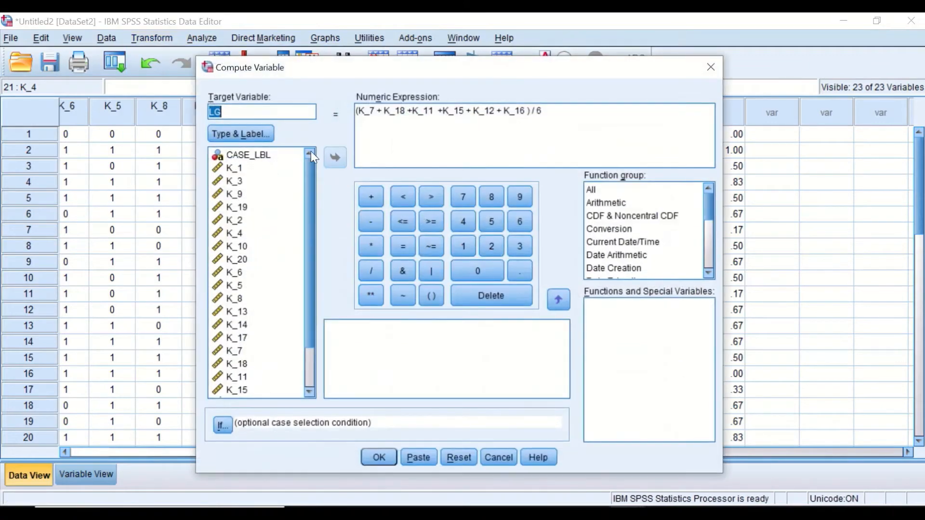
left_click(453, 456)
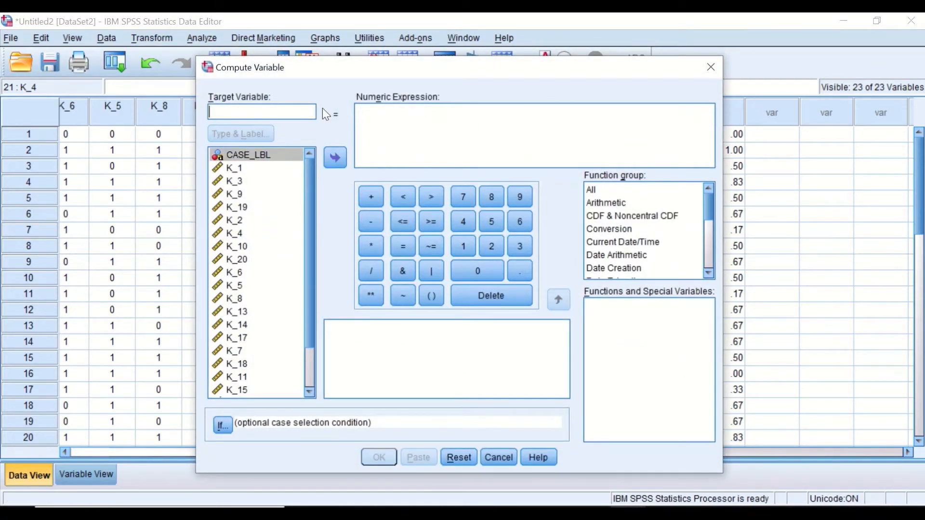
type("ID")
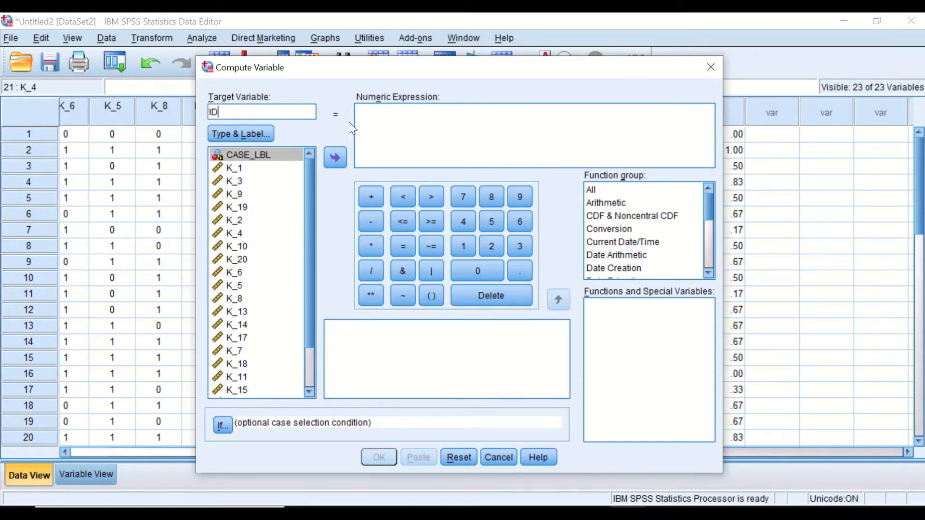
left_click_drag(310, 168, 294, 253)
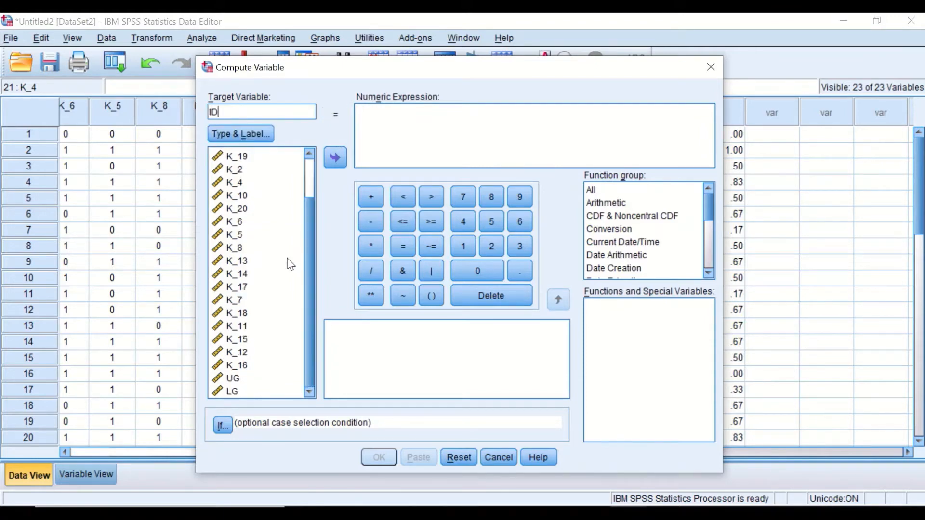
left_click(231, 377)
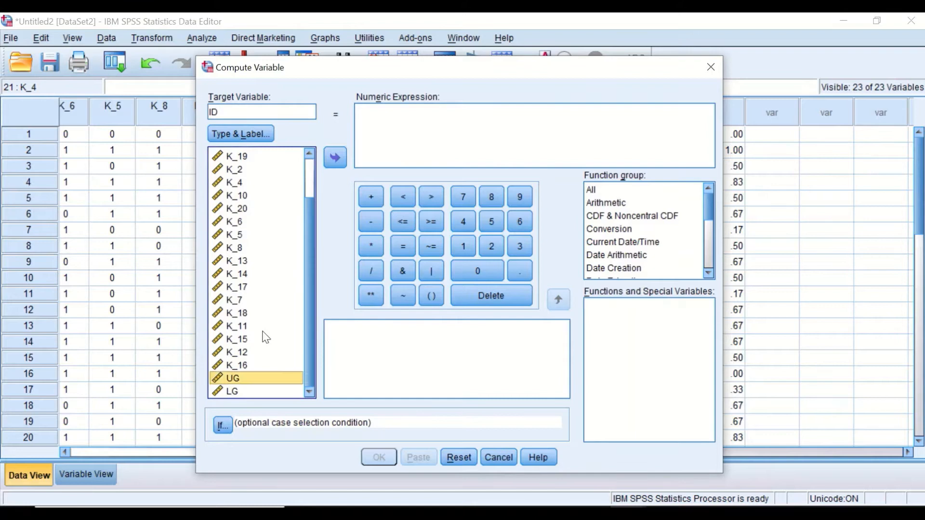
left_click(336, 156)
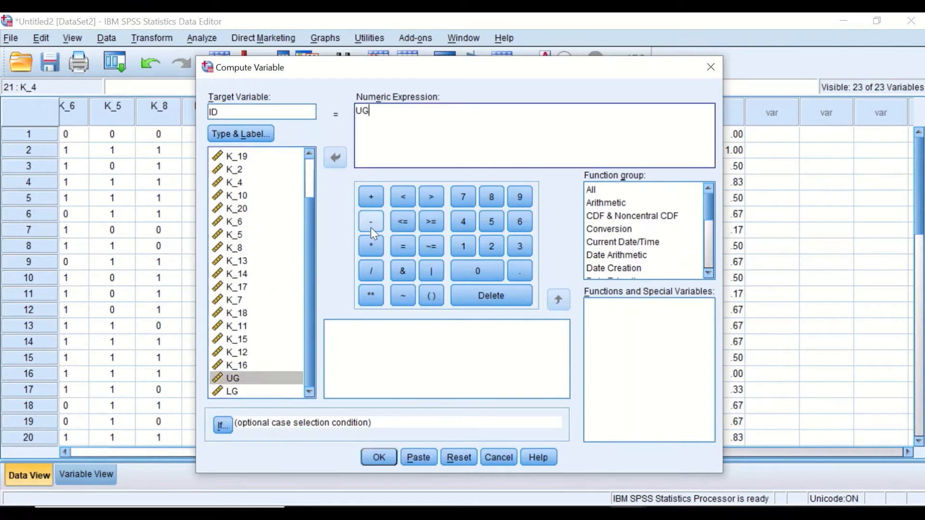
left_click(371, 226)
left_click(237, 391)
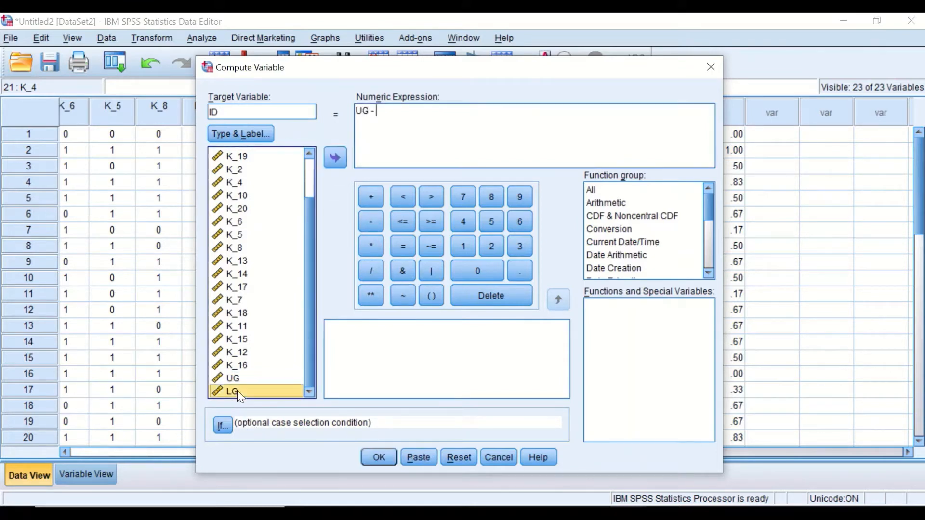
left_click(338, 156)
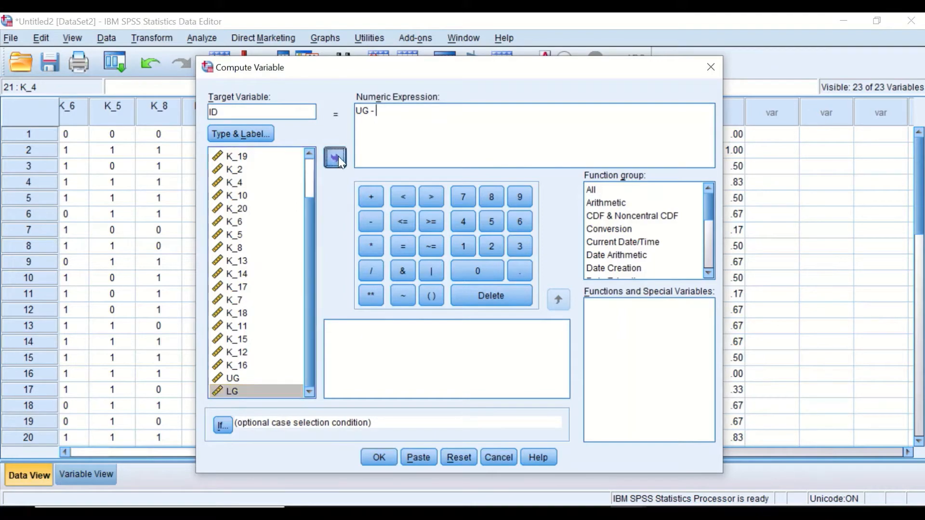
left_click(379, 458)
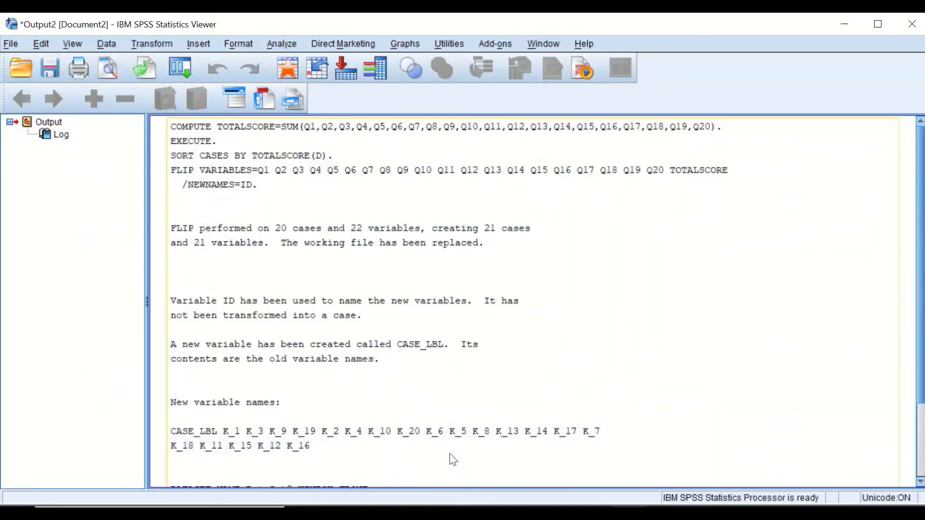
Step: Minimize the output viewer and scroll through the UG, LG and ID columns in Data View
left_click(841, 26)
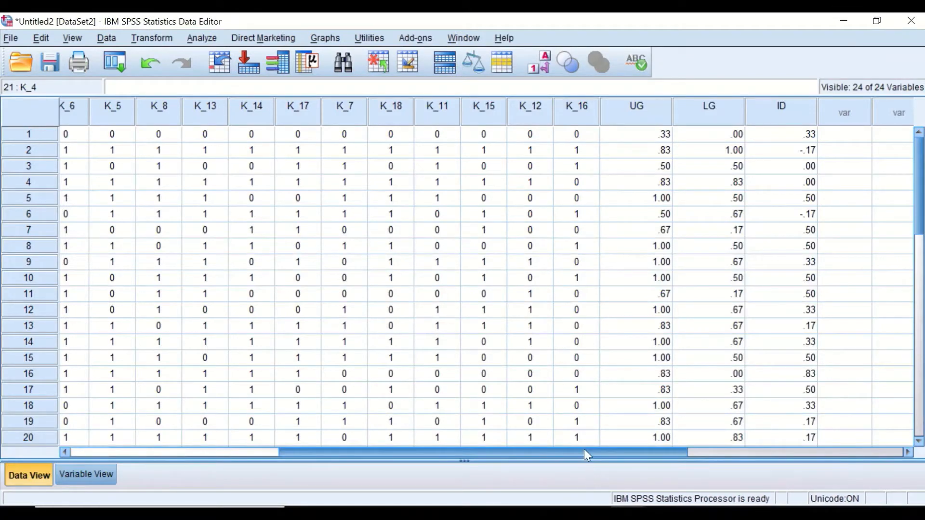
left_click_drag(584, 451, 758, 444)
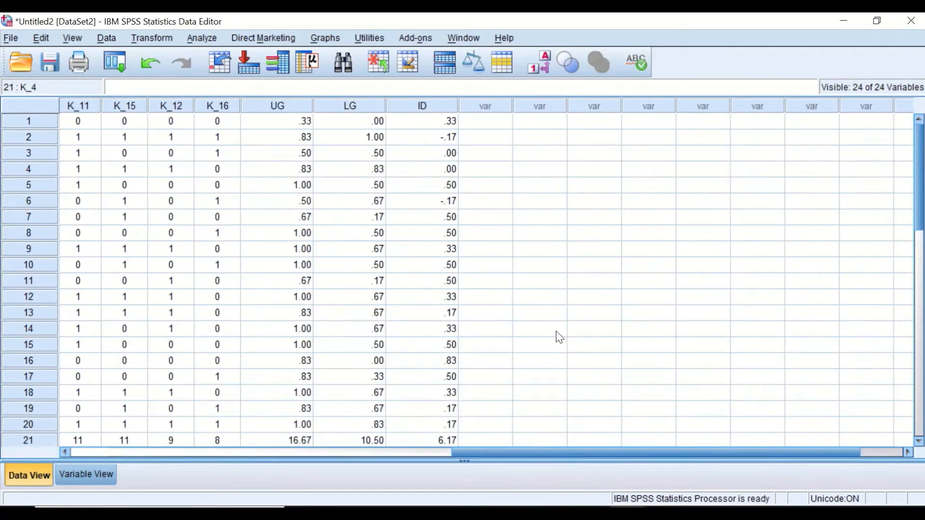
scroll(482, 391, "down", 2)
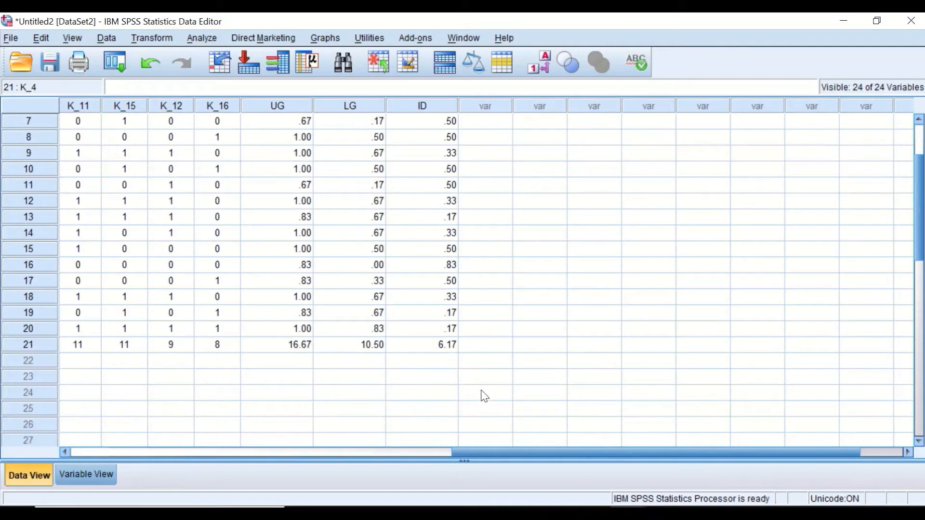
scroll(484, 396, "up", 1)
left_click_drag(533, 453, 147, 433)
left_click_drag(263, 453, 576, 464)
scroll(618, 354, "up", 1)
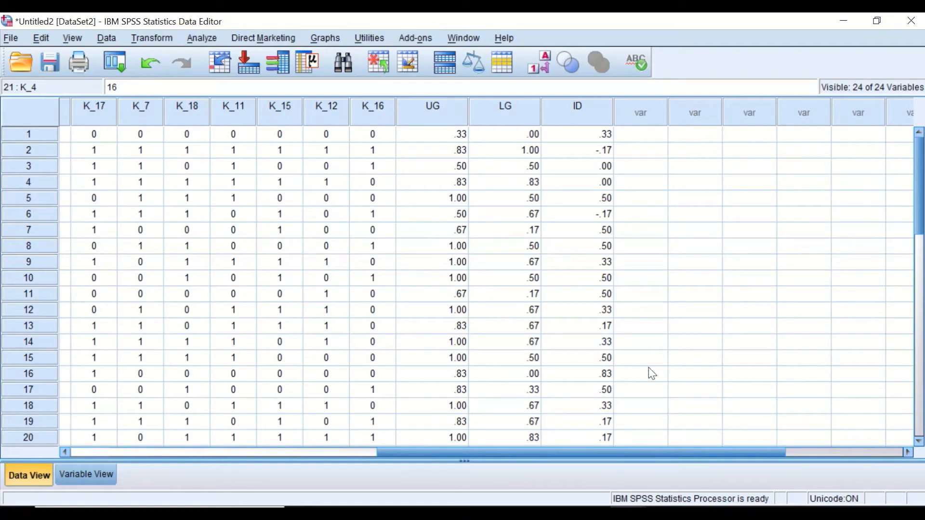
left_click_drag(708, 451, 678, 394)
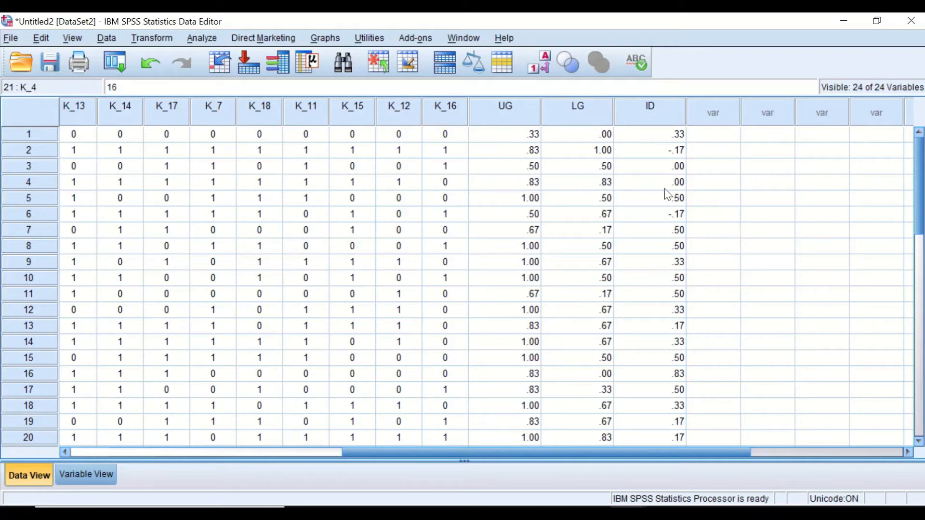
Step: Inspect individual ID and LG cells and select the row for item Q16
left_click(675, 172)
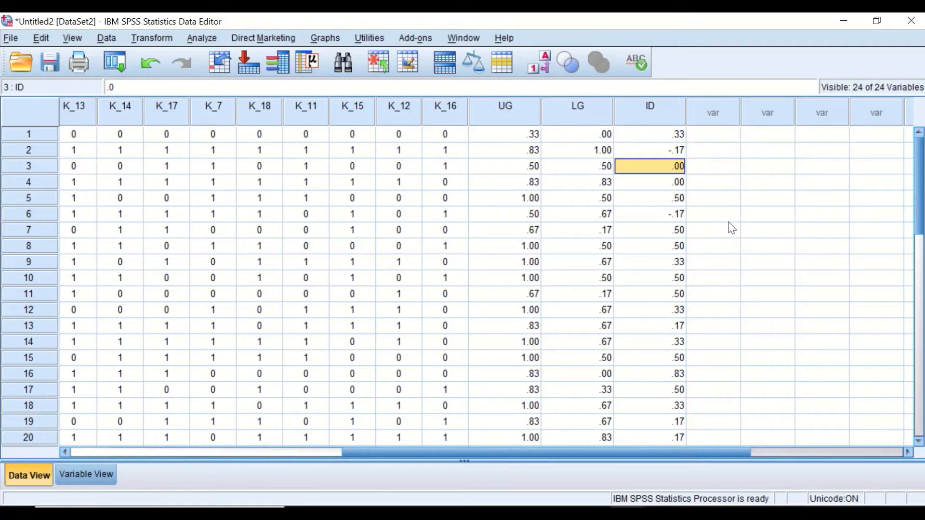
left_click(600, 184)
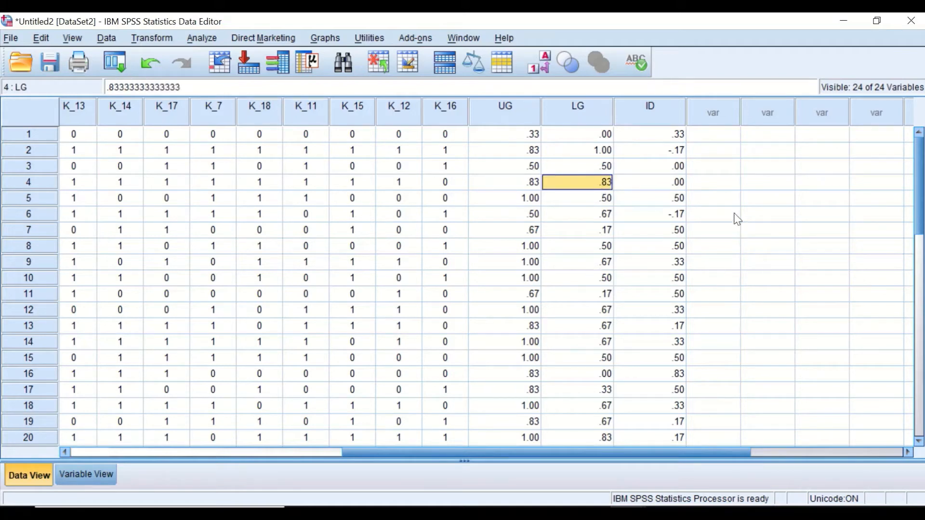
scroll(689, 205, "down", 1)
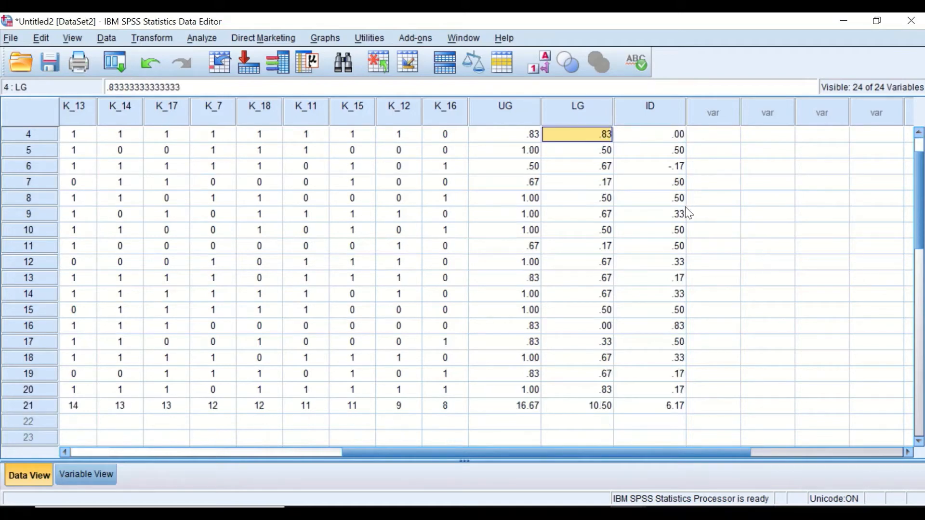
left_click(664, 328)
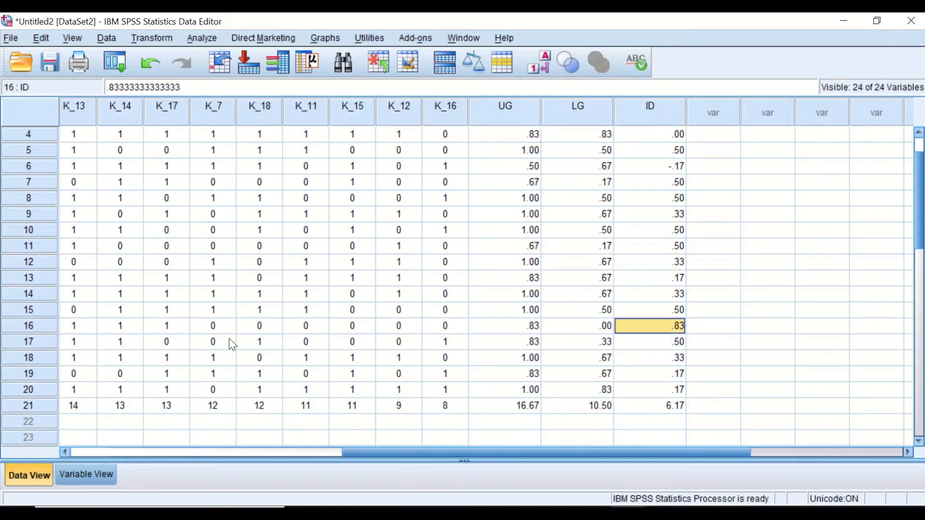
left_click(38, 327)
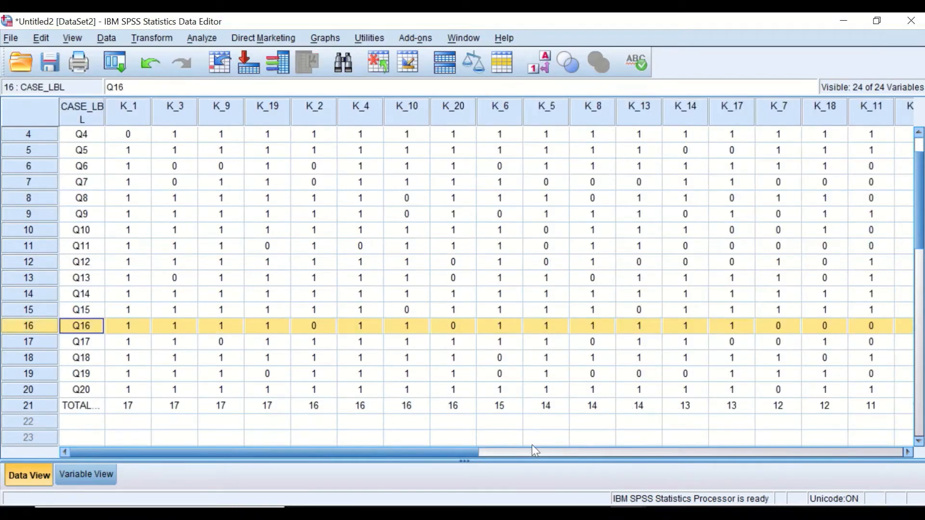
Step: Scroll to the UG, LG and ID columns and inspect the ID value in each item's row
left_click_drag(449, 456, 748, 453)
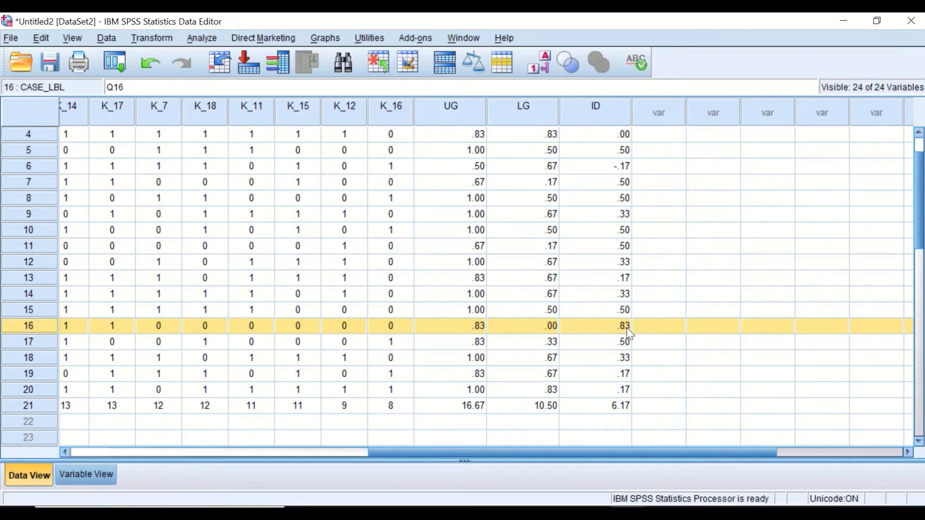
left_click(662, 310)
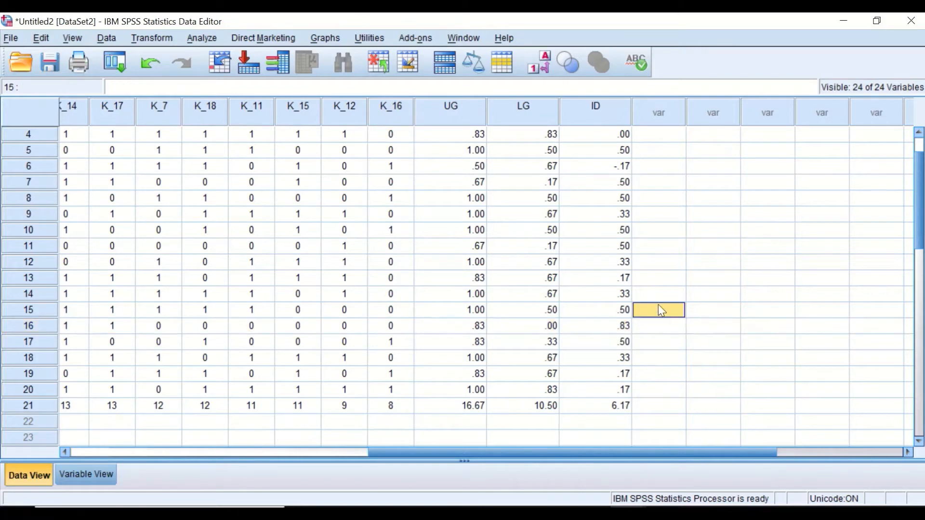
left_click(620, 327)
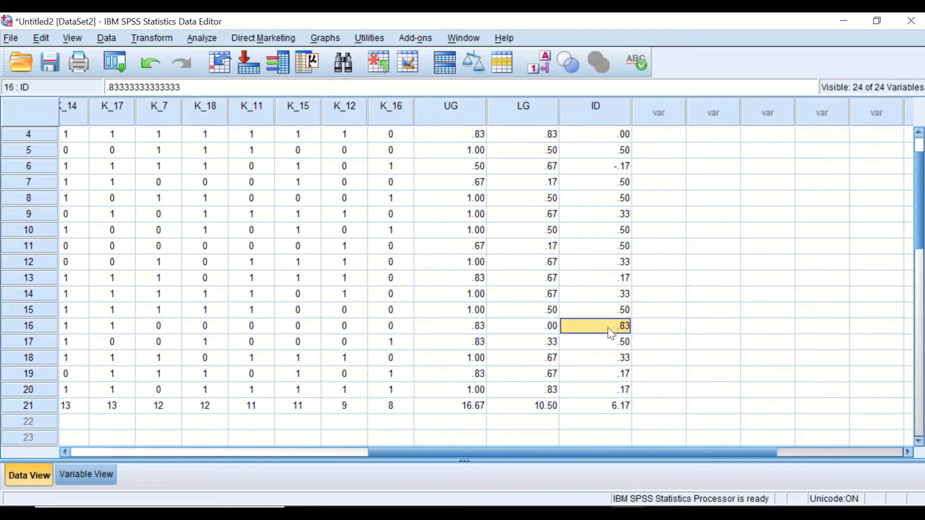
left_click(620, 380)
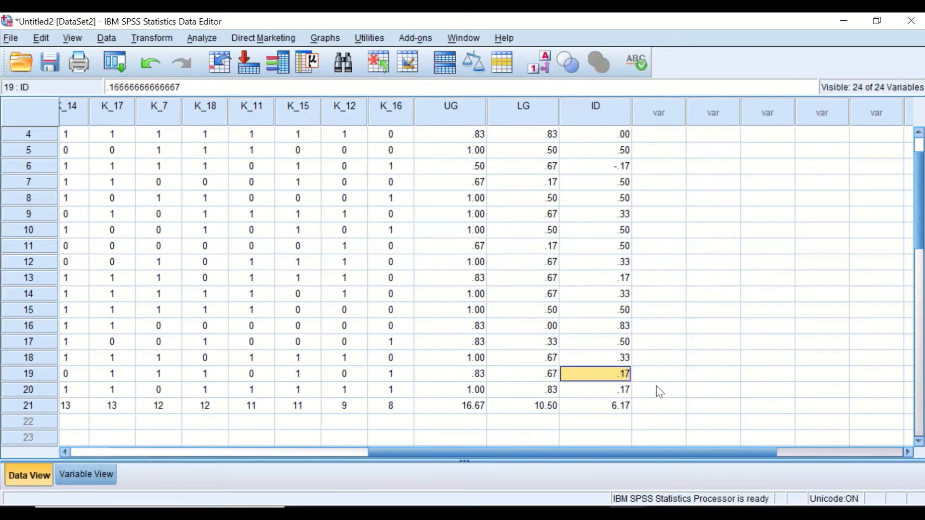
right_click(607, 370)
left_click(709, 360)
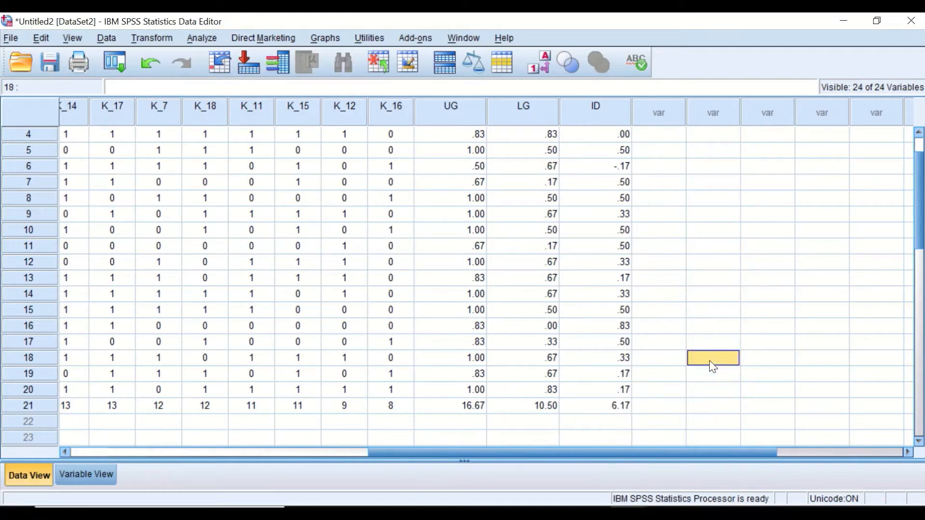
left_click(616, 388)
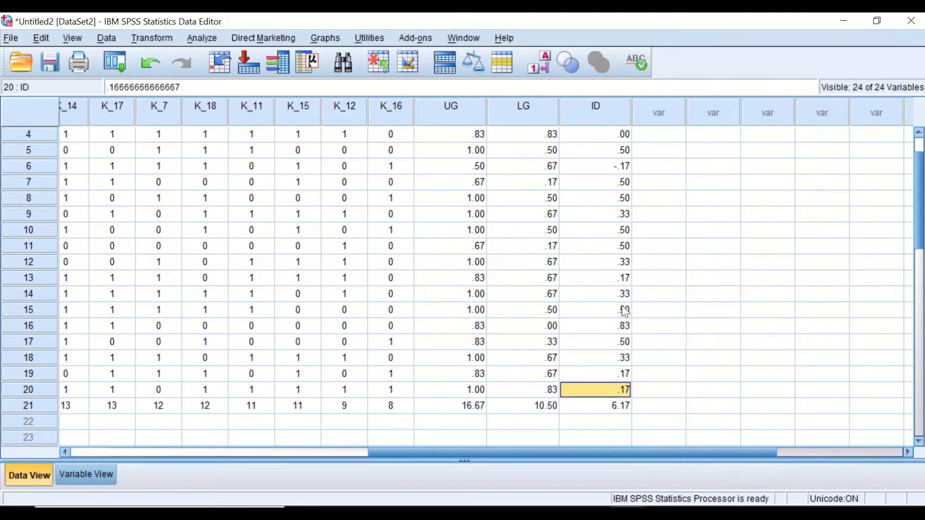
left_click(622, 345)
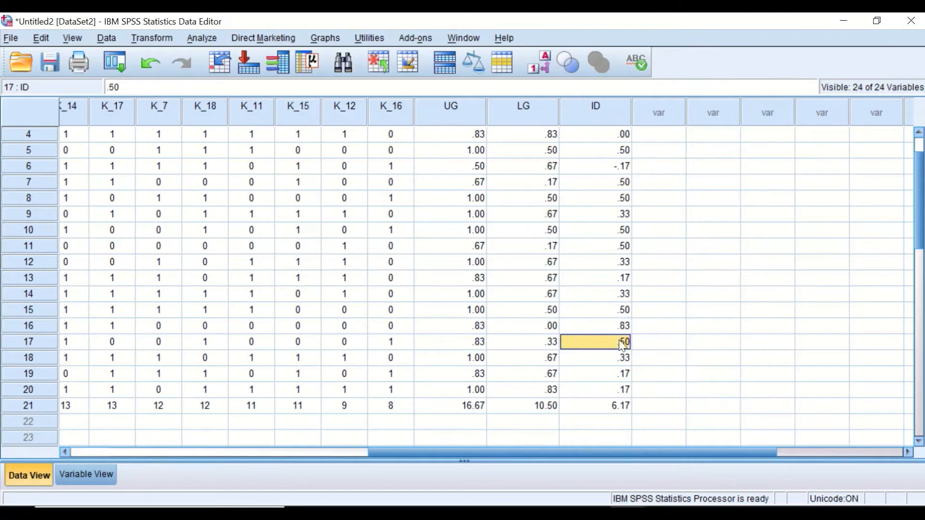
left_click(623, 313)
left_click(624, 294)
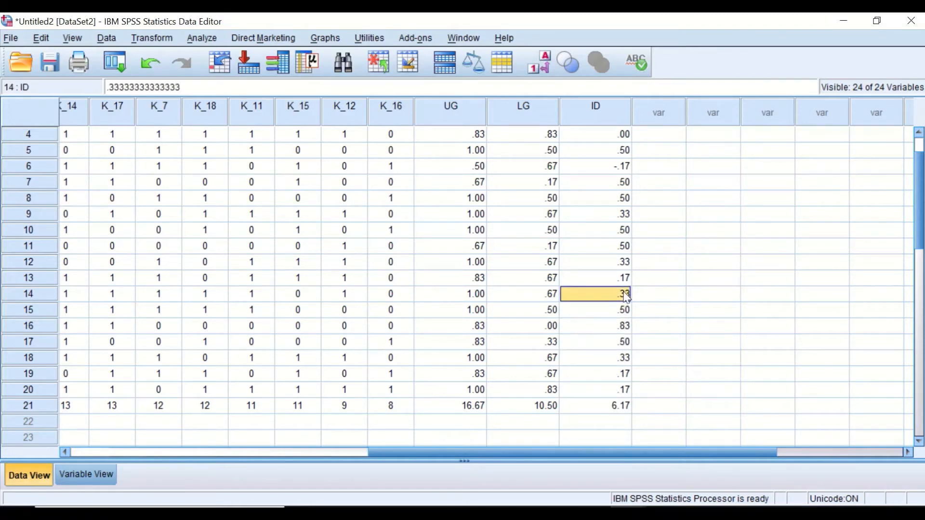
left_click(622, 280)
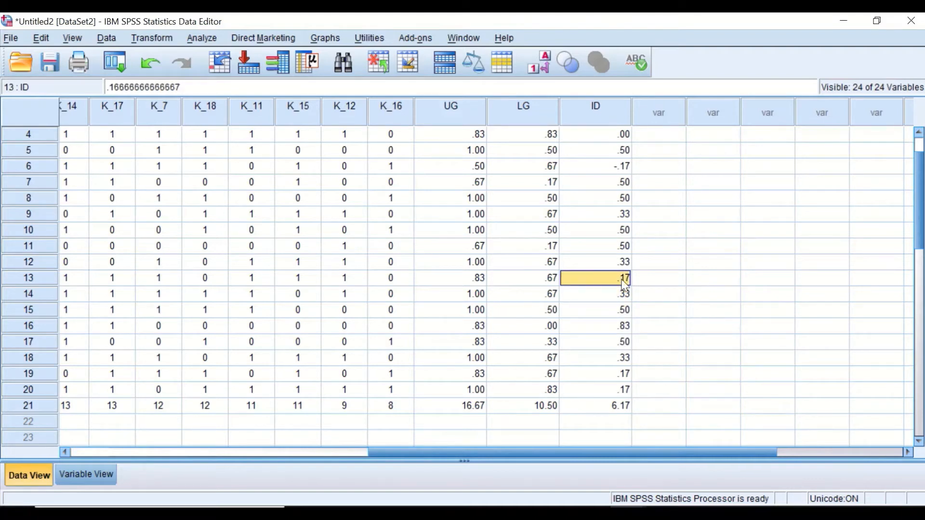
left_click(626, 261)
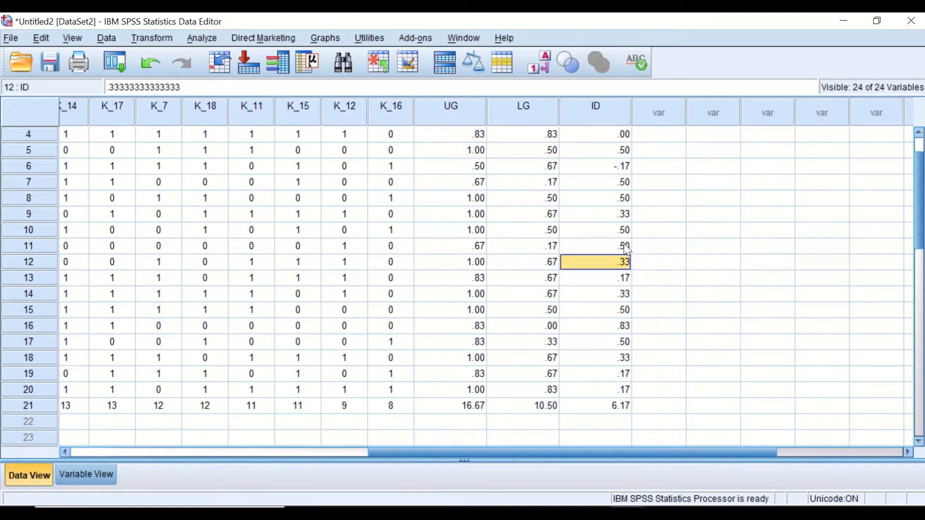
left_click(626, 248)
left_click(625, 235)
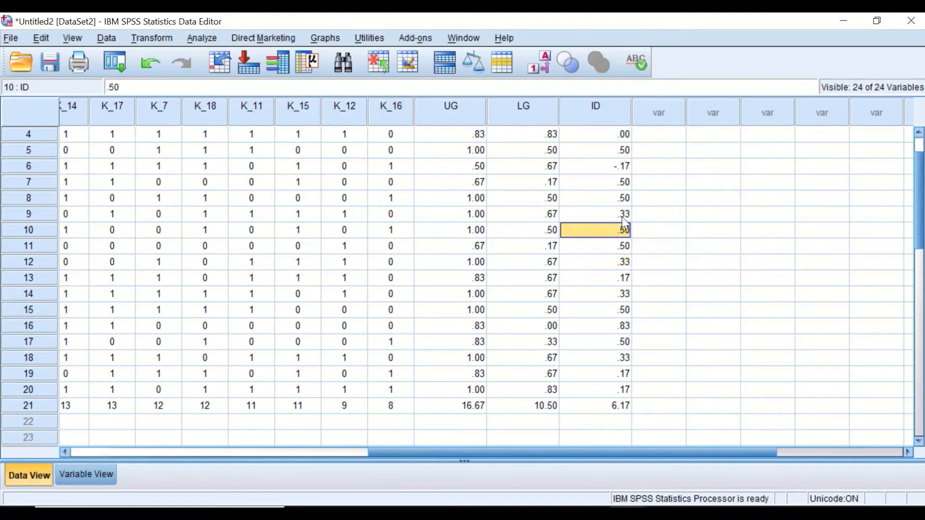
left_click(625, 215)
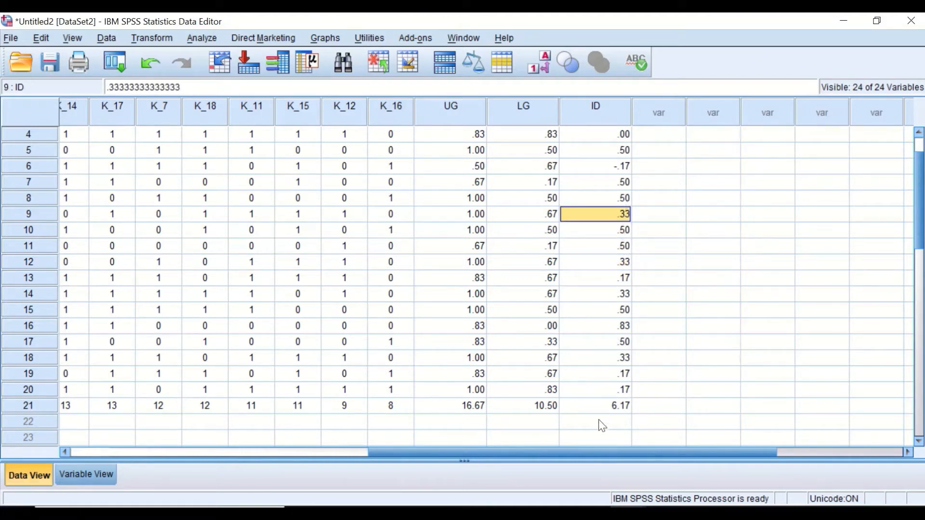
scroll(680, 320, "up", 1)
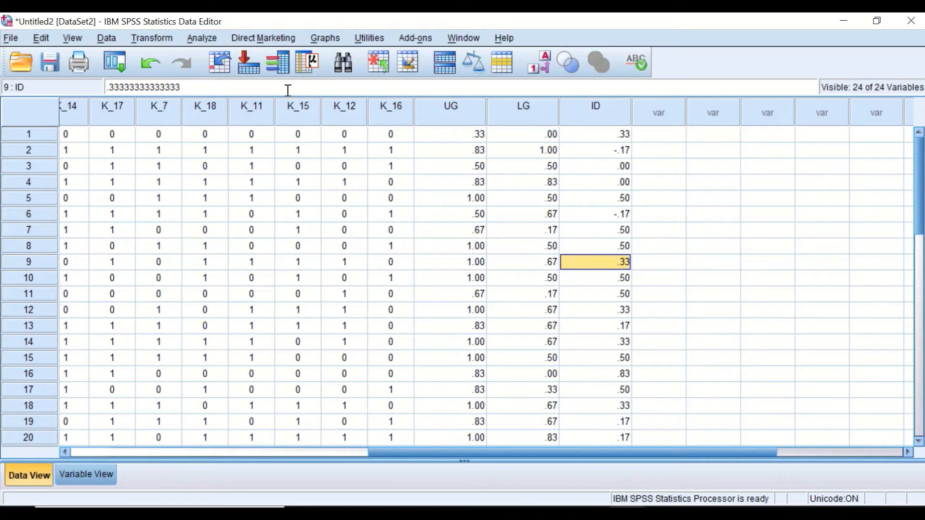
Step: Compute a new variable IDpERCENTAGE as ID * 100, replacing the previous UG - LG expression
left_click(152, 38)
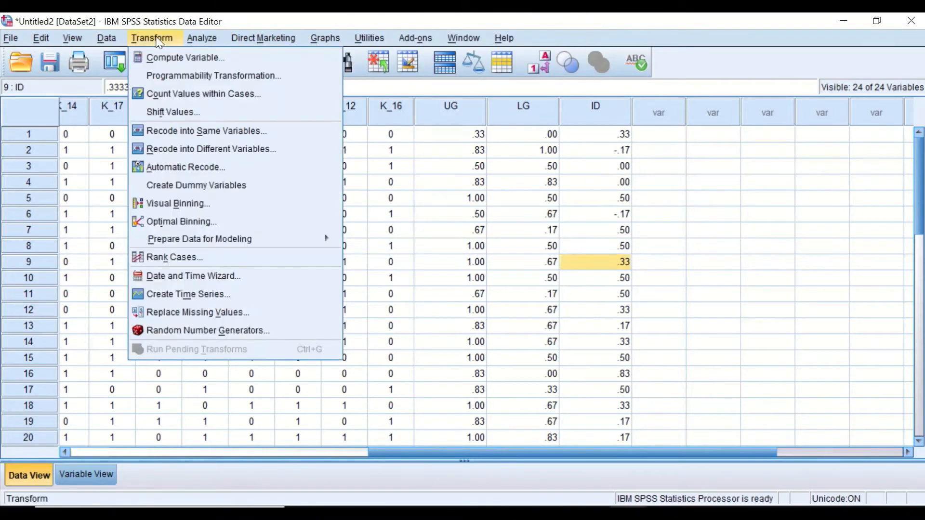
left_click(164, 58)
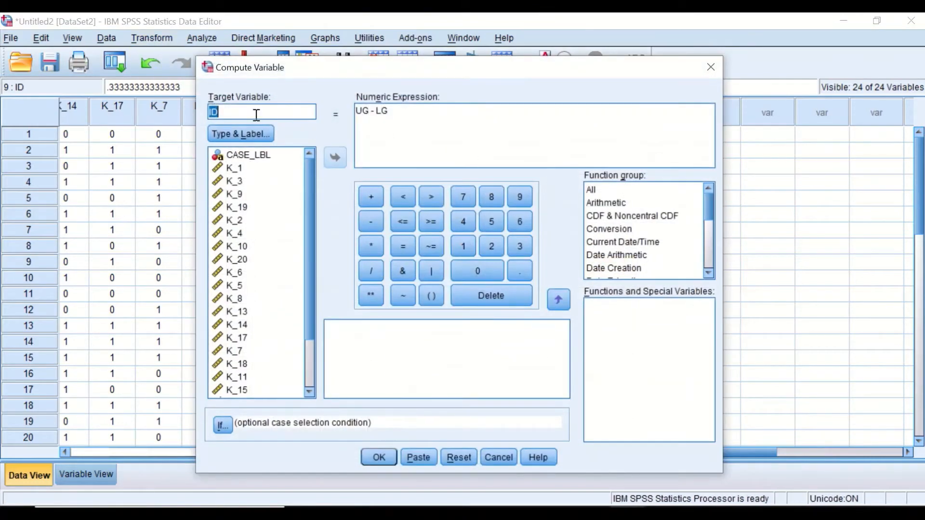
left_click(250, 111)
type("pERCENTAGE")
left_click_drag(400, 111, 359, 111)
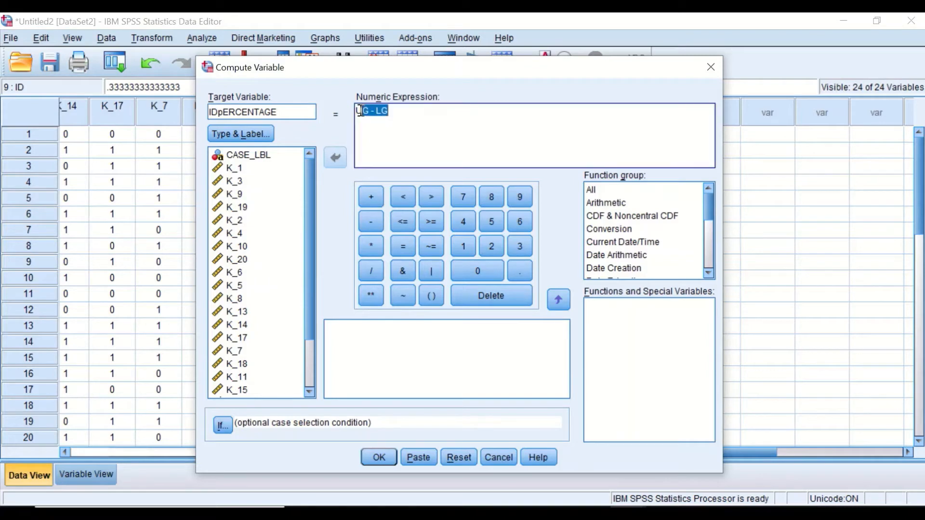
key("BackSpace")
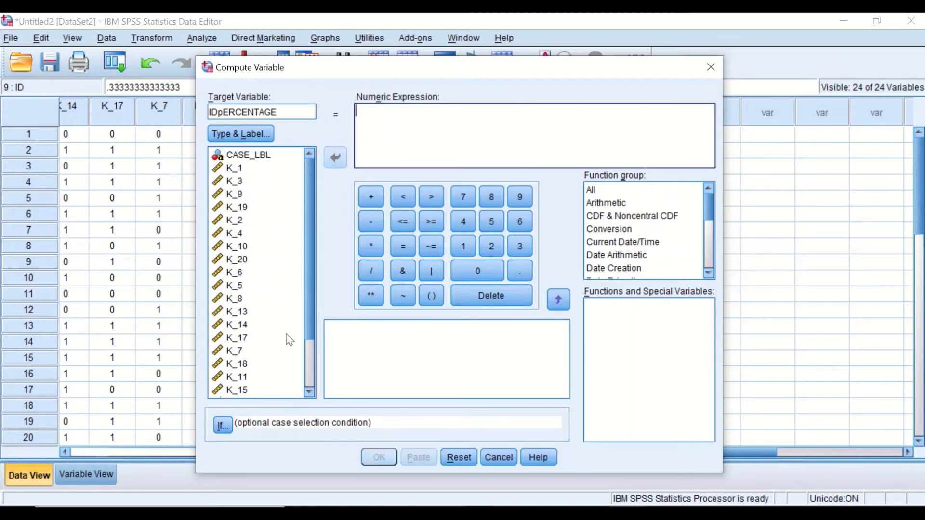
scroll(308, 265, "down", 2)
left_click(241, 390)
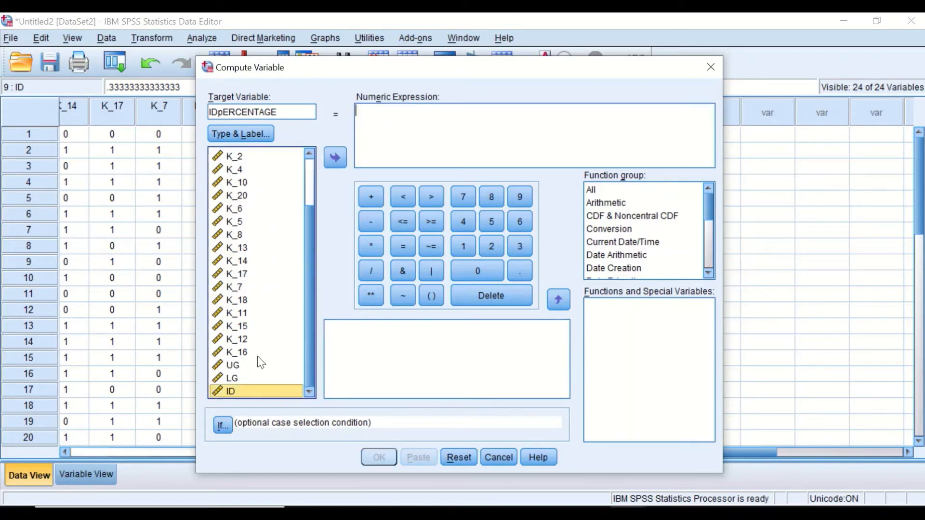
left_click(334, 157)
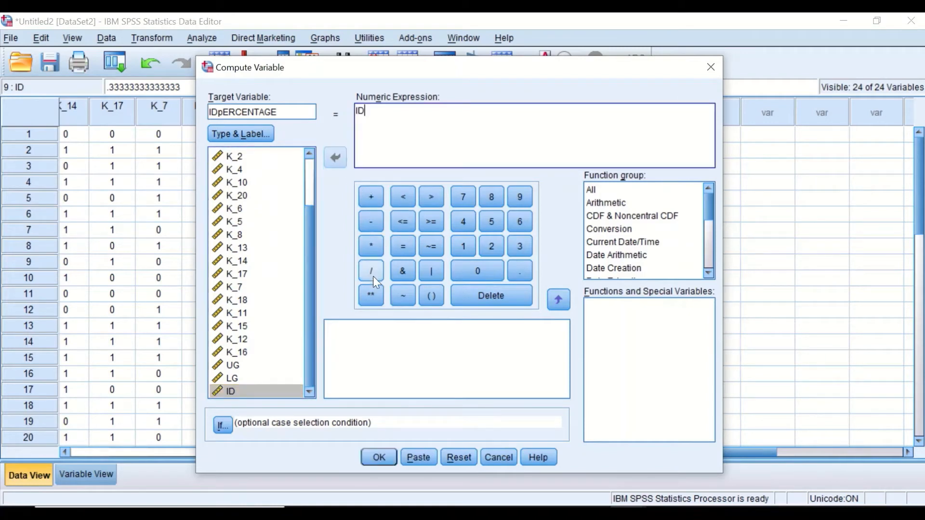
left_click(368, 243)
left_click(462, 245)
left_click(476, 273)
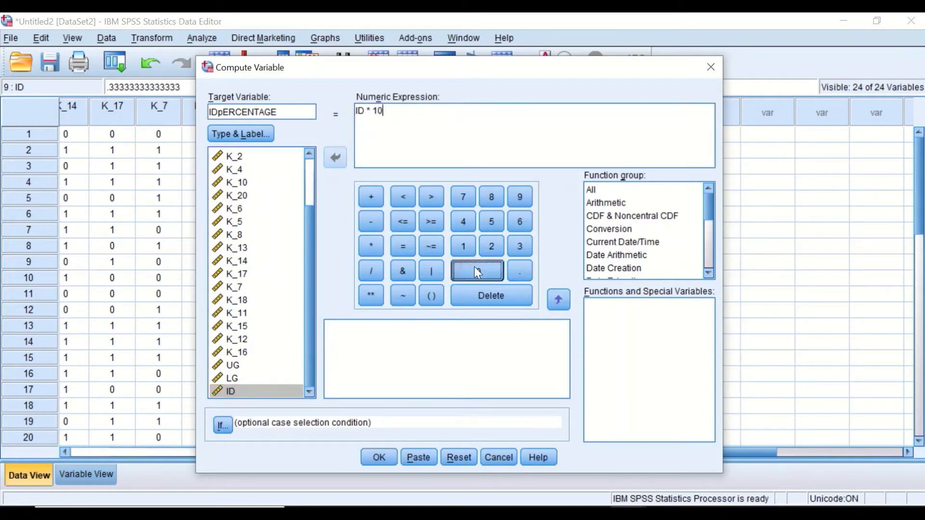
left_click(476, 273)
left_click(379, 457)
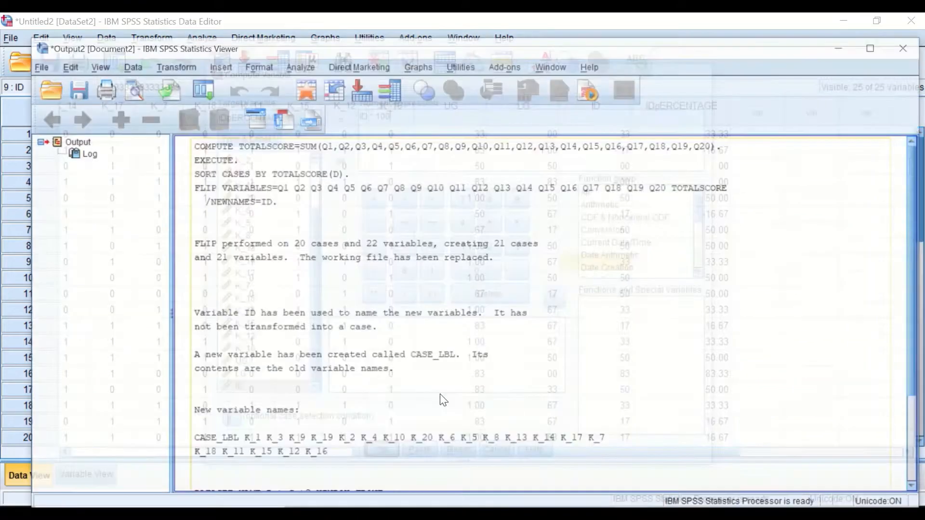
Step: Minimize the output viewer and scroll through the new IDpERCENTAGE column in Data View
left_click(849, 25)
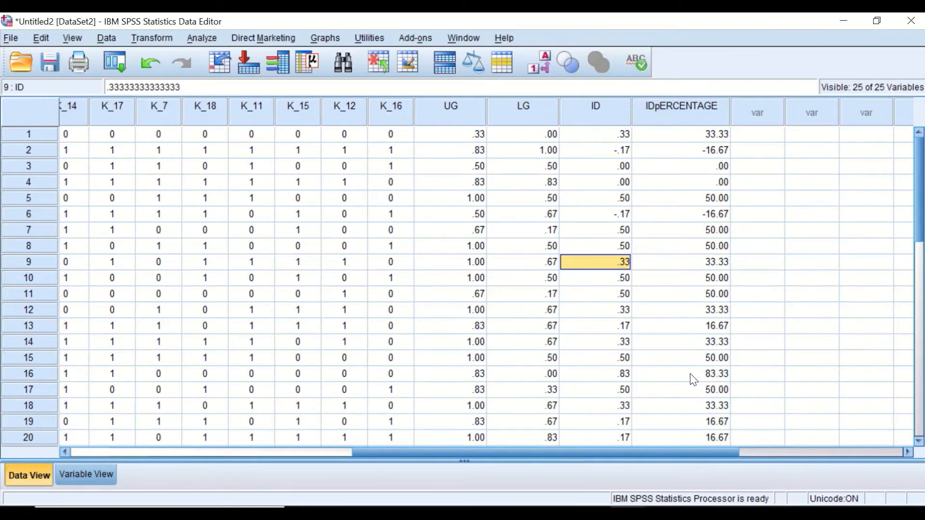
scroll(694, 277, "down", 1)
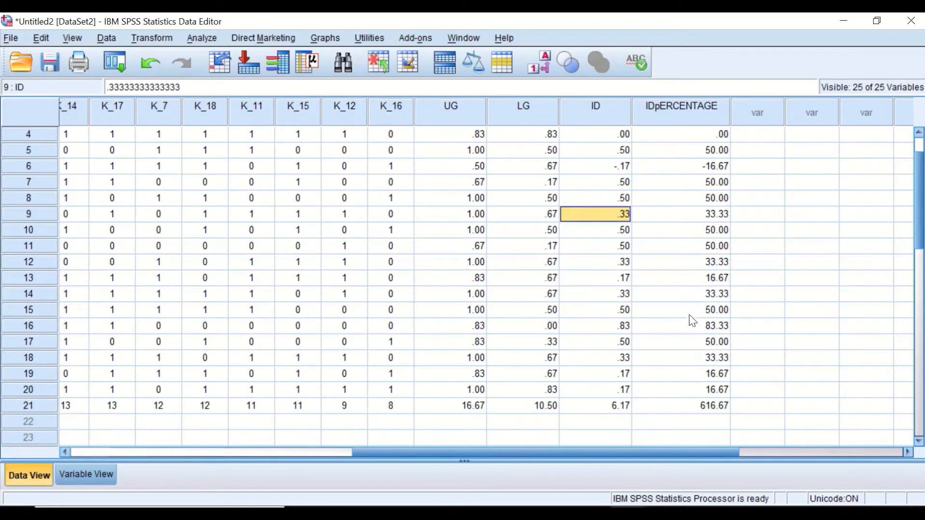
scroll(693, 321, "up", 1)
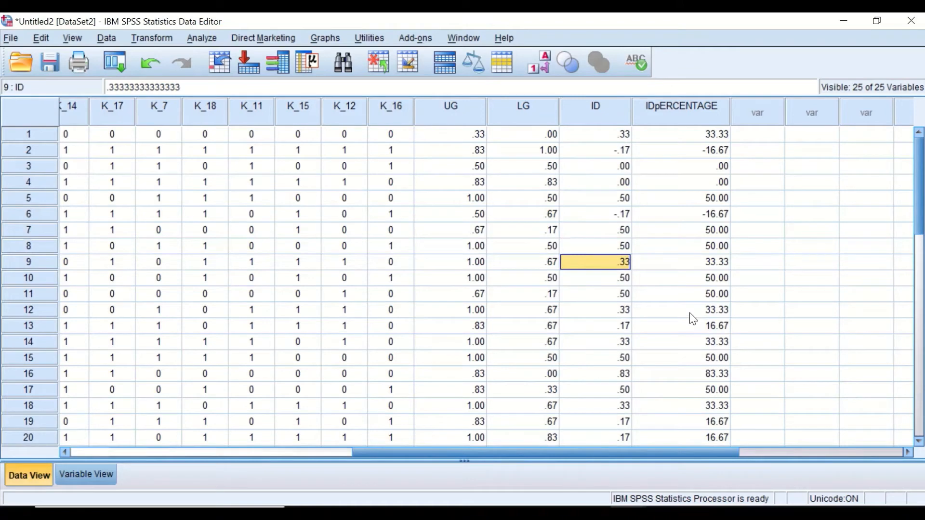
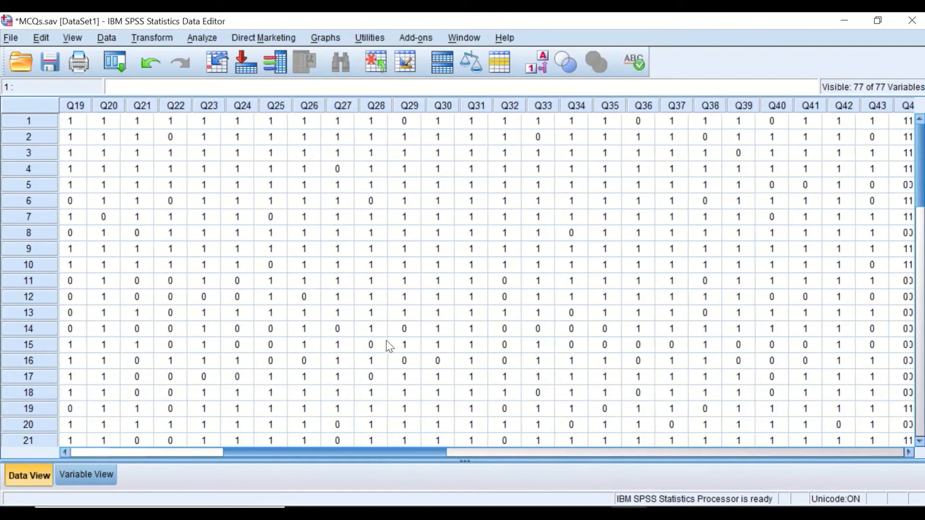
Step: Open the Compute Variable dialog from Data View
scroll(275, 265, "left", 20)
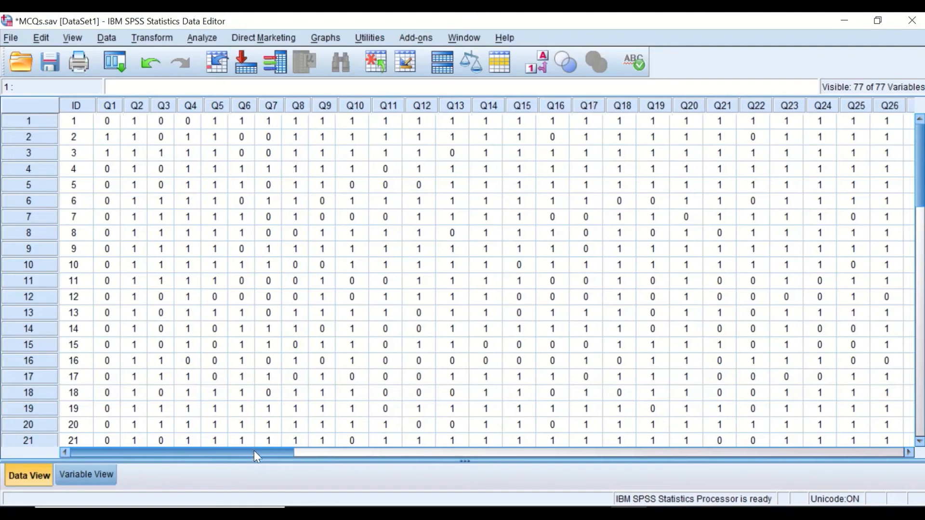
left_click_drag(253, 450, 200, 410)
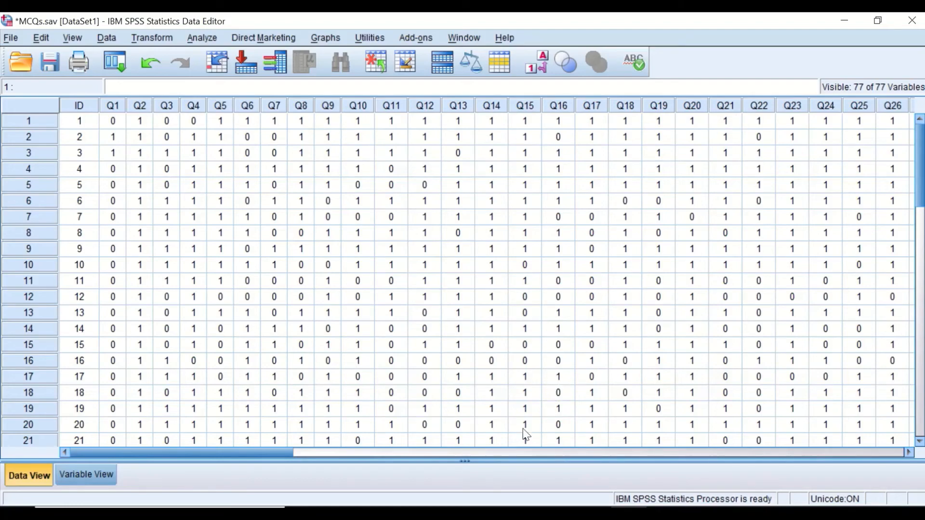
left_click_drag(250, 453, 121, 395)
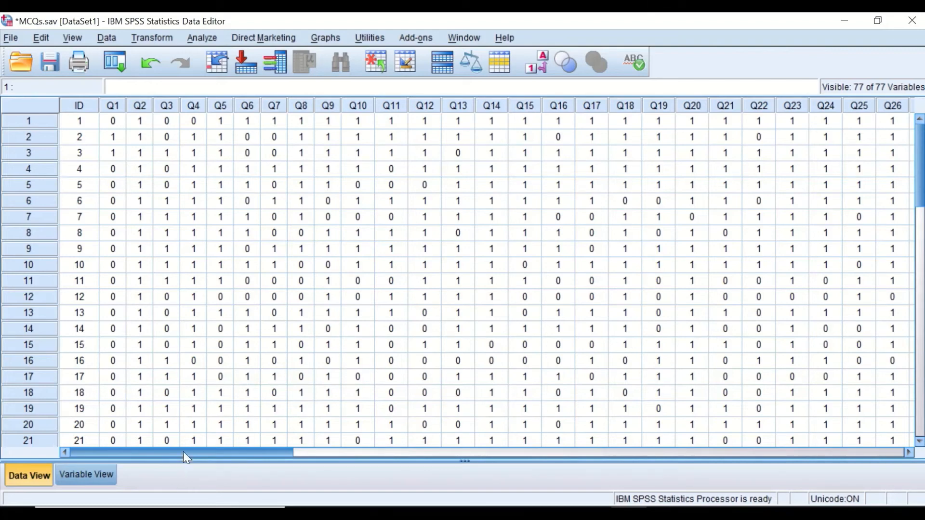
left_click_drag(183, 452, 718, 448)
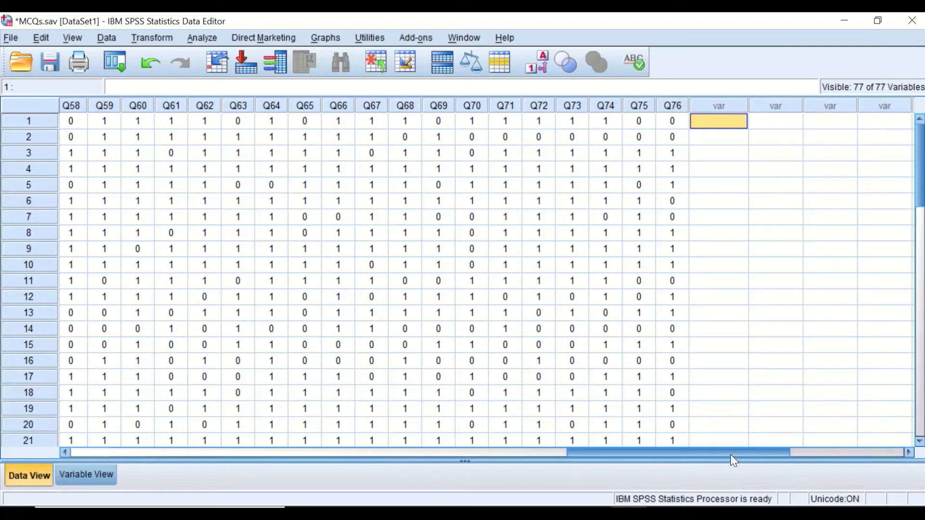
left_click_drag(731, 455, 234, 414)
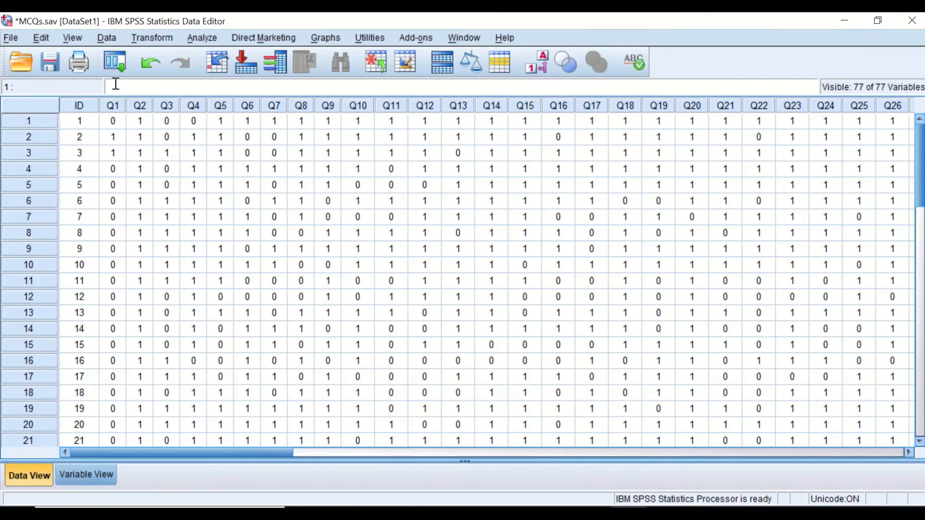
left_click_drag(211, 453, 688, 396)
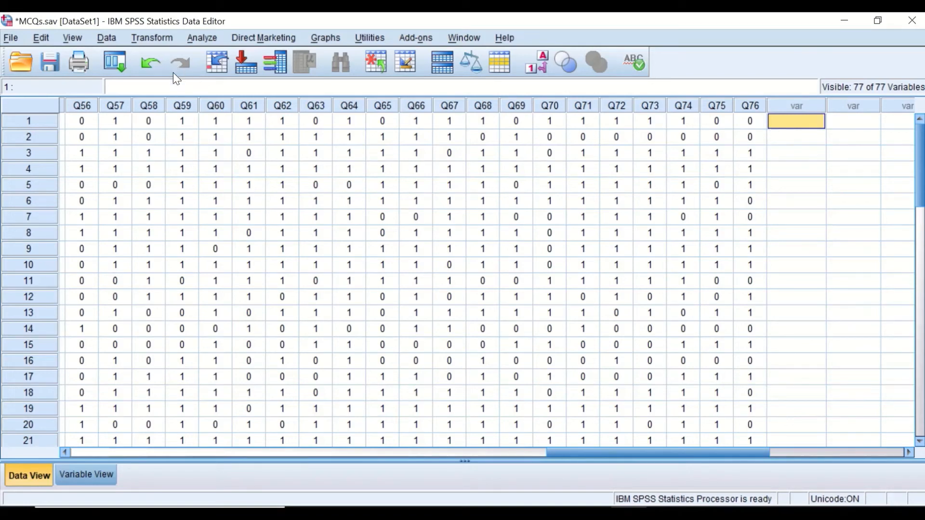
left_click(154, 37)
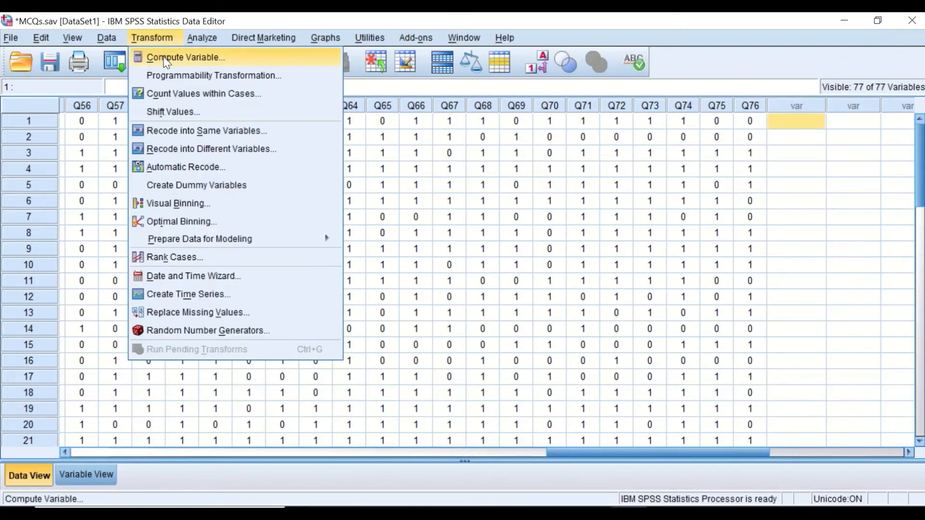
left_click(164, 56)
left_click_drag(470, 67, 357, 71)
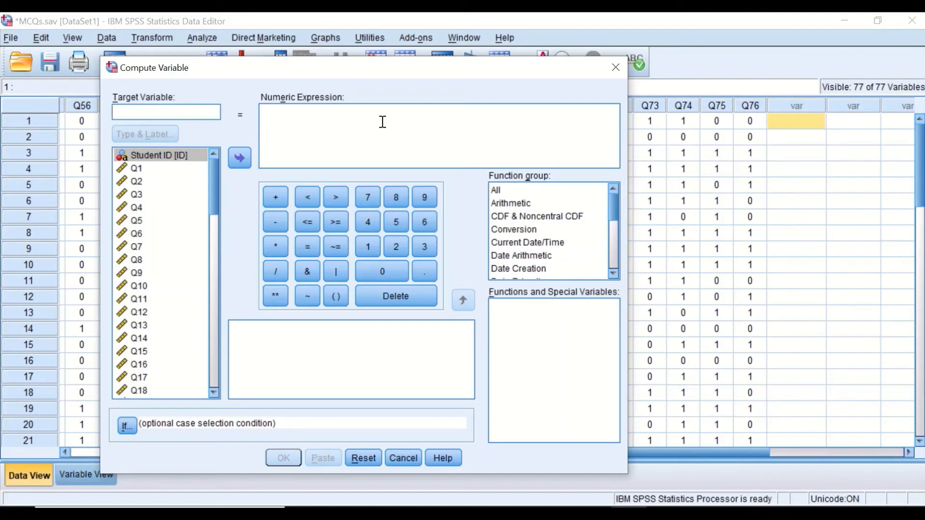
Step: Try building the expression (Q1 + Q2 + Q3 + ) / 76 * 100, then clear the expression box
left_click(336, 296)
left_click(135, 170)
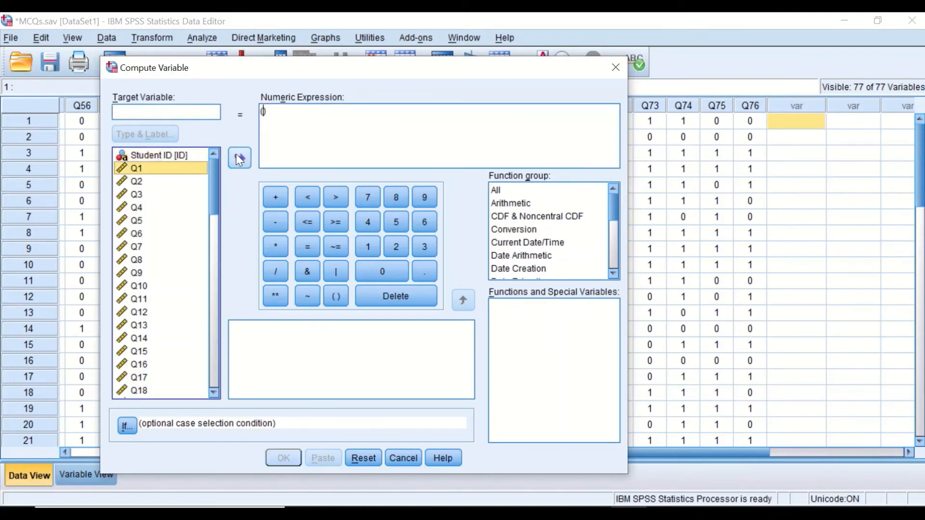
left_click(238, 155)
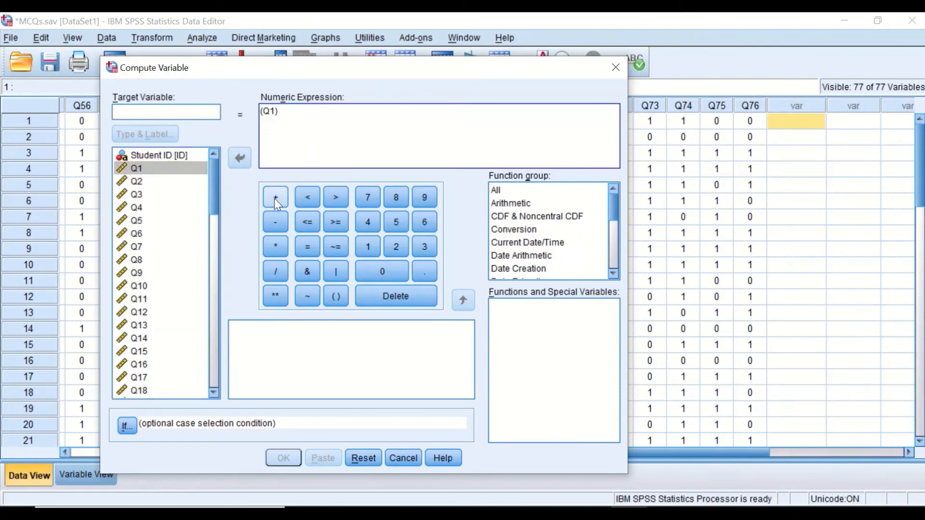
left_click(274, 198)
left_click(142, 183)
left_click(240, 157)
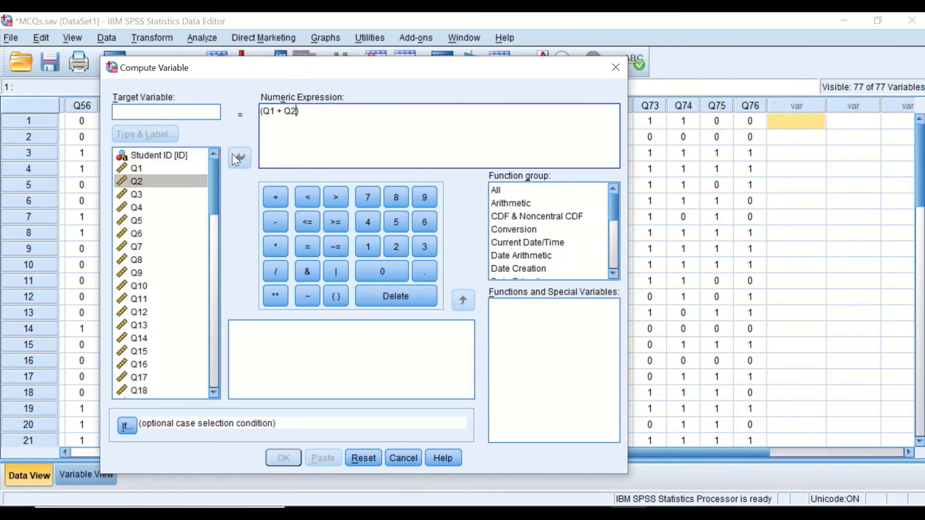
left_click(274, 197)
left_click(144, 195)
left_click(272, 199)
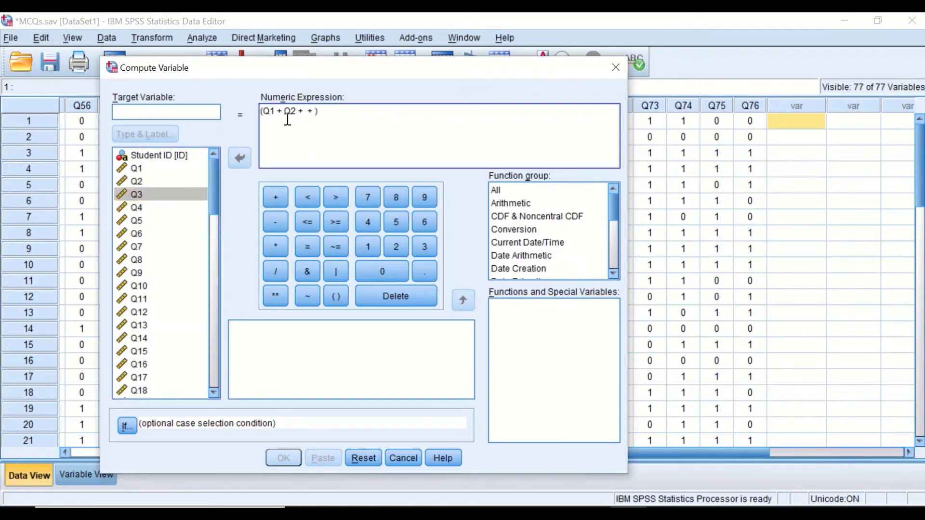
left_click(191, 188)
left_click(239, 158)
left_click(277, 270)
left_click(360, 199)
left_click(424, 221)
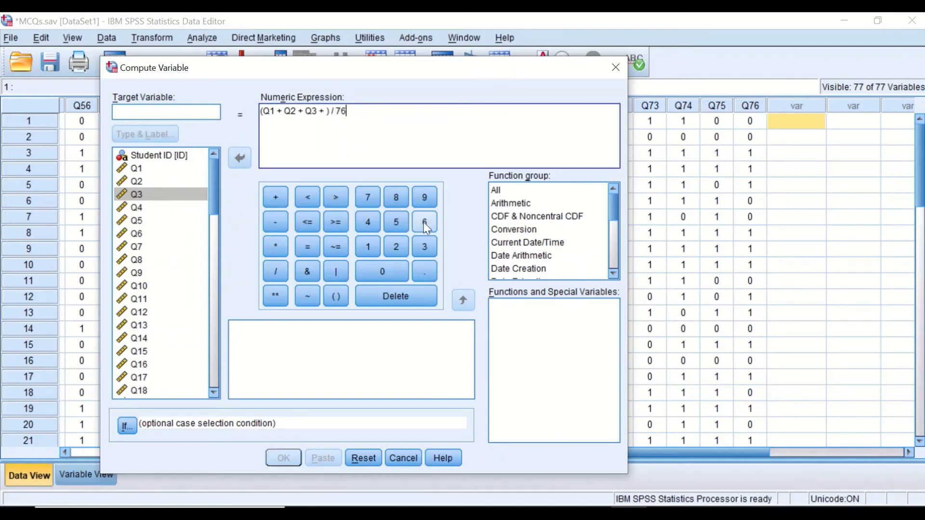
left_click(272, 244)
left_click(368, 248)
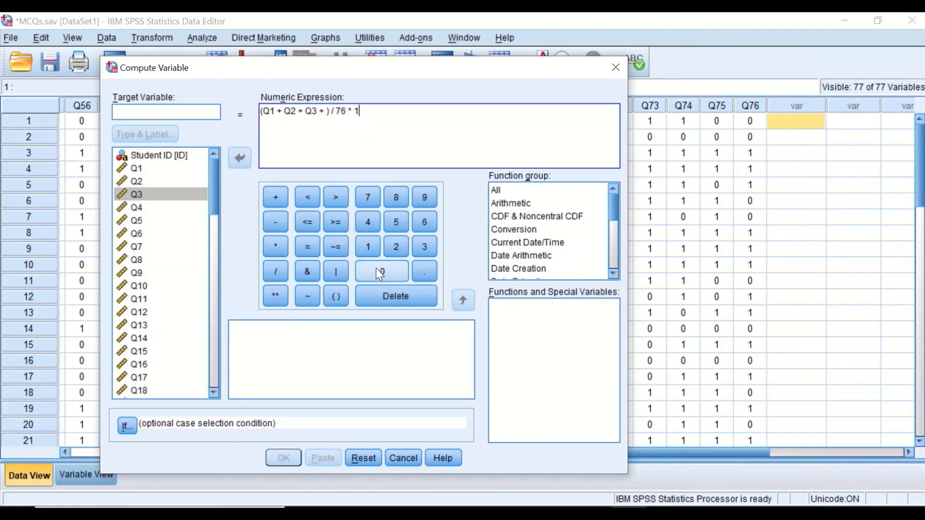
left_click(376, 268)
left_click(375, 268)
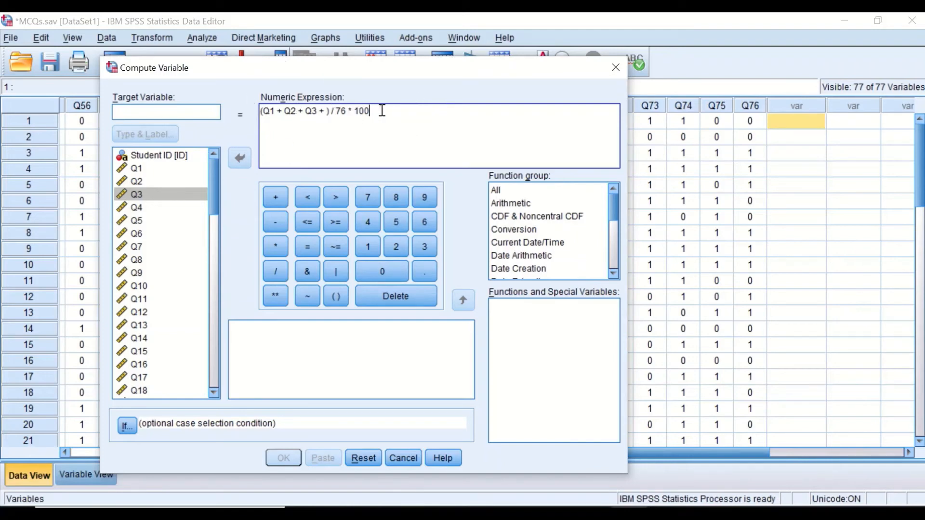
left_click_drag(380, 111, 253, 109)
key("Delete")
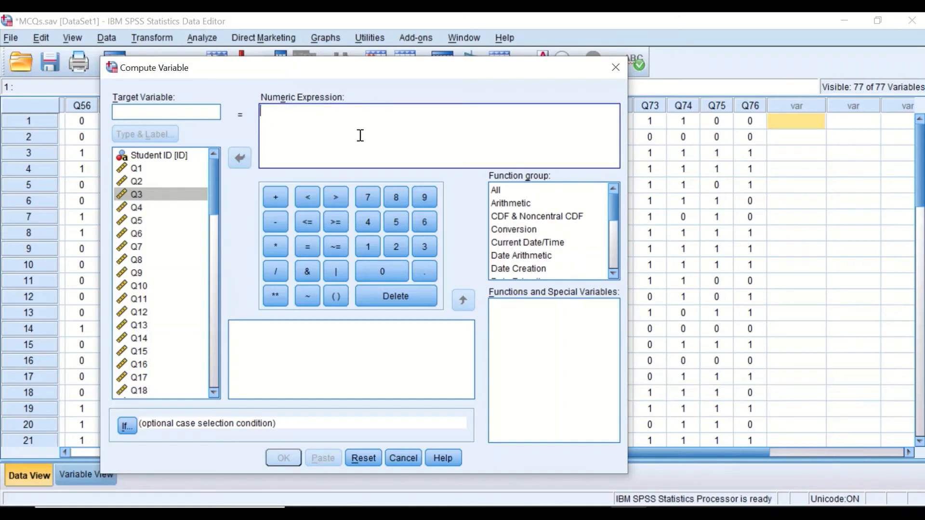
Step: Insert the SUM function from the Statistical function group into the numeric expression
left_click(499, 192)
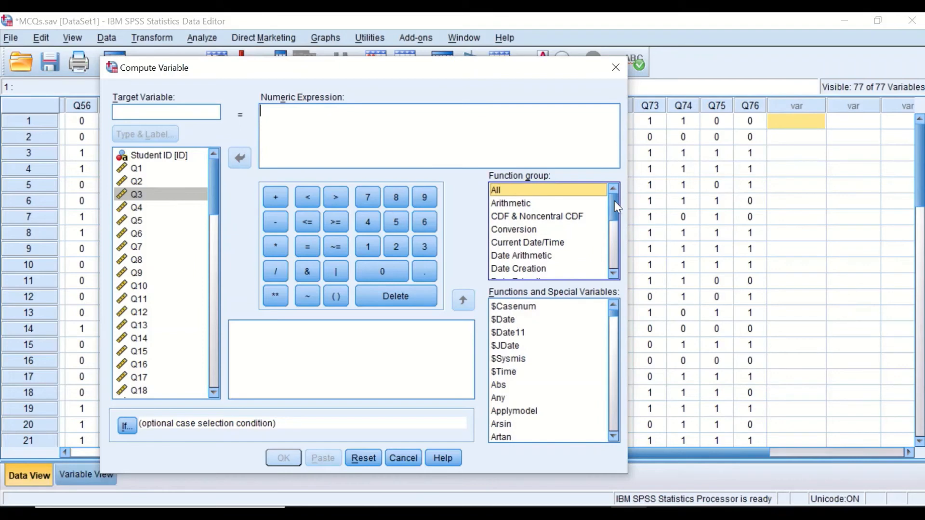
left_click_drag(614, 202, 574, 249)
left_click(507, 233)
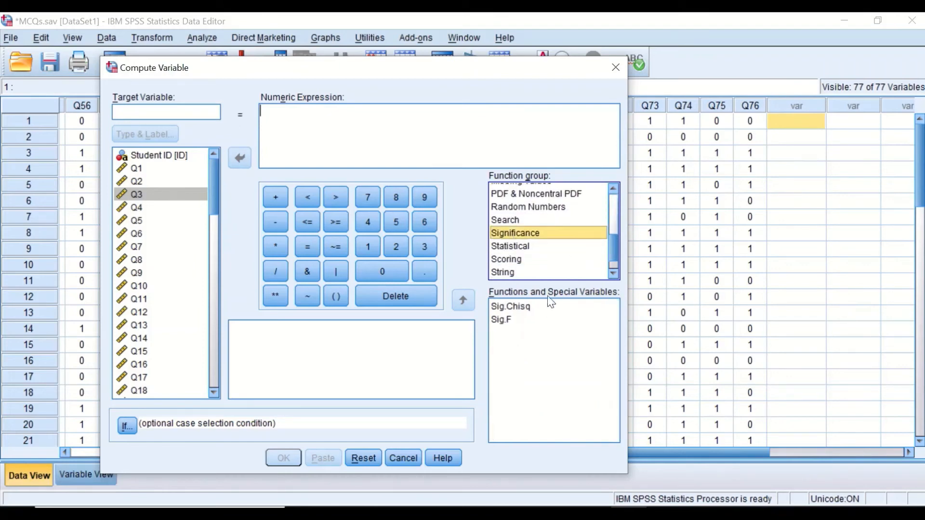
left_click(510, 248)
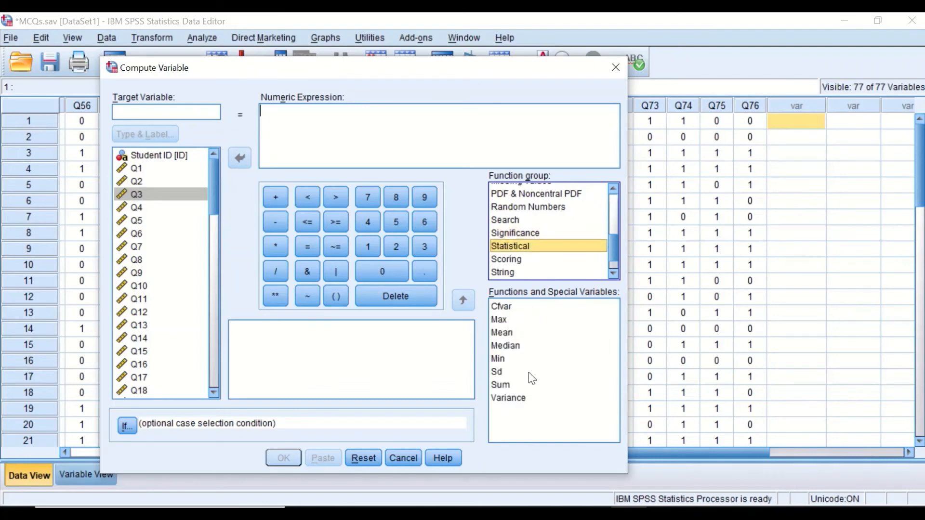
left_click(503, 385)
left_click_drag(511, 386, 296, 121)
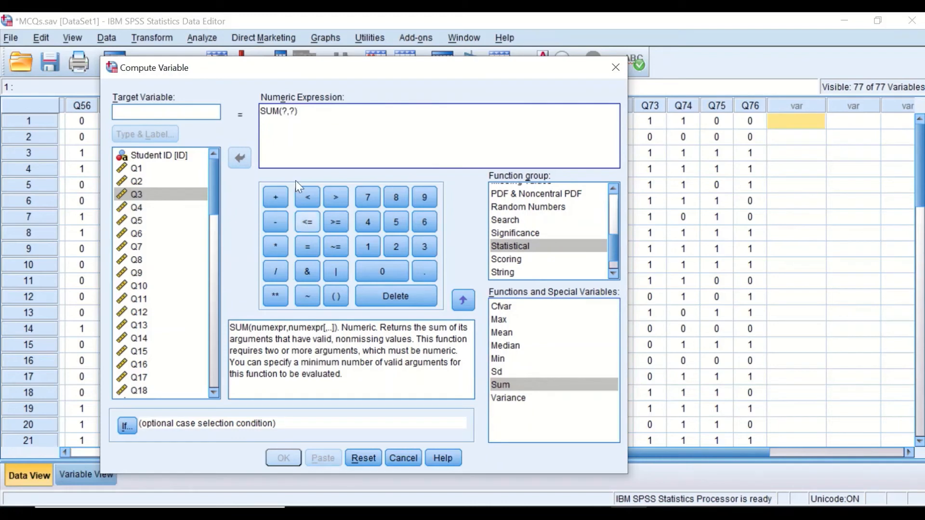
Step: Fill the SUM function's arguments with Q1, Q2 and Q3
double_click(286, 111)
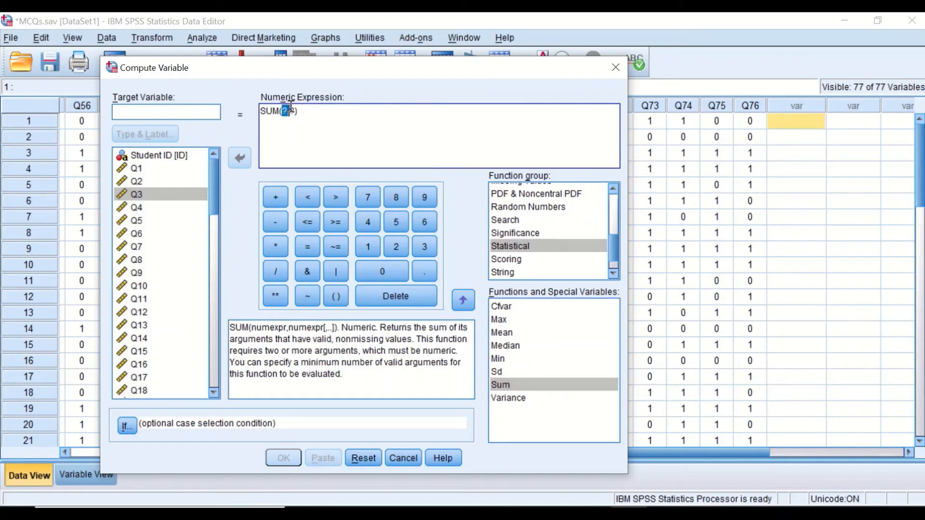
left_click_drag(291, 106, 294, 108)
key("BackSpace")
left_click(134, 169)
left_click(233, 160)
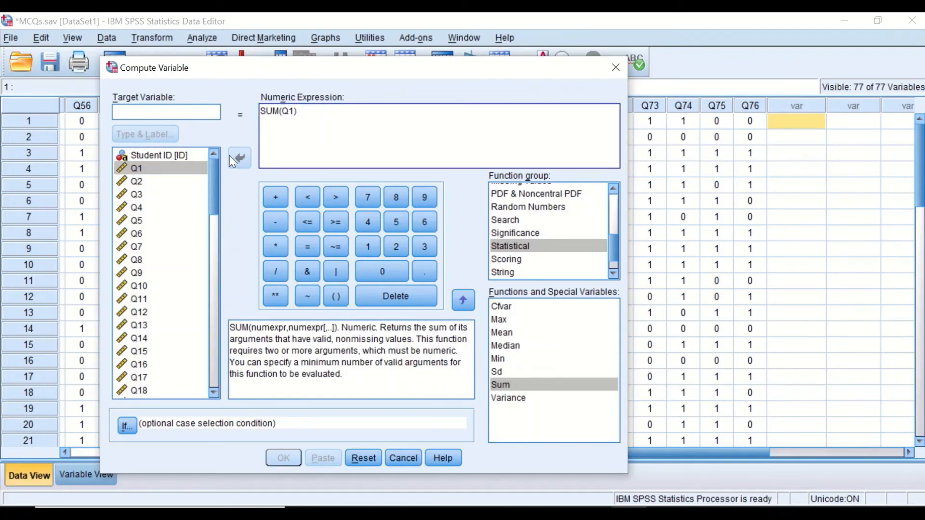
type(",")
left_click(192, 178)
left_click(239, 158)
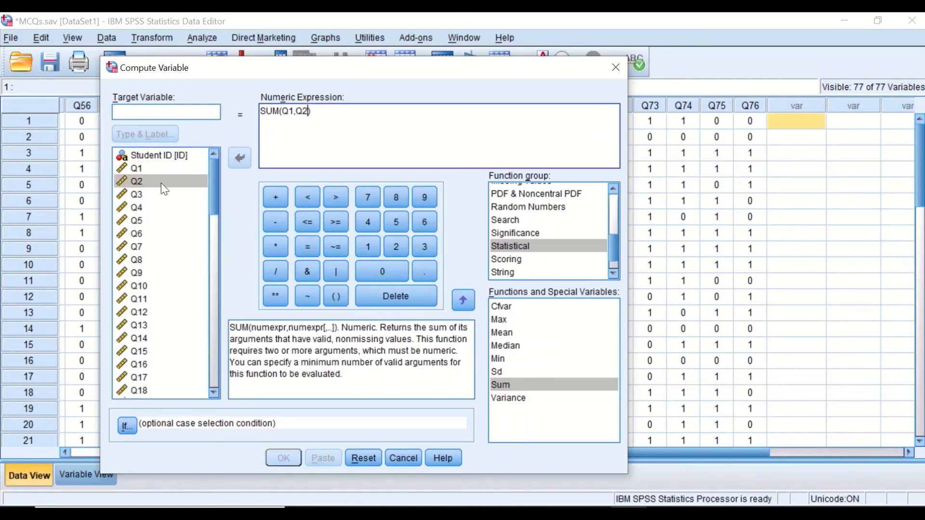
left_click(138, 195)
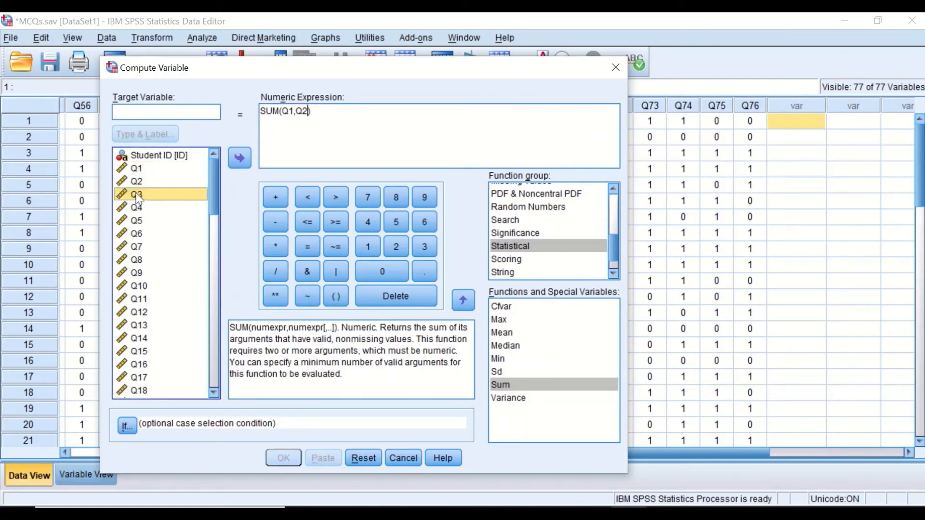
left_click(239, 159)
left_click(310, 111)
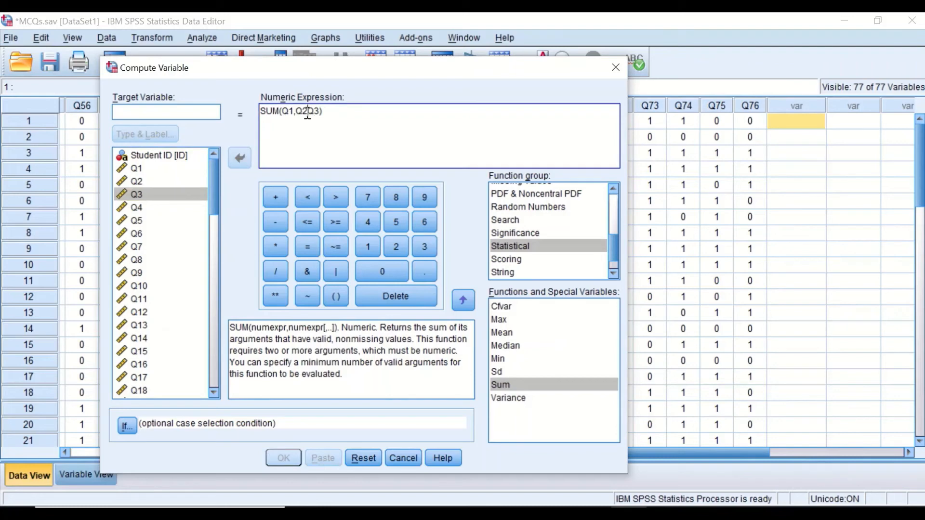
type(",")
Step: Append / 76 * 100 to the SUM expression, then clear the whole expression
left_click(275, 270)
left_click(426, 223)
left_click(273, 244)
left_click(374, 250)
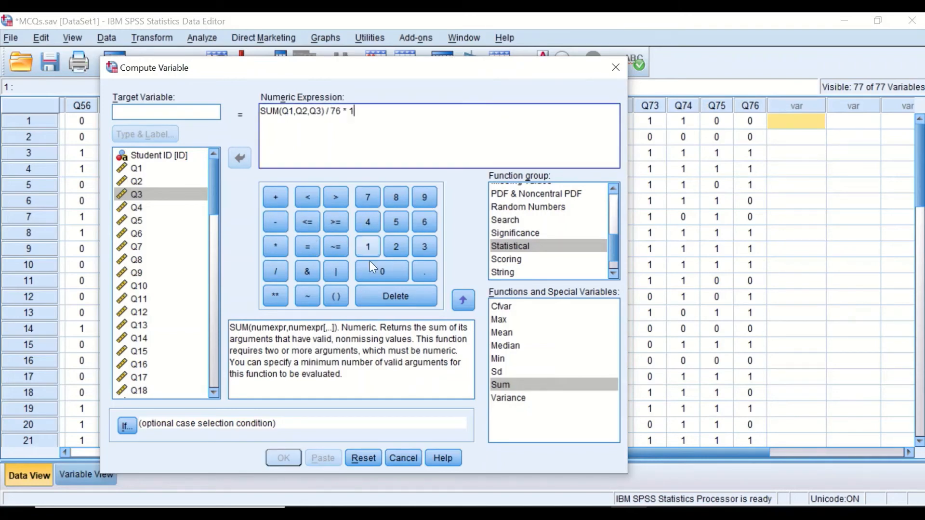
left_click(375, 267)
left_click(376, 268)
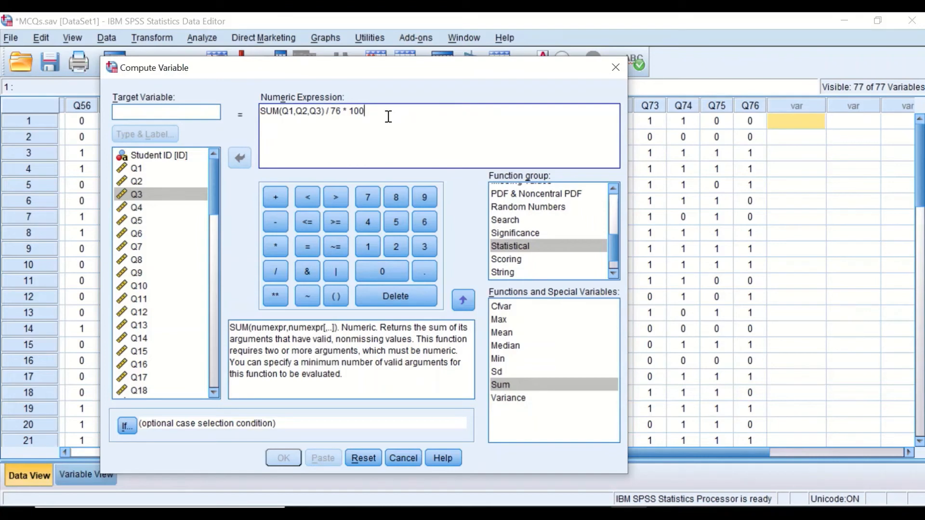
left_click_drag(389, 117, 248, 115)
key("Delete")
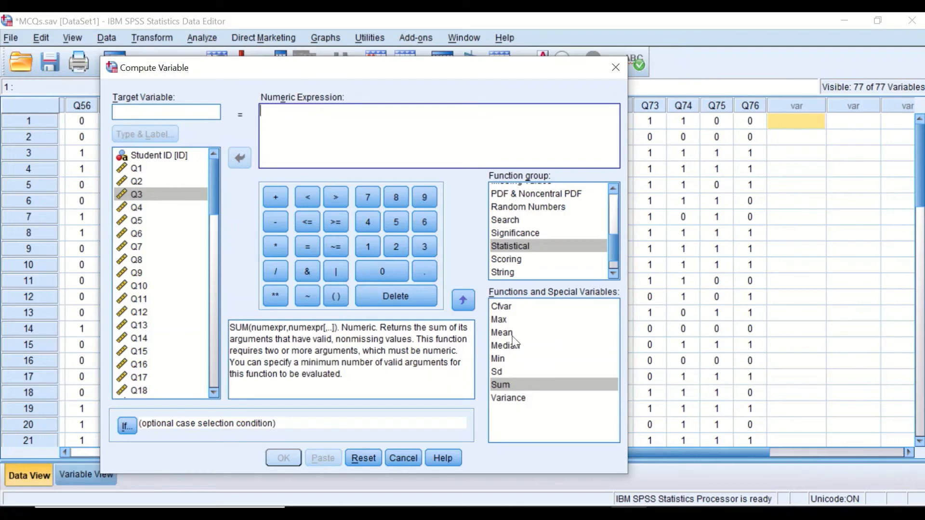
Step: Insert the MEAN function into the expression and name the target variable OverallMarks
left_click_drag(512, 333, 308, 126)
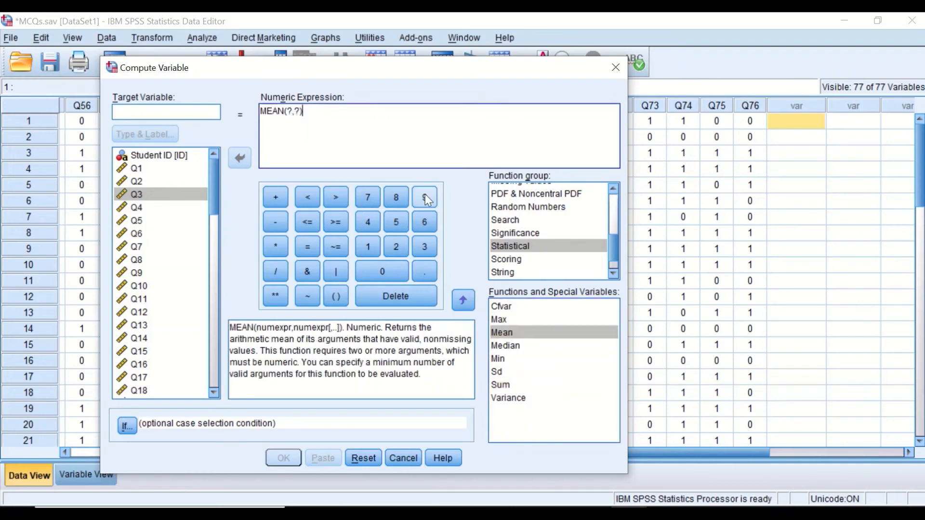
left_click(206, 112)
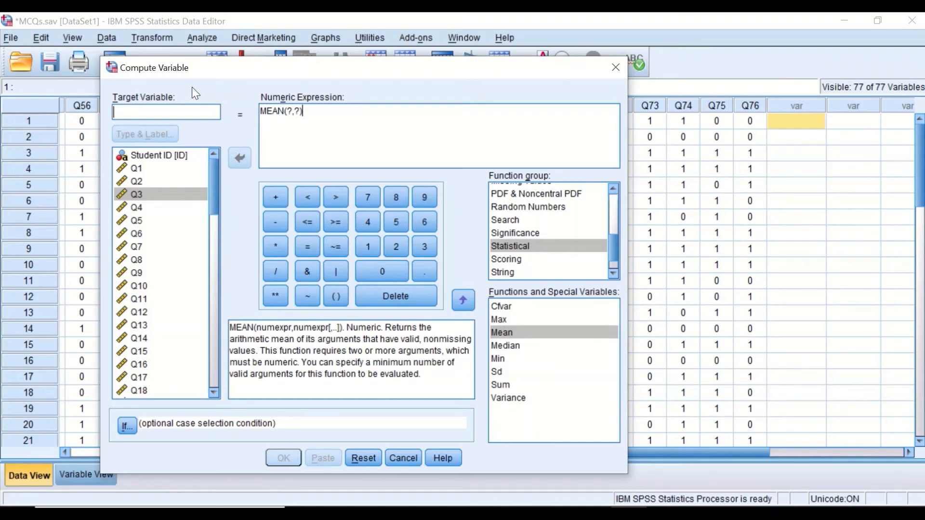
type("Overall")
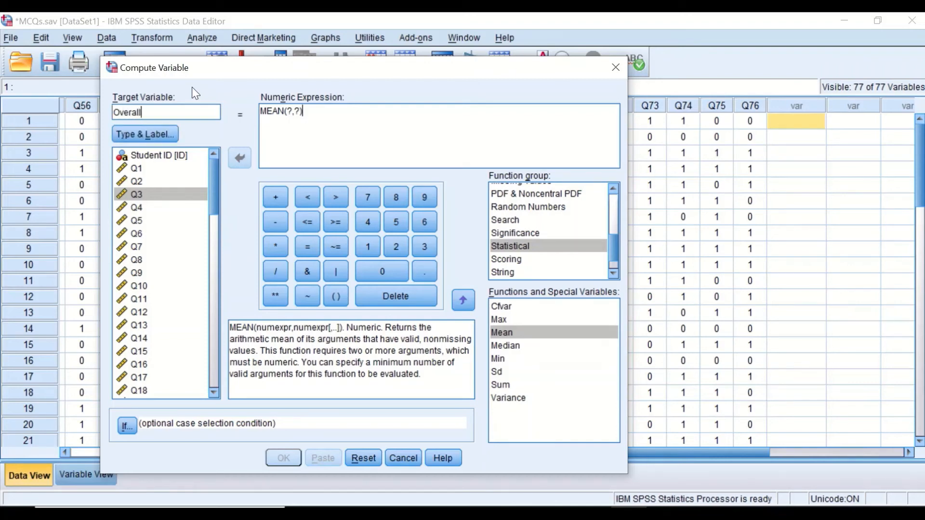
type("Marrks")
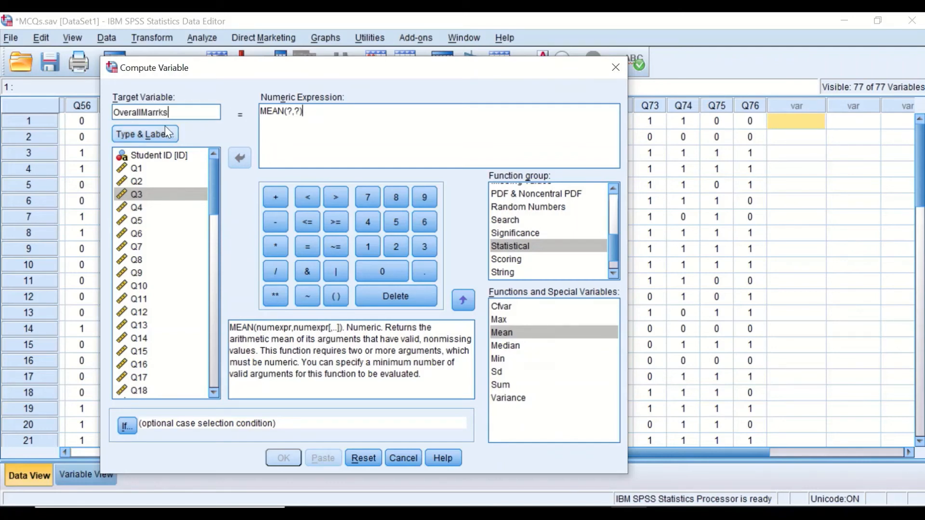
key("Left")
key("Left")
key("Left")
key("BackSpace")
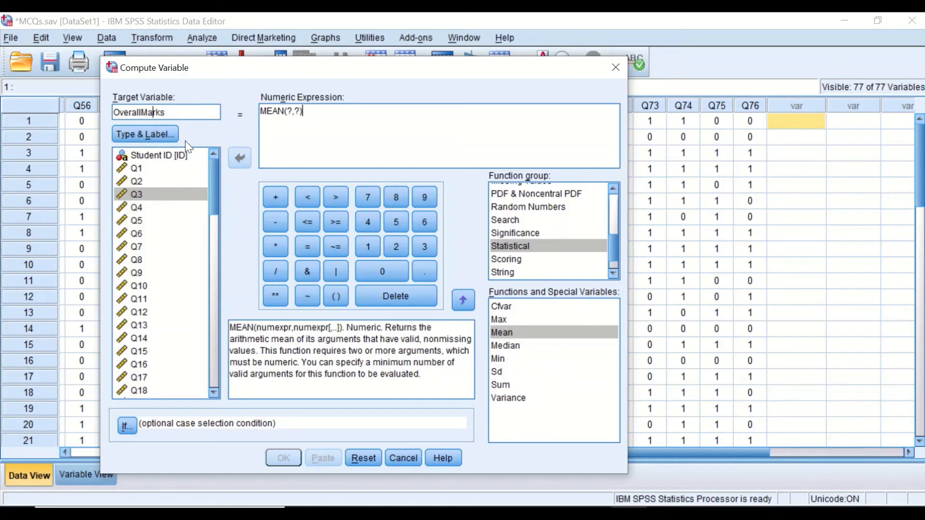
Step: Remove the placeholder arguments from MEAN, leaving empty parentheses
left_click(181, 168)
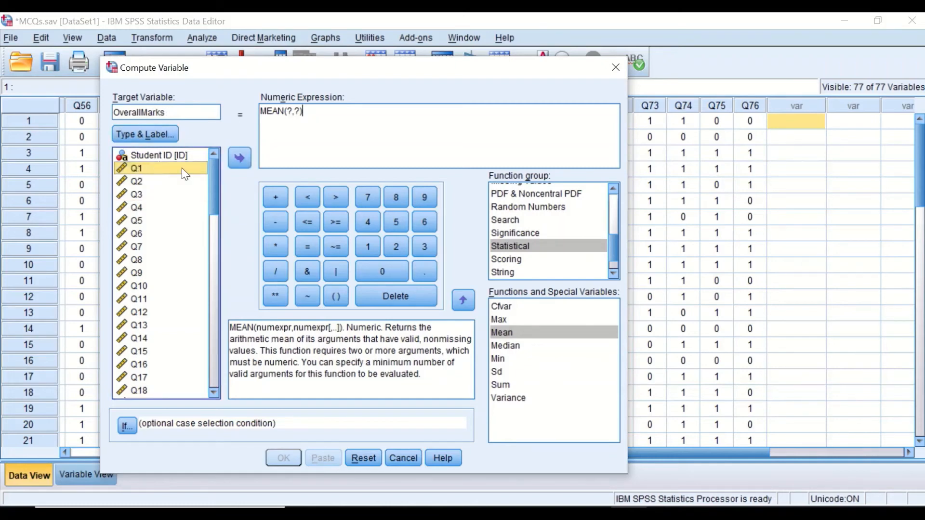
left_click(240, 160)
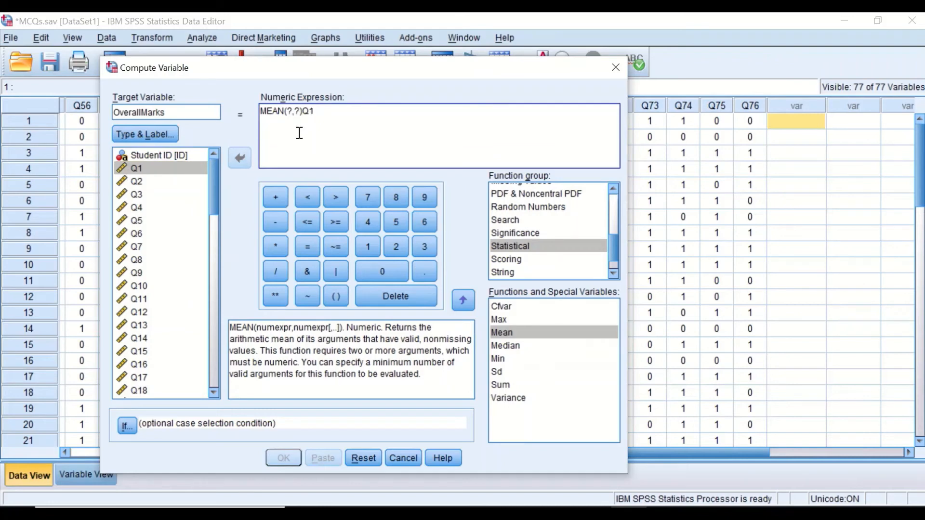
left_click_drag(303, 112, 315, 109)
key("BackSpace")
left_click_drag(286, 112, 298, 113)
key("BackSpace")
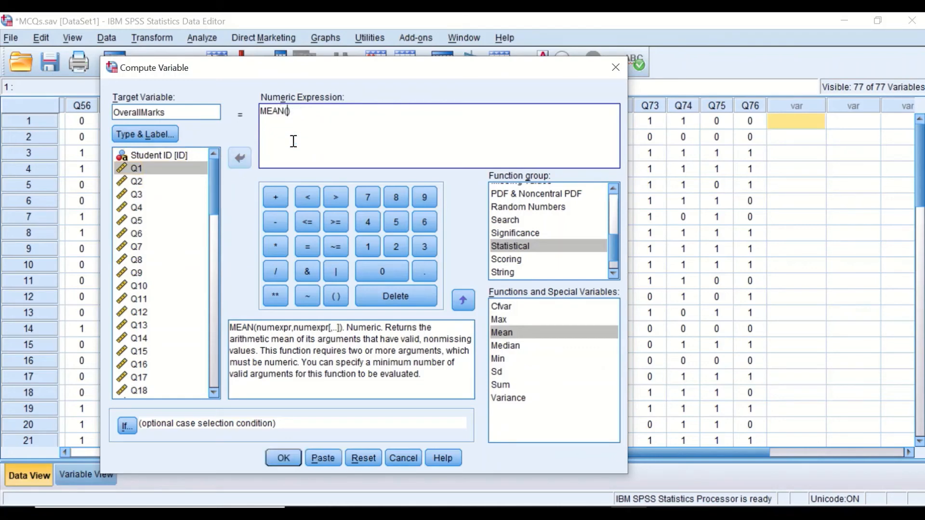
Step: Fill the MEAN function's arguments with Q1, Q2 and Q3, separated by commas
left_click(147, 169)
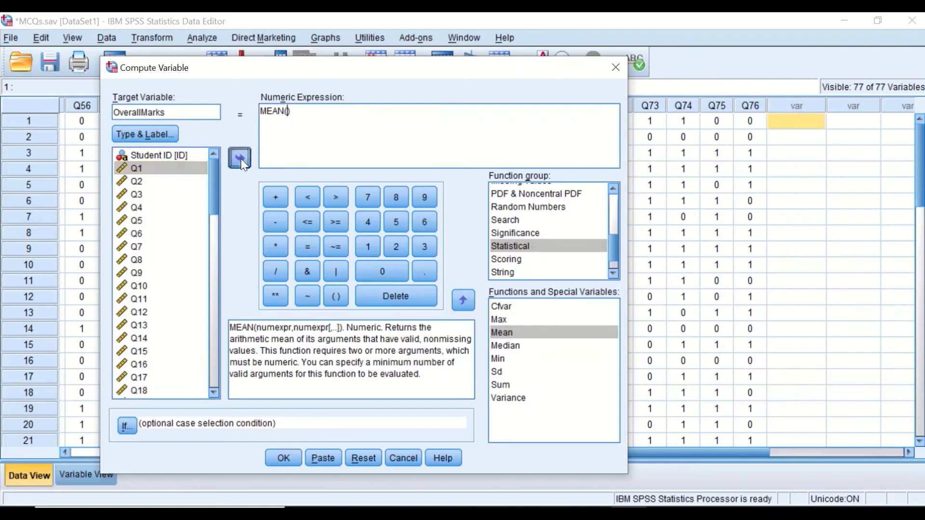
left_click(241, 159)
type(",")
left_click(154, 182)
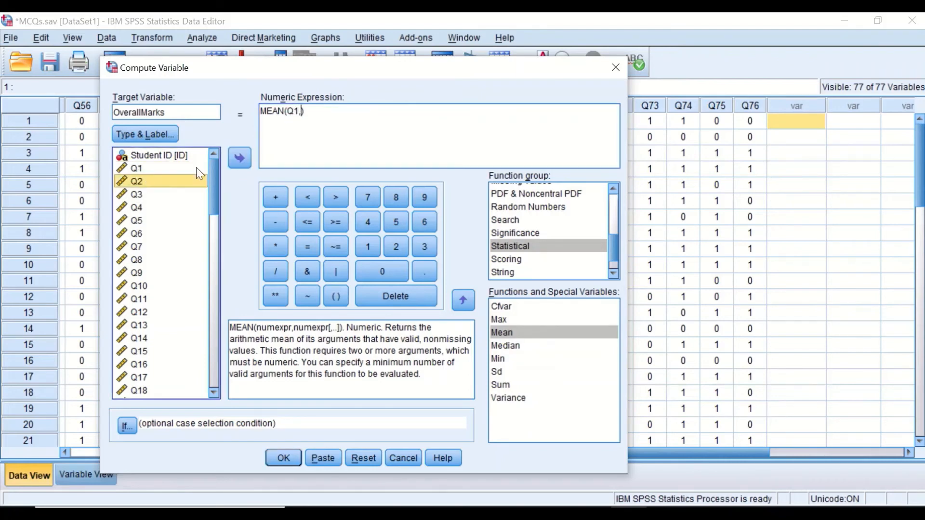
left_click(239, 158)
type(",")
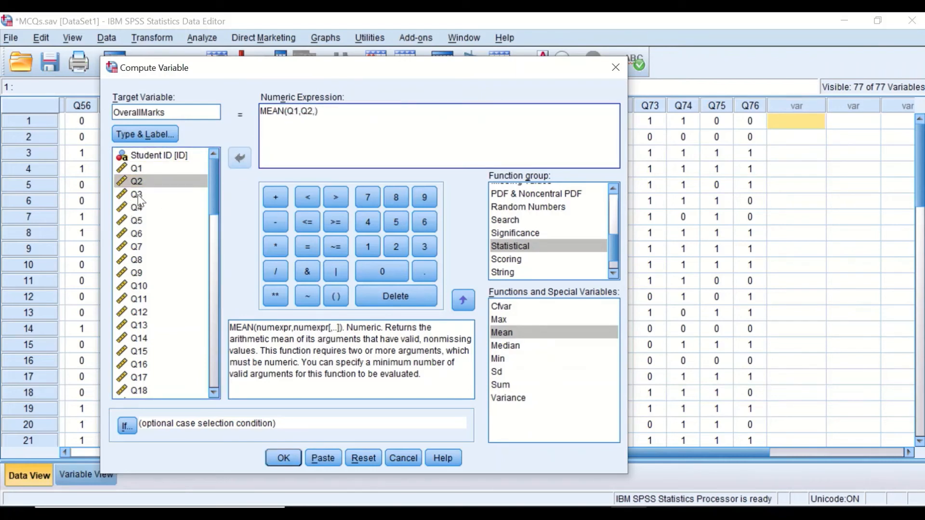
left_click(139, 195)
left_click(241, 159)
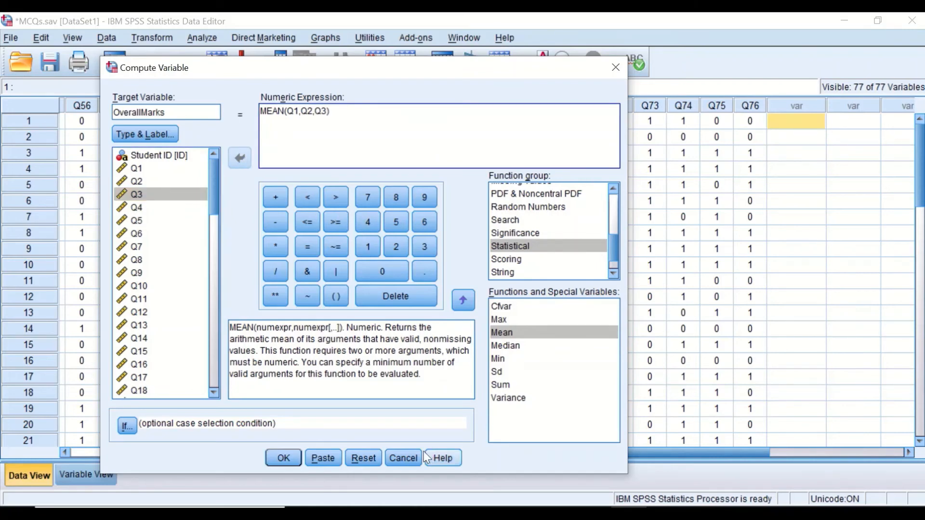
Step: Switch to Word and copy the comma-separated list Q1,Q2,…,Q76 from the document
left_click(483, 514)
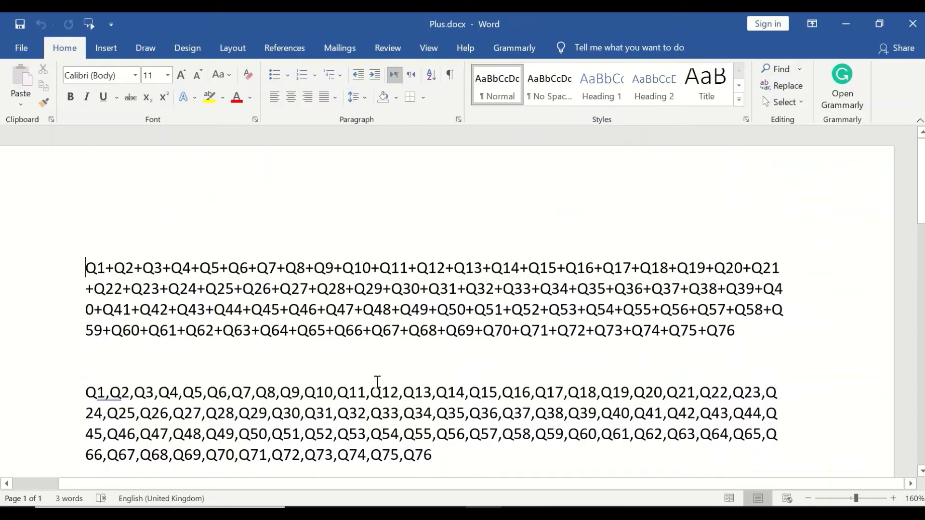
scroll(356, 356, "down", 2)
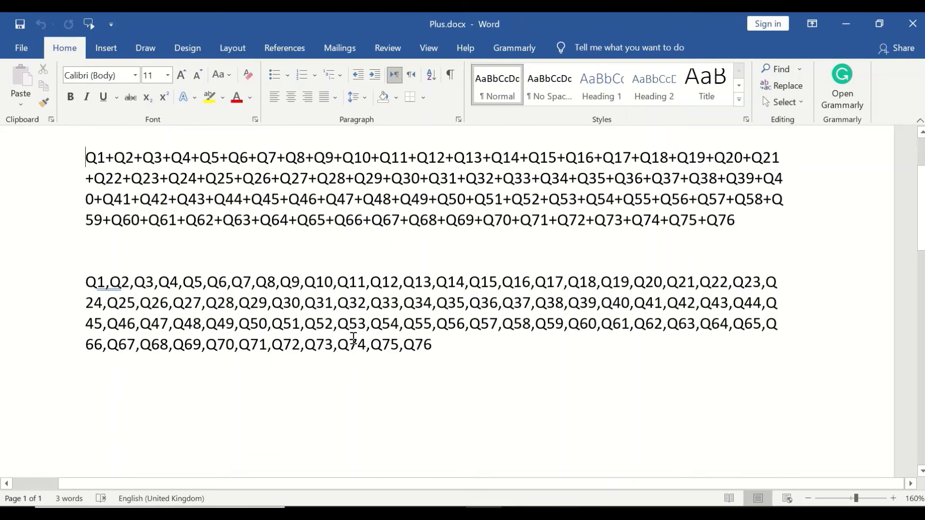
scroll(352, 342, "up", 1)
left_click_drag(441, 402, 86, 337)
key("ctrl+c")
right_click(126, 343)
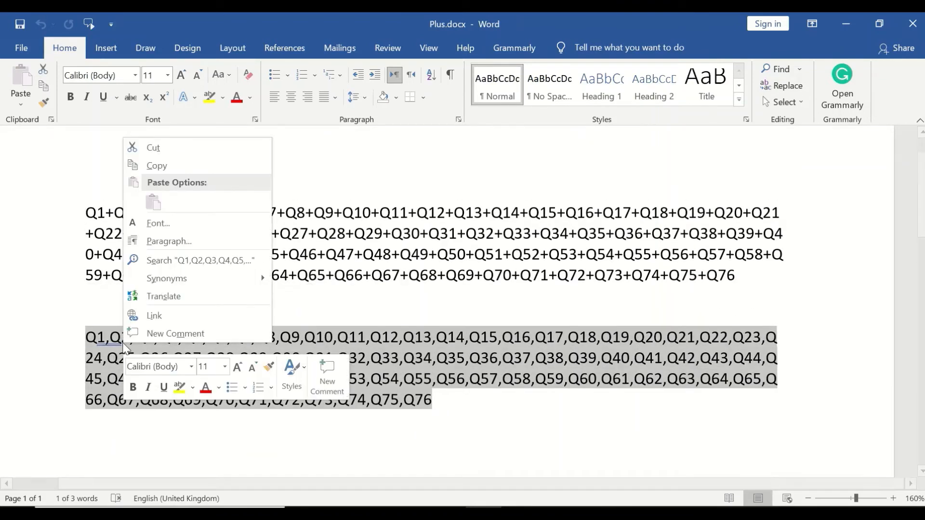
left_click(158, 165)
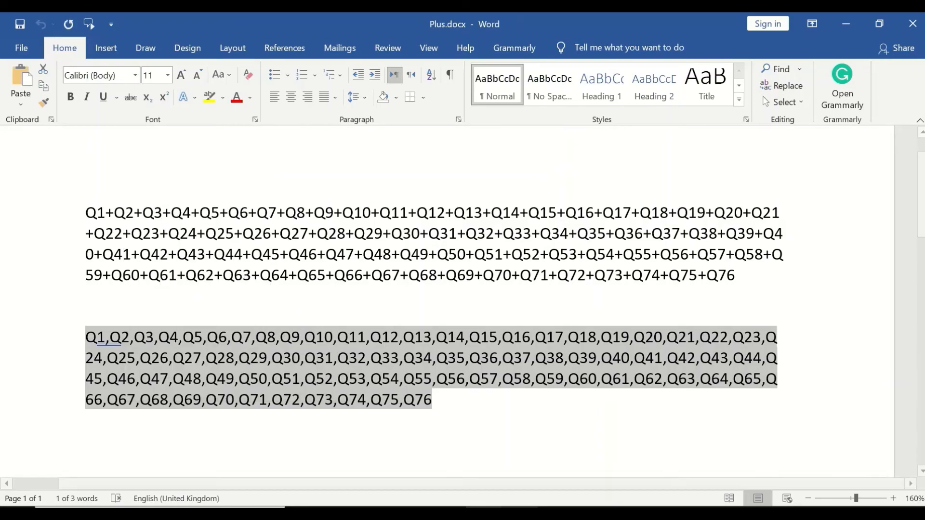
Step: Back in Compute Variable, replace the MEAN arguments with the pasted list Q1 to Q76
left_click(630, 514)
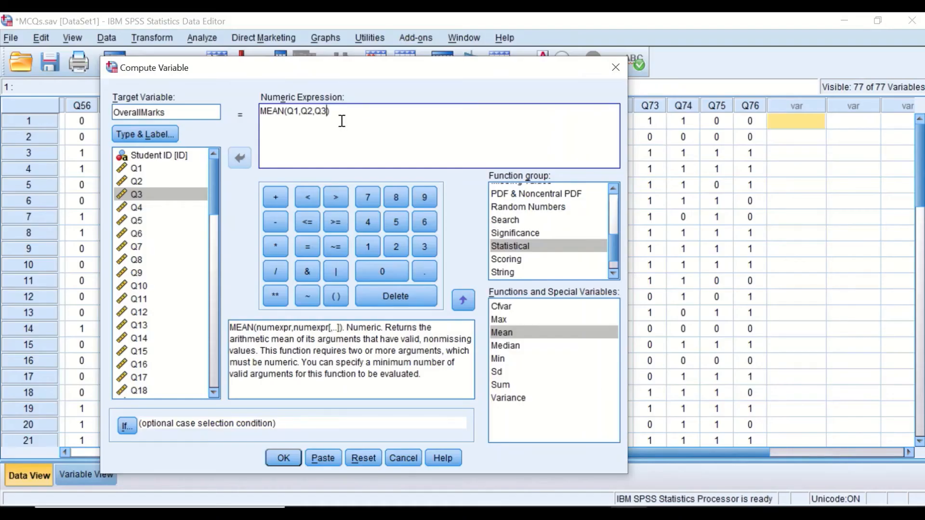
left_click_drag(331, 112, 291, 113)
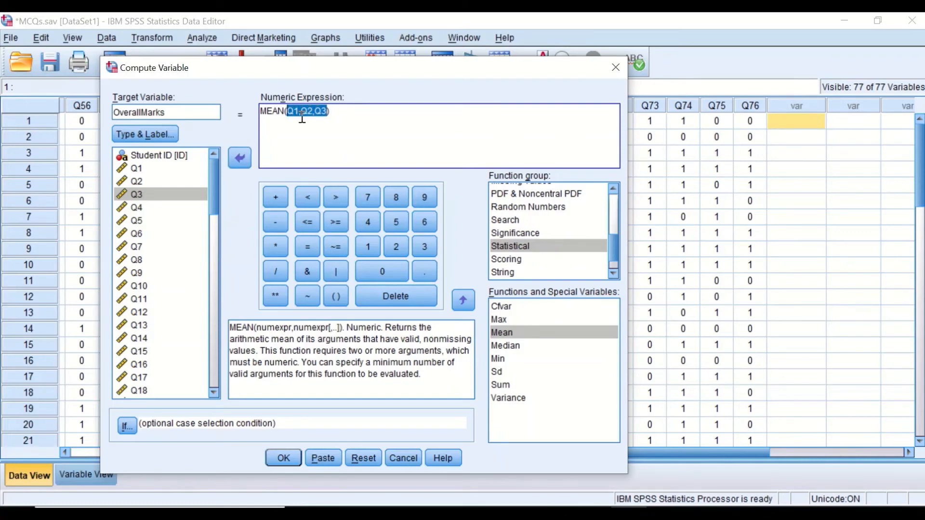
right_click(302, 117)
left_click(320, 201)
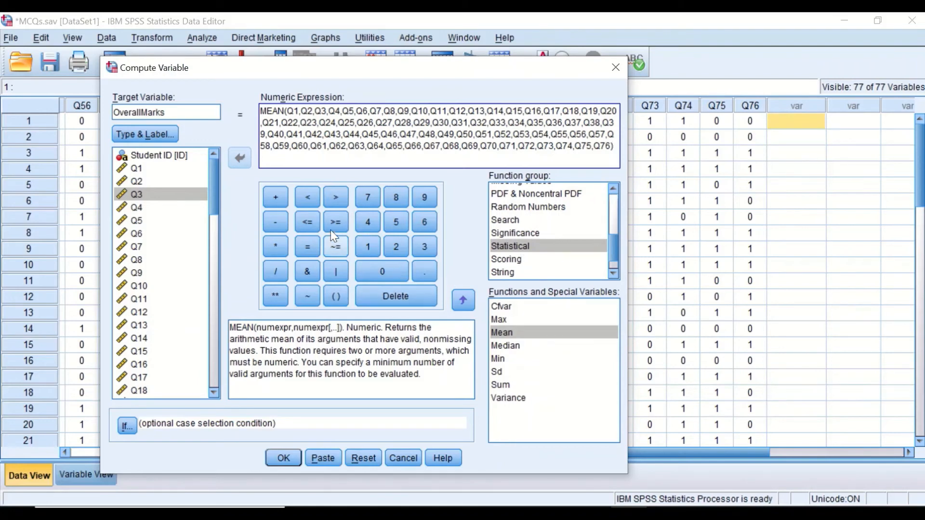
Step: Multiply the MEAN expression by 100, run the computation, and maximize the Data Editor
left_click(271, 244)
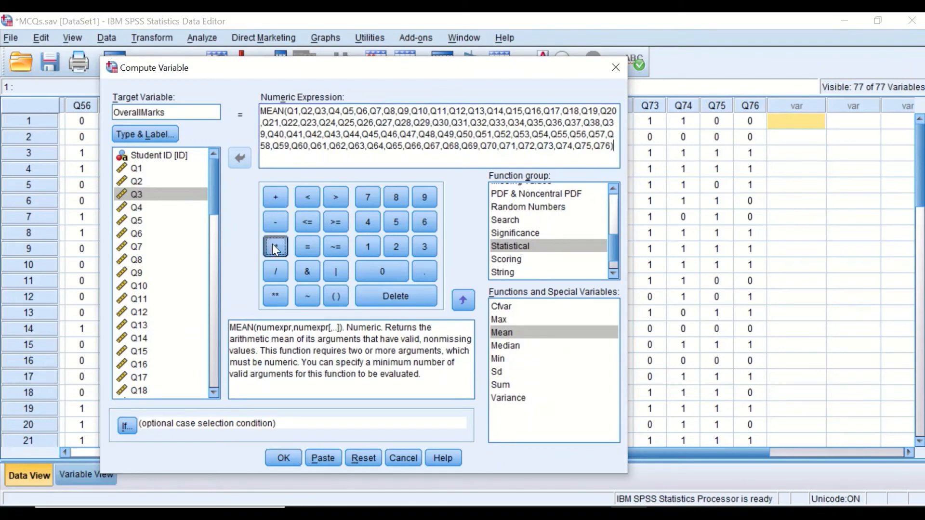
left_click(364, 245)
left_click(377, 270)
left_click(376, 271)
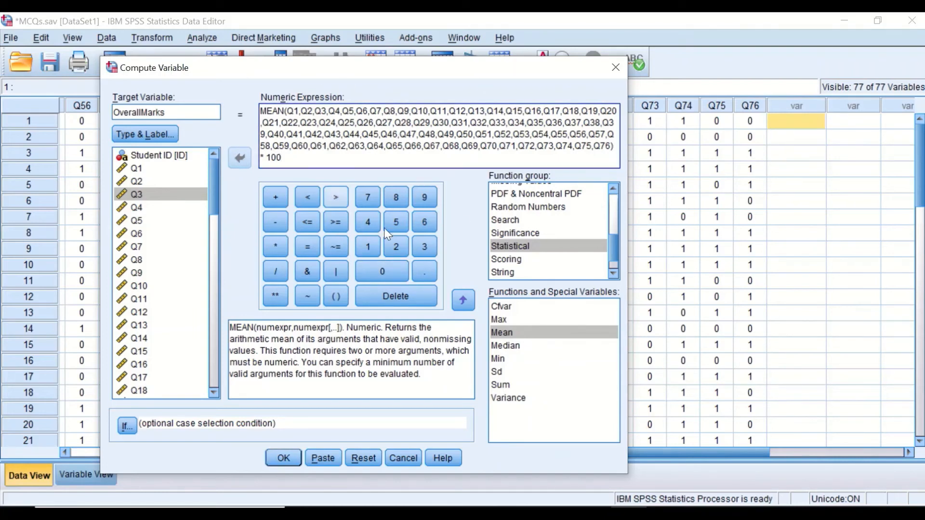
left_click(283, 458)
left_click(844, 23)
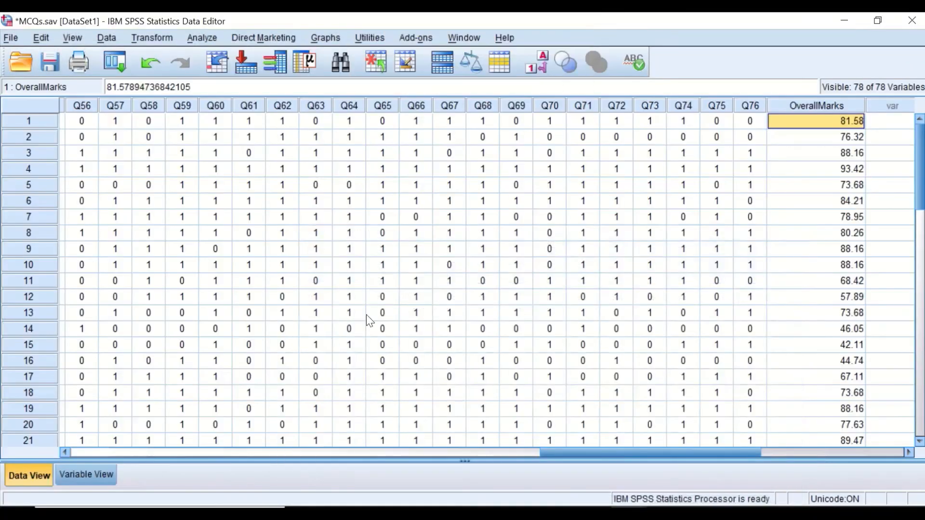
Step: Narrow the OverallMarks column in the data grid
left_click_drag(711, 458, 803, 458)
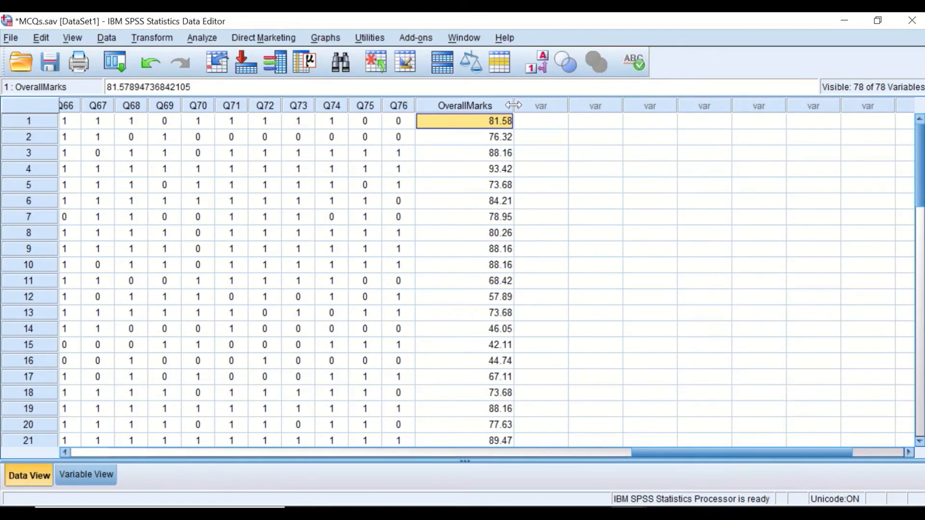
left_click_drag(514, 105, 488, 106)
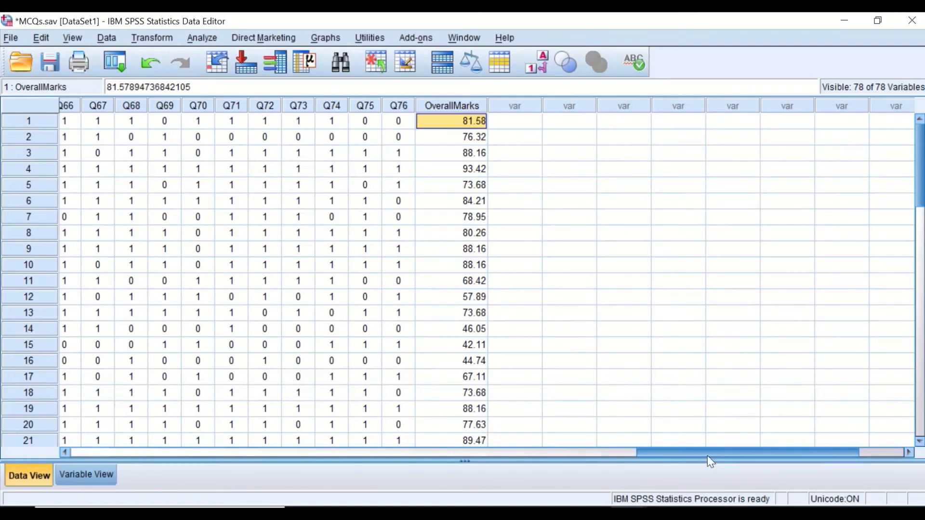
Step: Scroll across the data grid to review the item columns and the OverallMarks values
left_click_drag(707, 456, 544, 456)
scroll(446, 424, "left", 15)
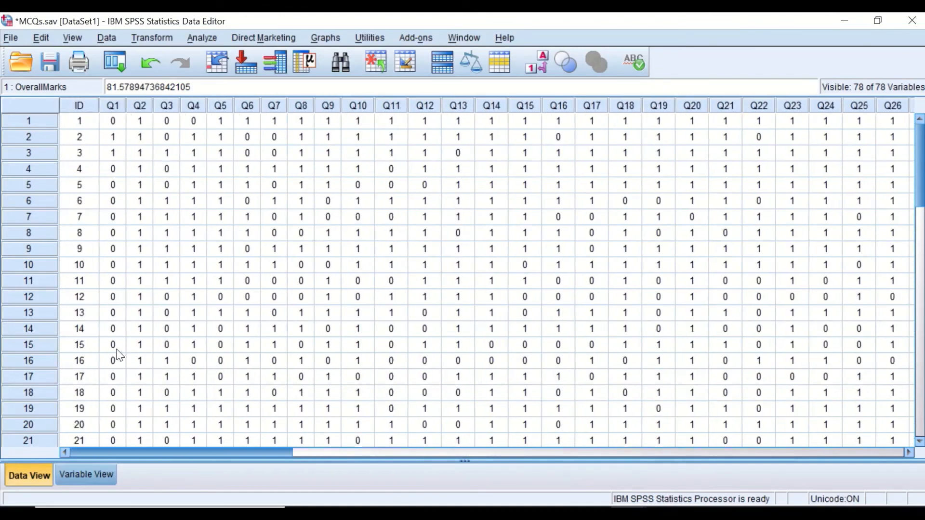
scroll(118, 356, "right", 16)
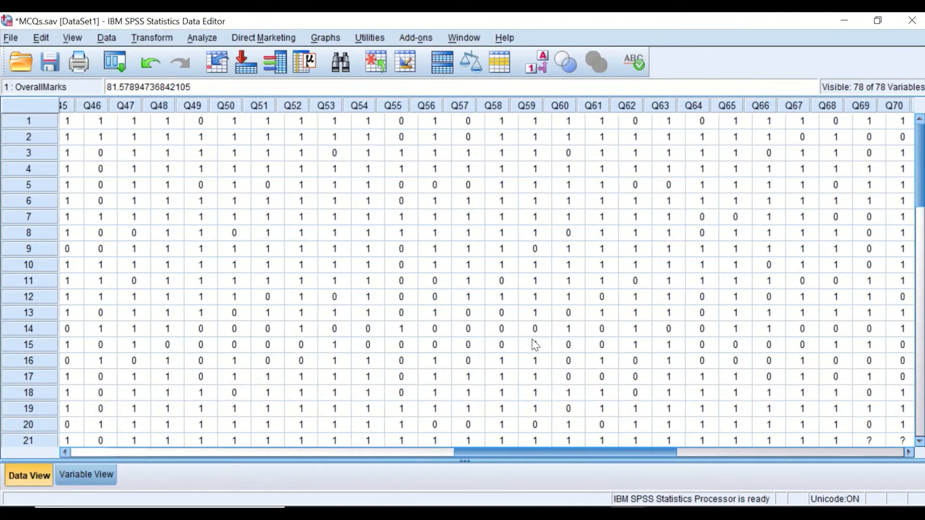
scroll(583, 346, "right", 3)
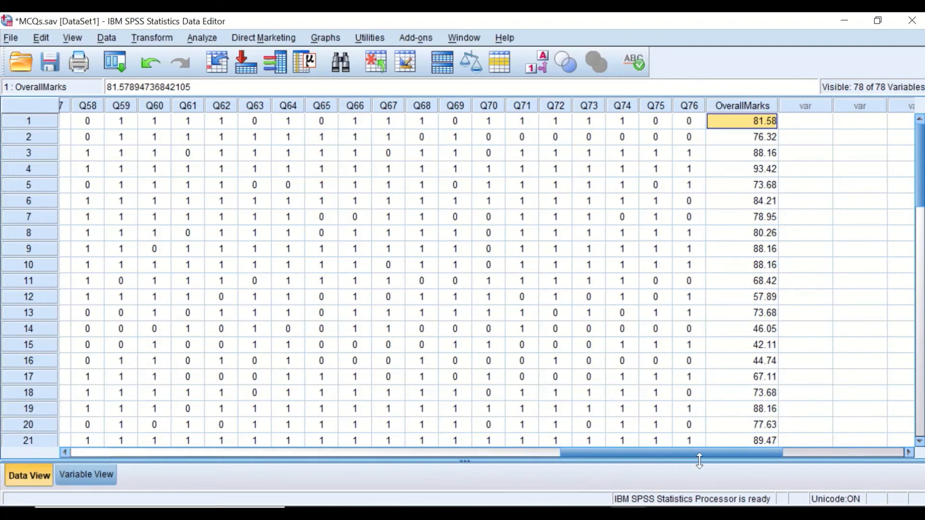
left_click_drag(704, 455, 186, 424)
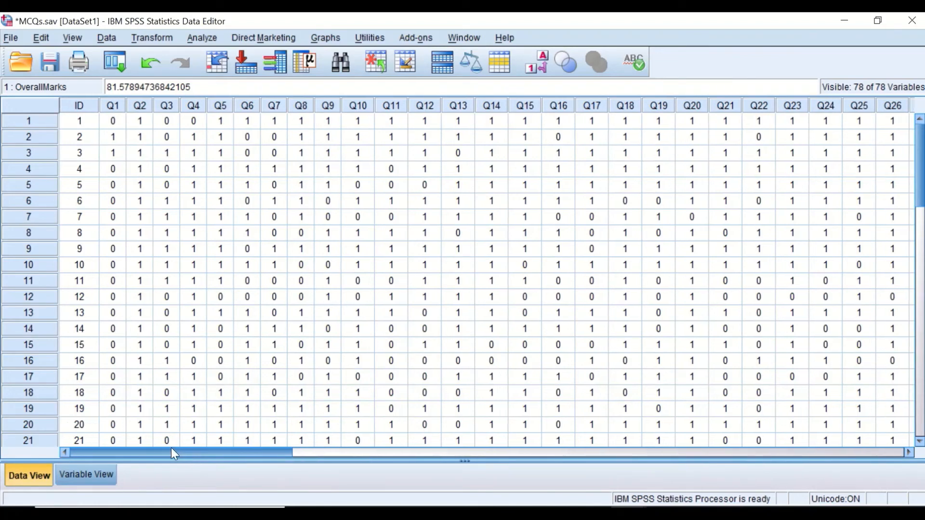
left_click_drag(153, 448, 677, 430)
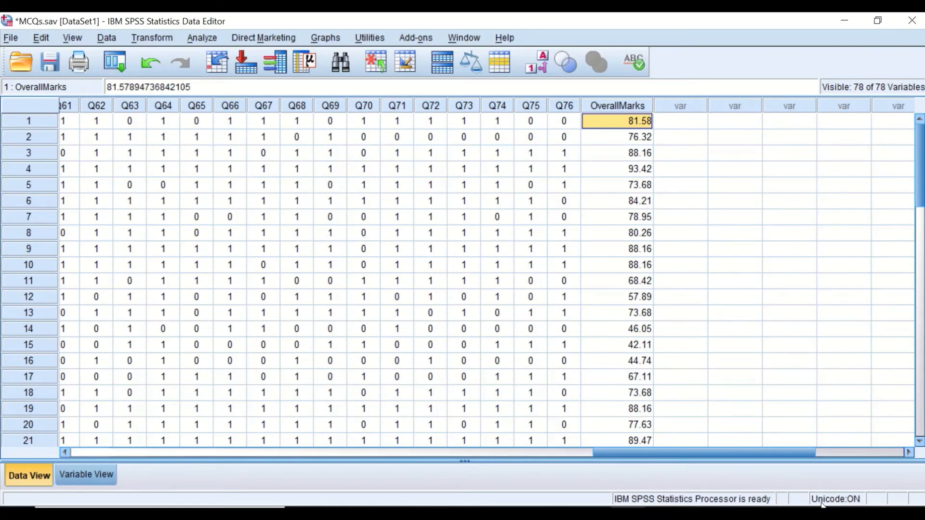
left_click_drag(773, 450, 643, 374)
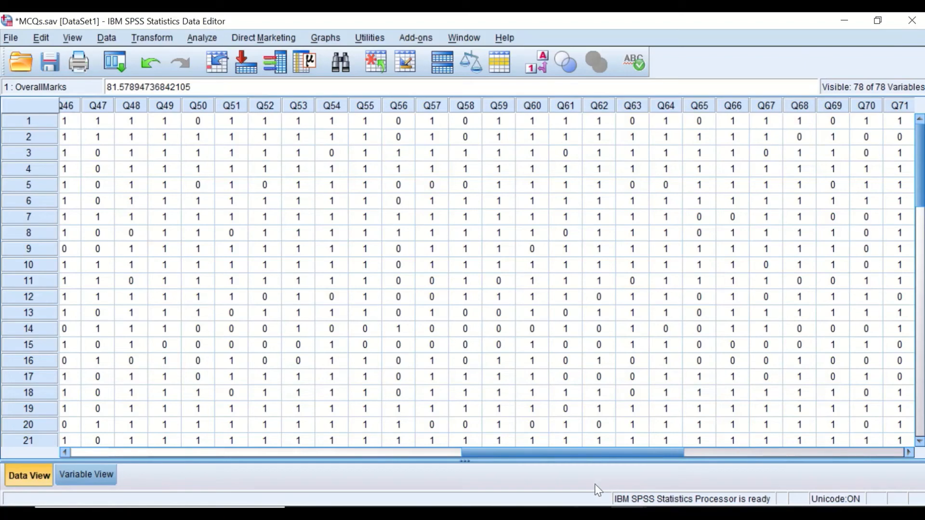
left_click_drag(597, 452, 142, 415)
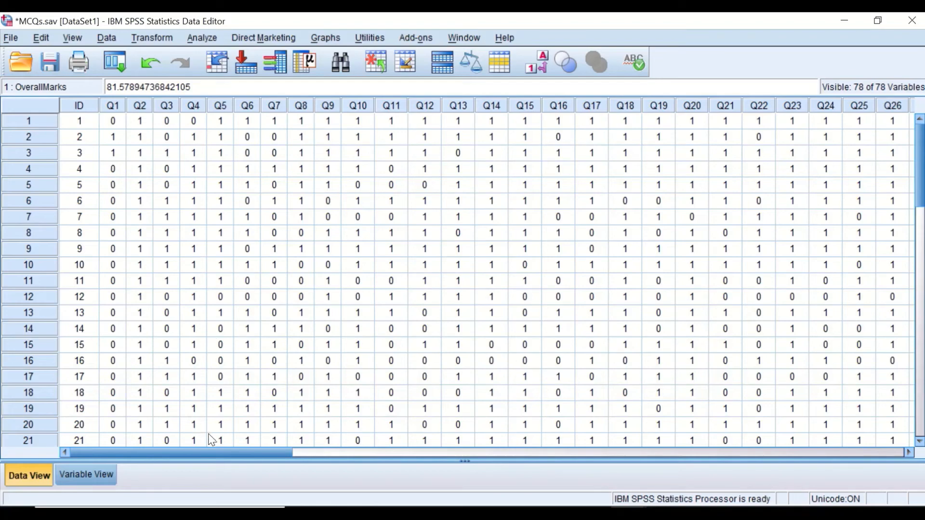
left_click_drag(212, 452, 762, 453)
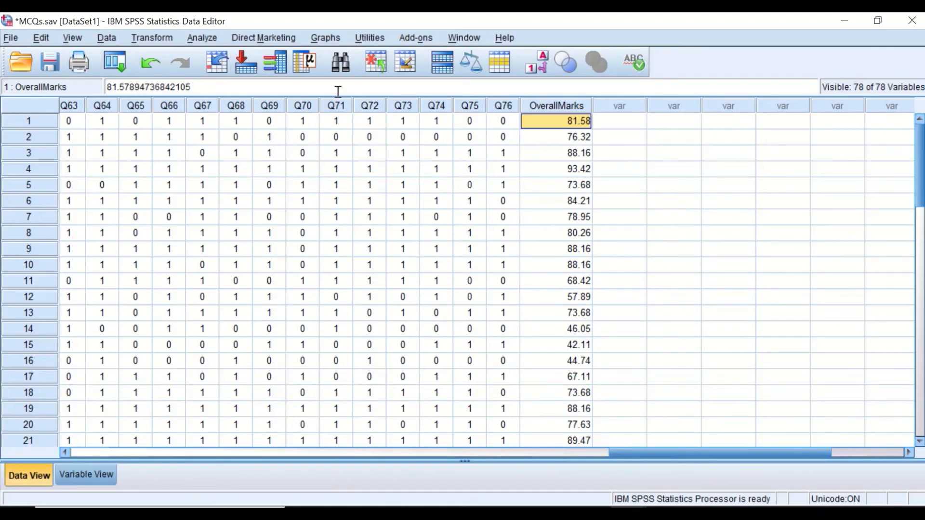
Step: Open Bivariate Correlations, reset it, and move all items Q1–Q76 plus OverallMarks into the Variables list
left_click(203, 38)
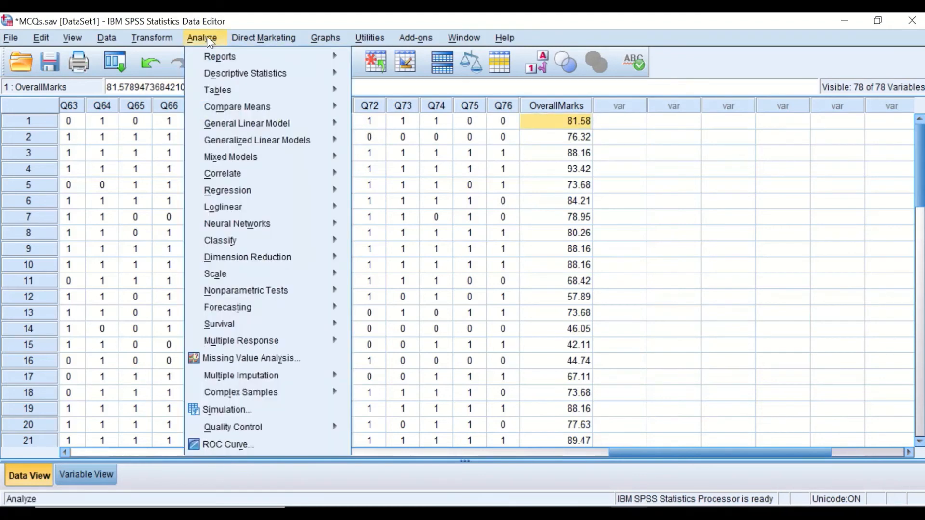
mouse_move(238, 176)
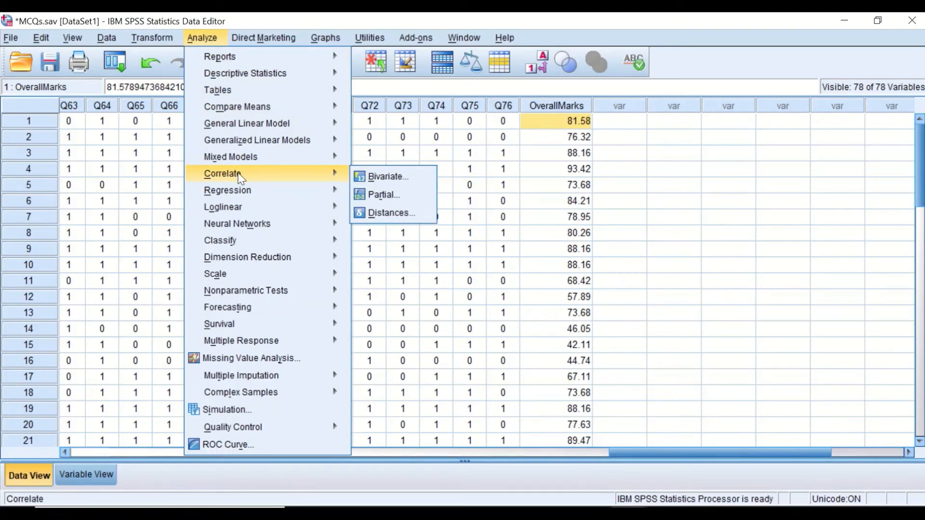
left_click(383, 178)
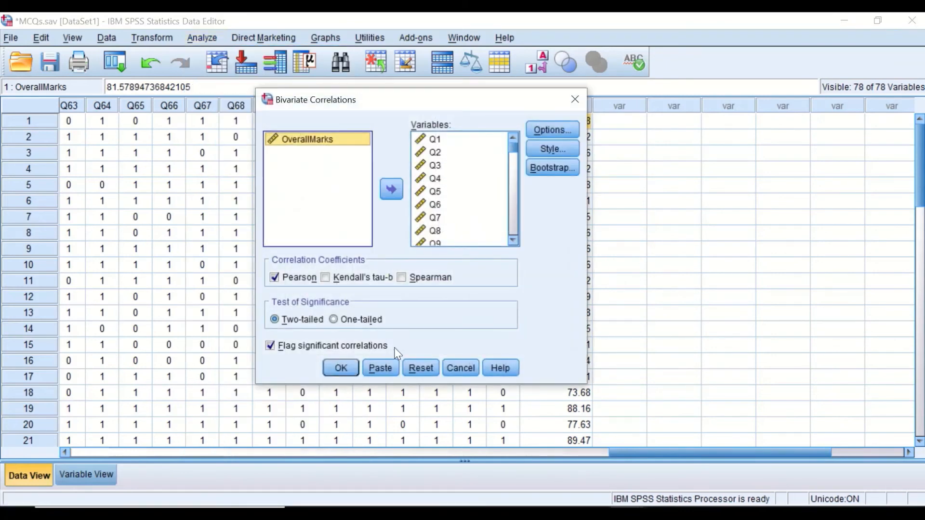
left_click(421, 368)
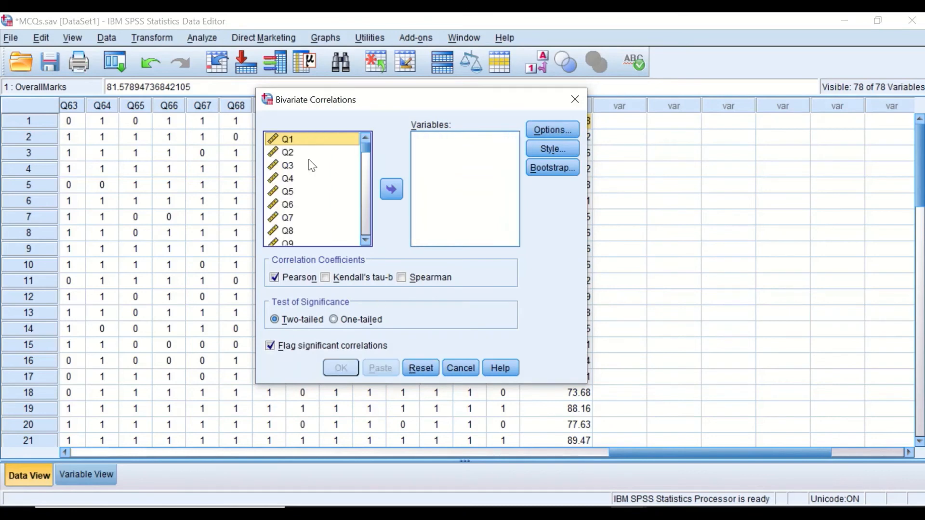
left_click_drag(364, 156, 365, 249)
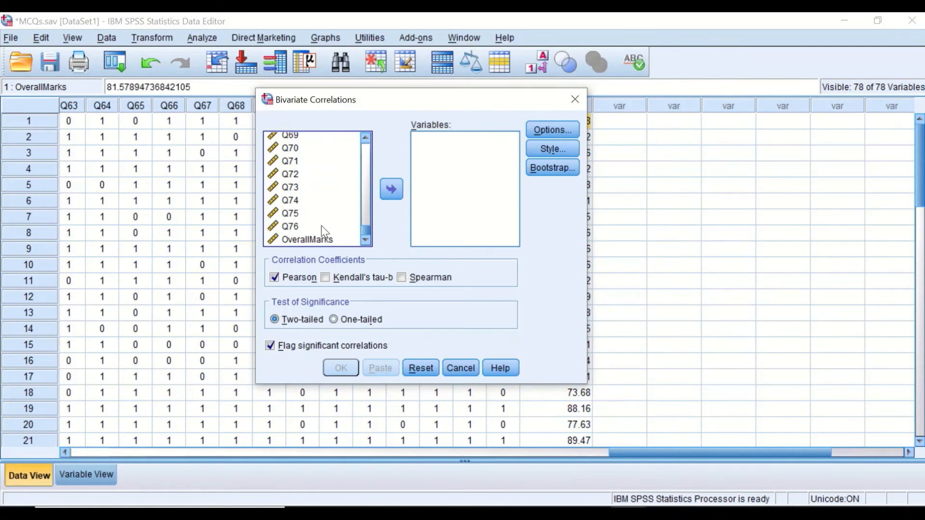
left_click(294, 216)
key("ctrl+a")
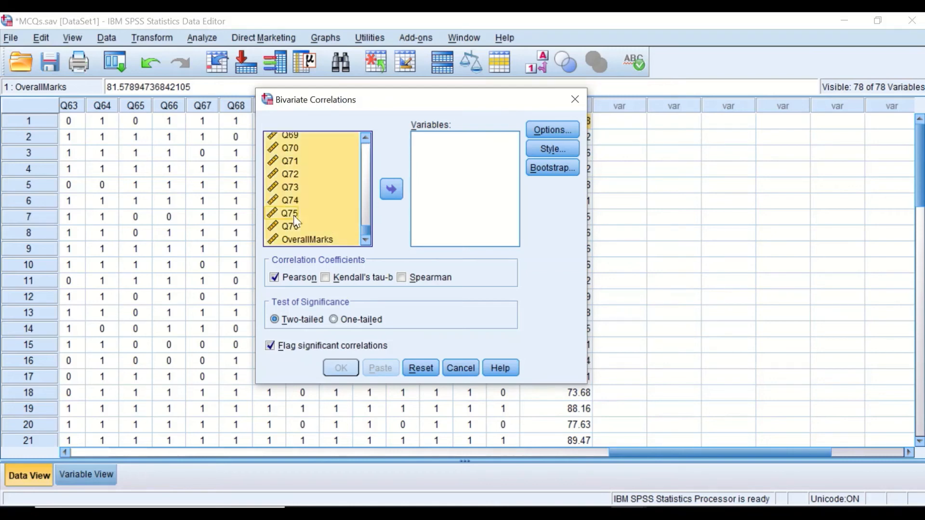
left_click(393, 193)
left_click(391, 190)
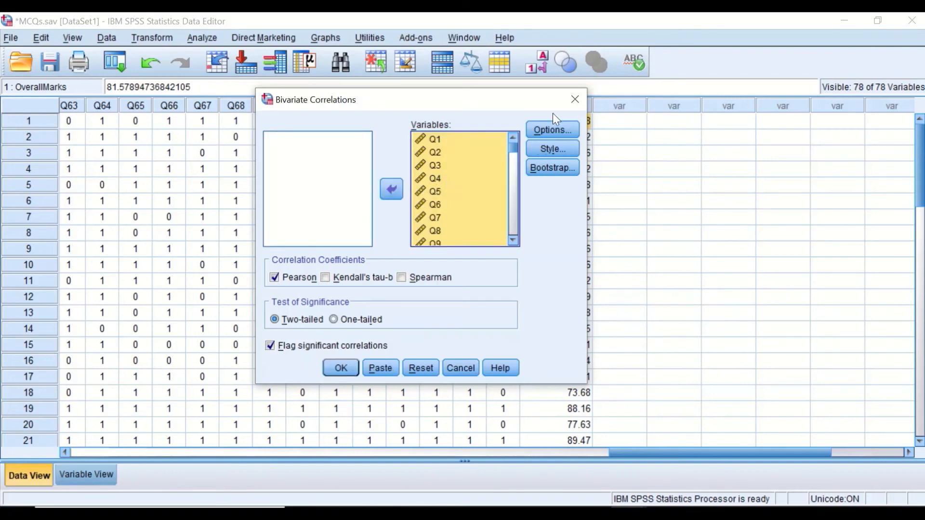
left_click(551, 130)
left_click(560, 184)
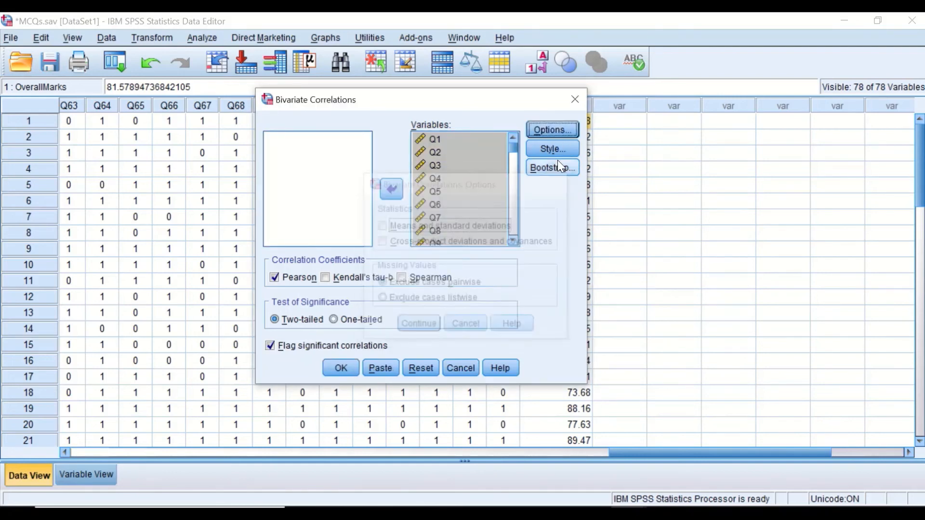
left_click(553, 149)
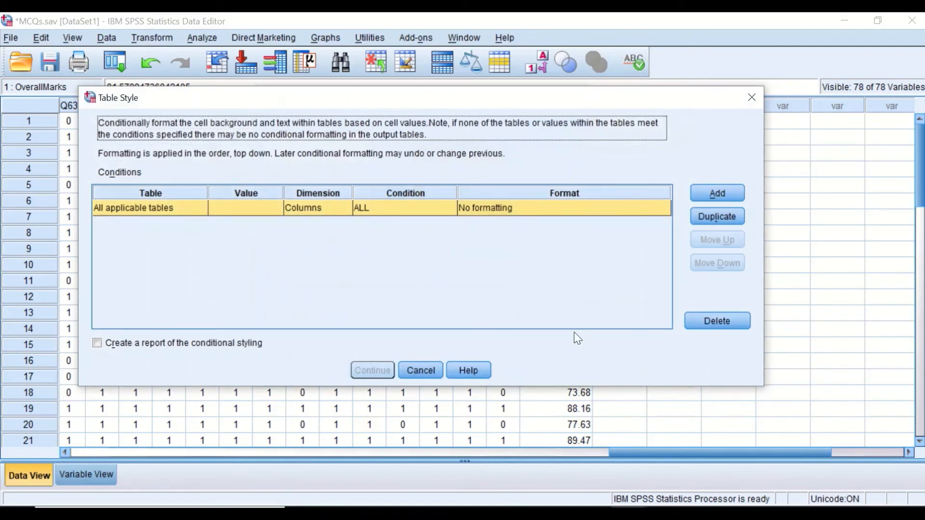
left_click(419, 367)
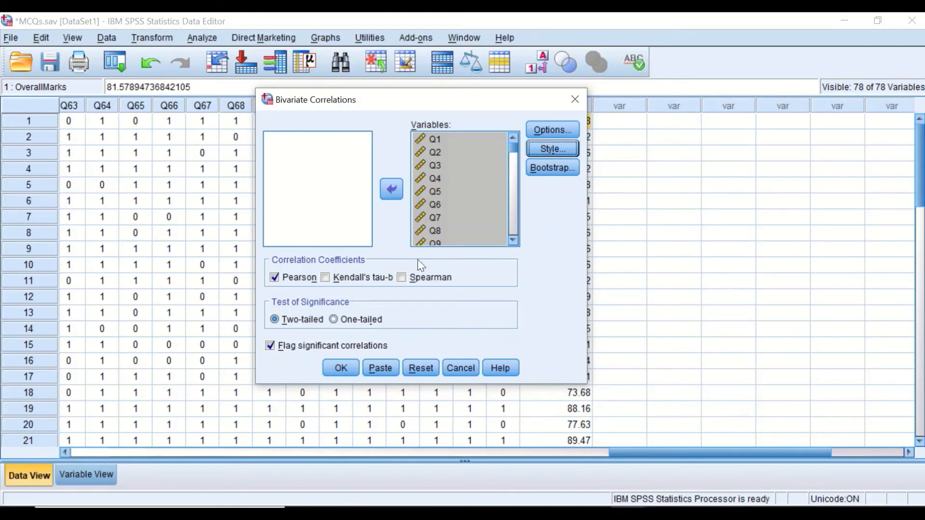
Step: Run the Pearson correlations and scroll through the correlation table output
left_click(340, 370)
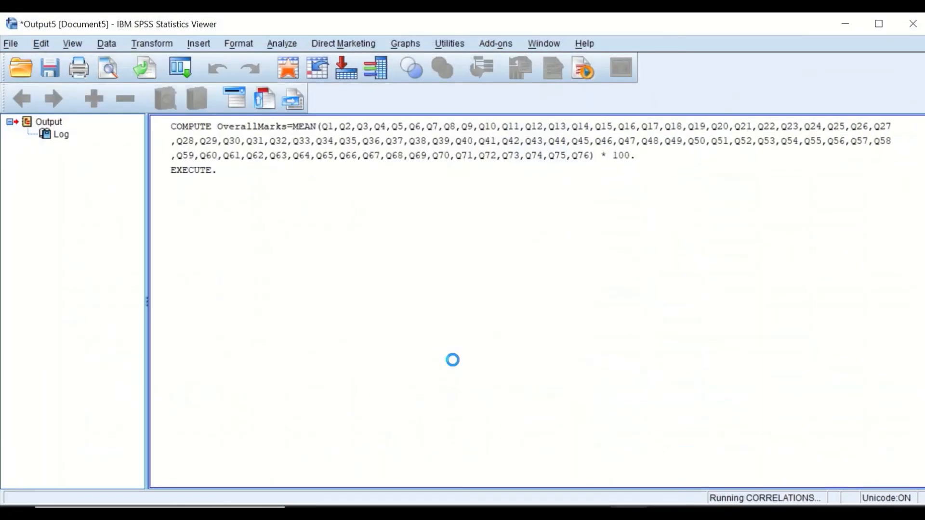
scroll(721, 377, "up", 20)
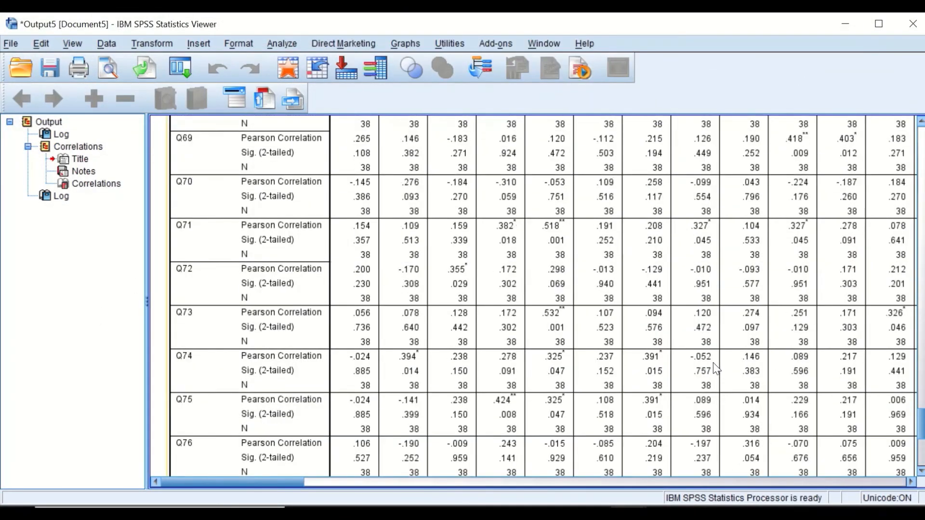
Step: Scroll through the correlation table rows from Q1 down to the OverallMarks row
scroll(710, 359, "up", 20)
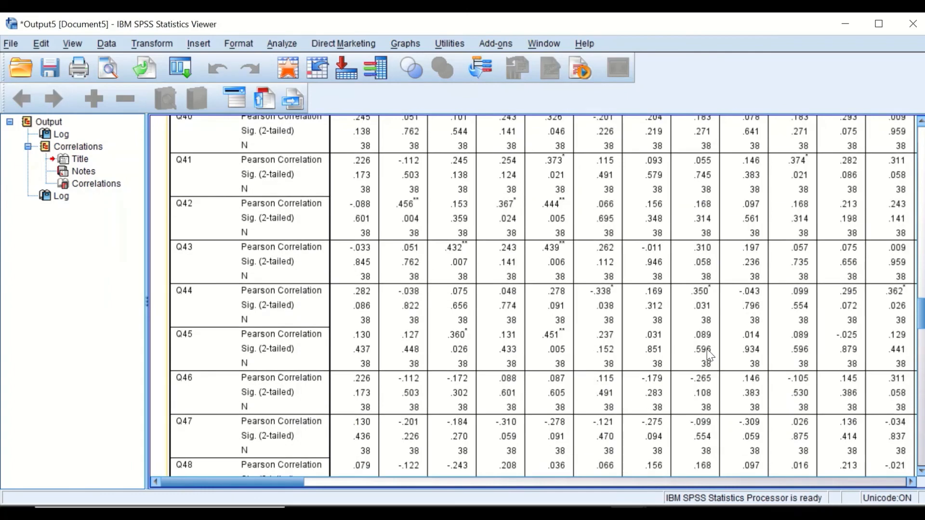
scroll(701, 347, "up", 12)
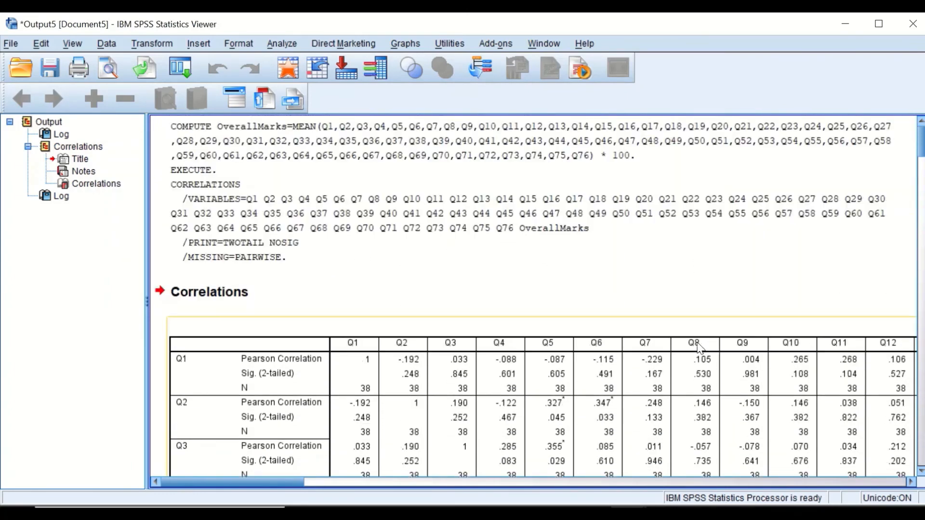
scroll(641, 340, "down", 4)
scroll(639, 339, "up", 4)
scroll(496, 306, "up", 2)
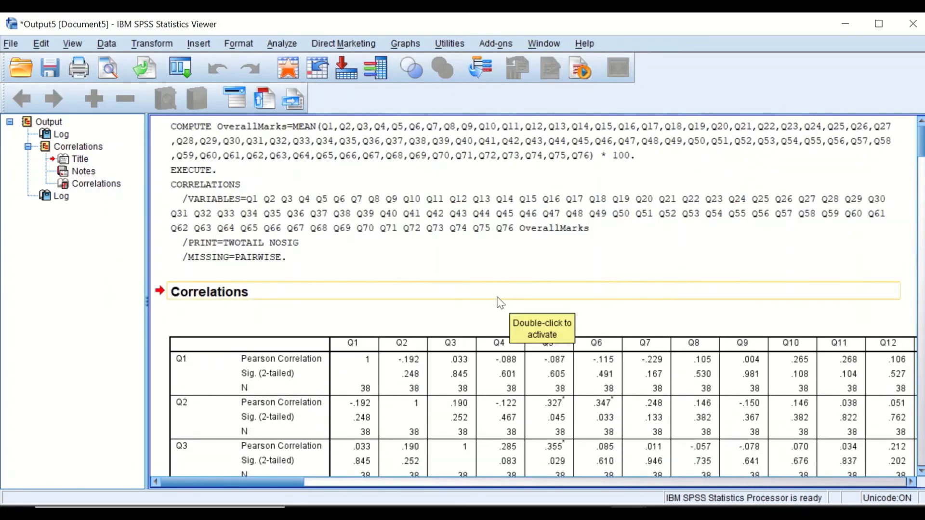
scroll(346, 322, "down", 10)
scroll(346, 322, "down", 12)
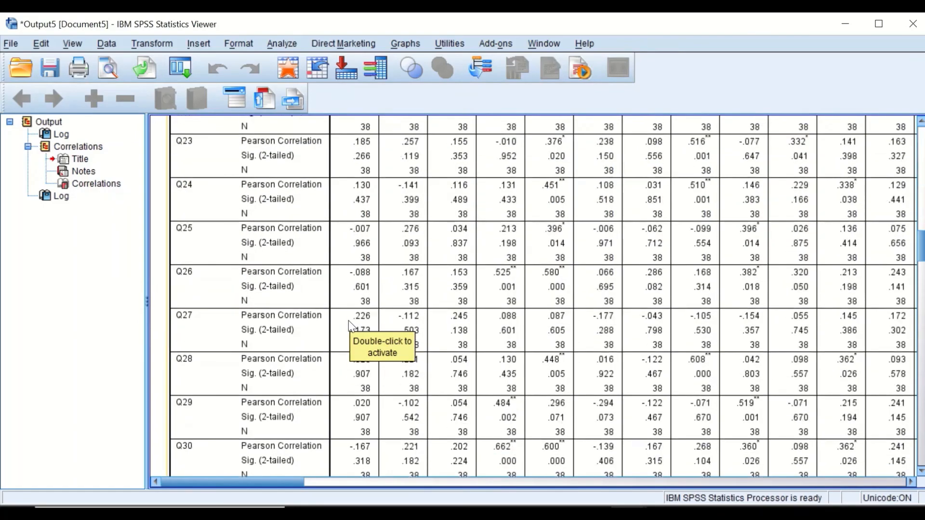
scroll(348, 320, "up", 15)
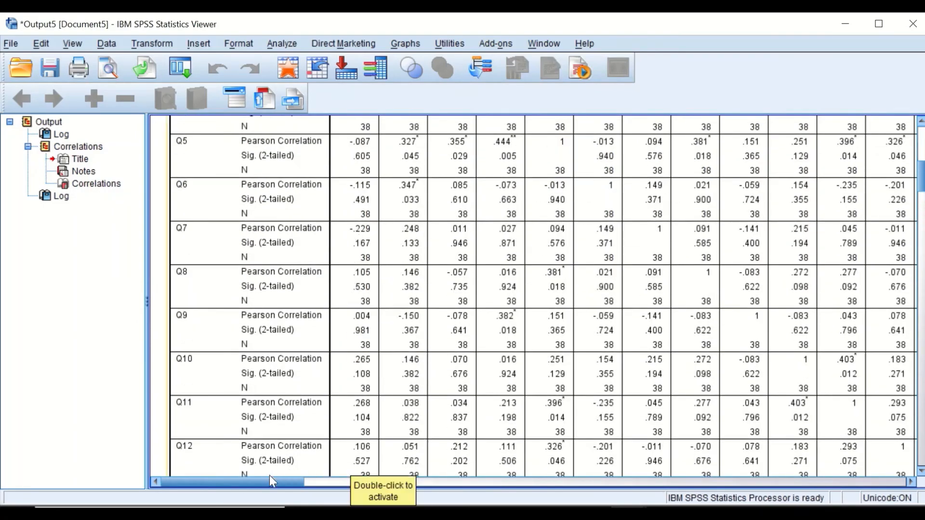
left_click_drag(289, 482, 910, 479)
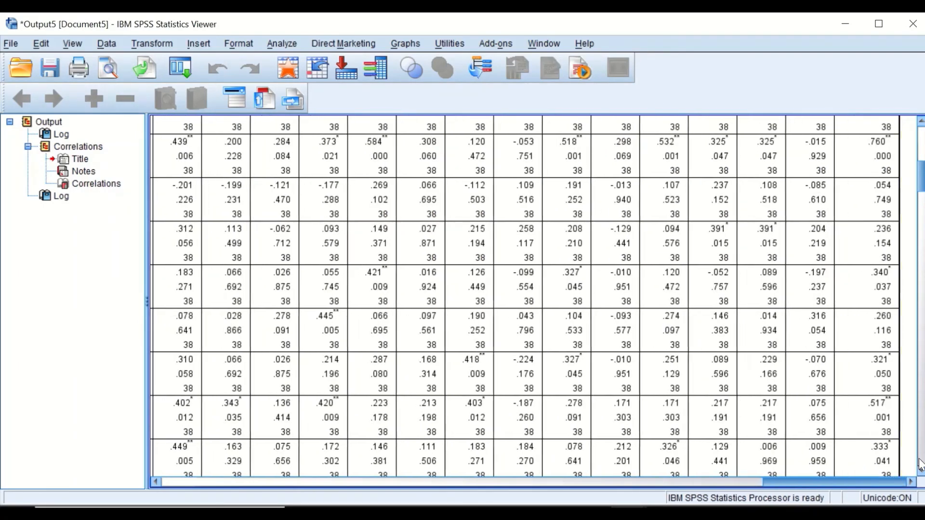
left_click_drag(814, 481, 207, 476)
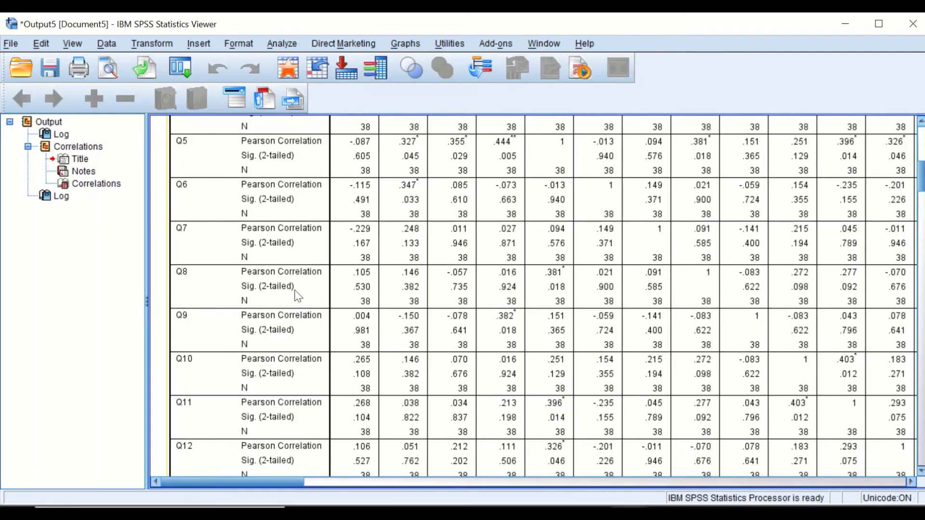
scroll(334, 279, "down", 20)
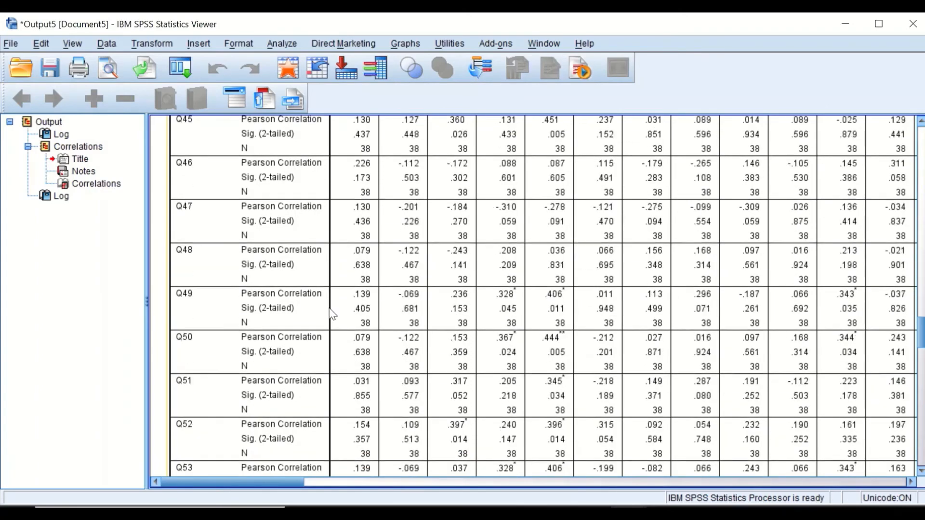
scroll(332, 314, "down", 20)
scroll(327, 323, "up", 5)
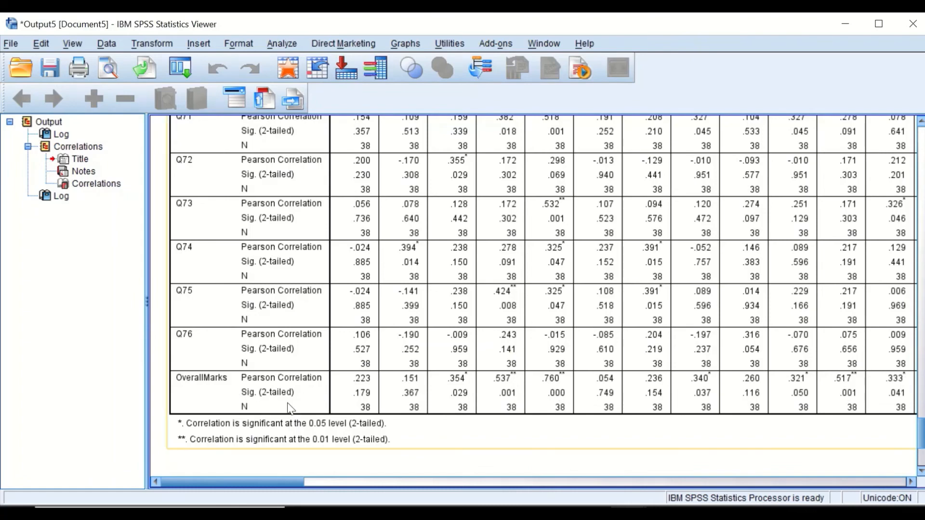
Step: Scroll across the correlation table to the OverallMarks column and review its correlations with each item
left_click_drag(260, 482, 906, 485)
left_click_drag(921, 434, 921, 139)
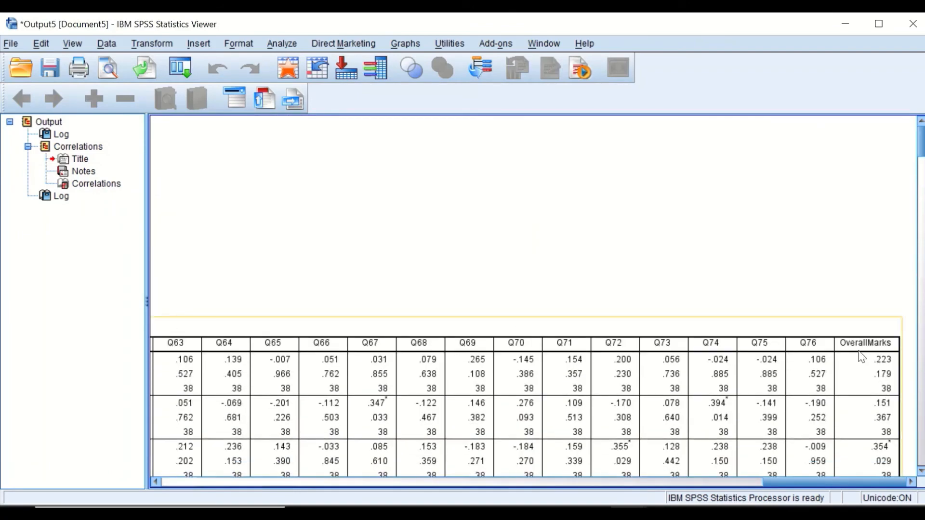
scroll(860, 351, "down", 3)
scroll(863, 332, "down", 5)
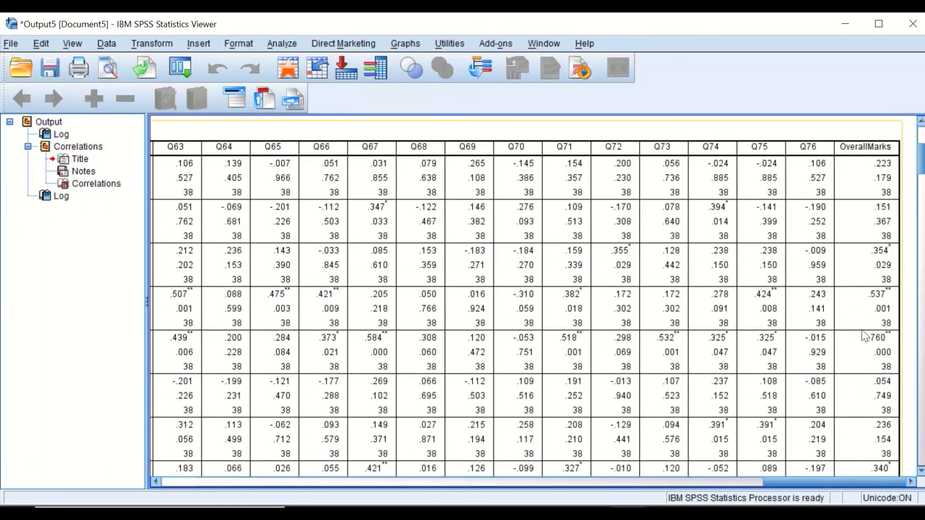
scroll(865, 336, "down", 3)
left_click_drag(880, 485, 209, 489)
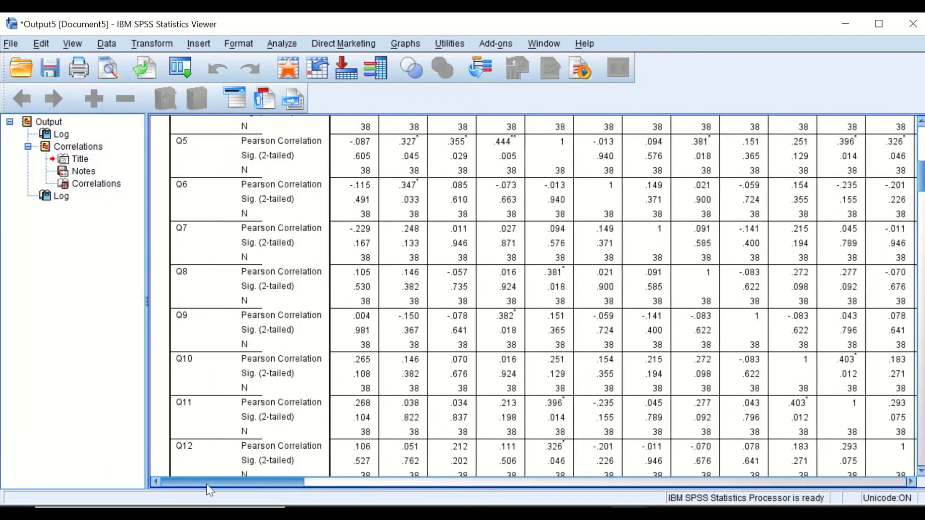
scroll(321, 448, "down", 20)
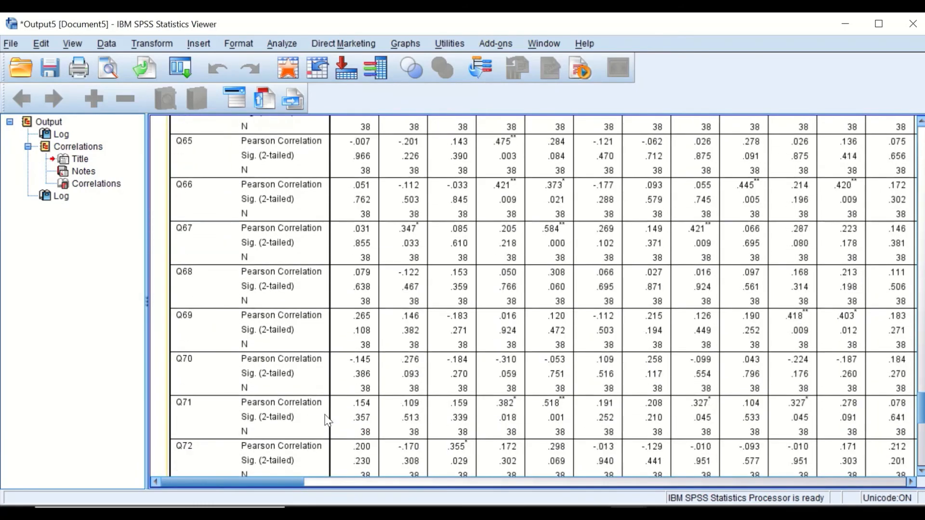
scroll(327, 419, "down", 6)
scroll(337, 421, "up", 2)
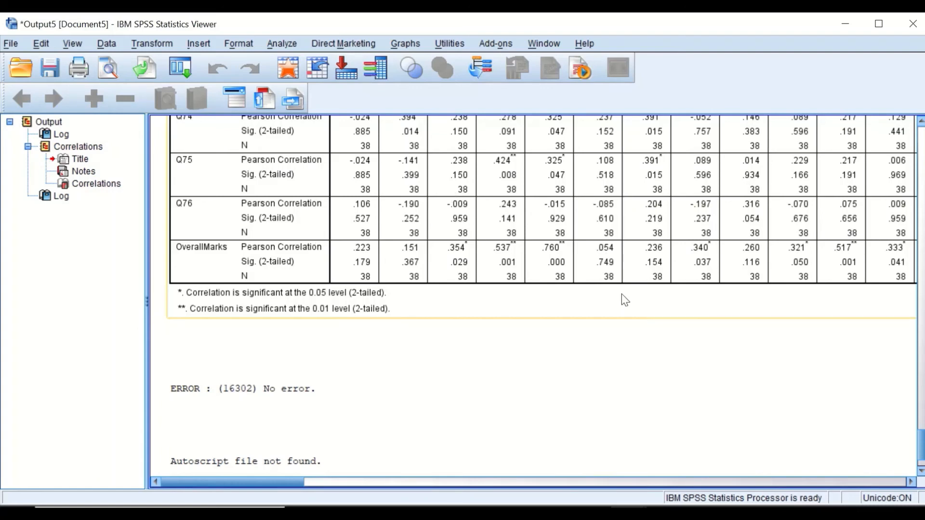
Step: Scroll back up to the syntax and the start of the Correlations output
scroll(621, 295, "up", 15)
scroll(621, 295, "up", 20)
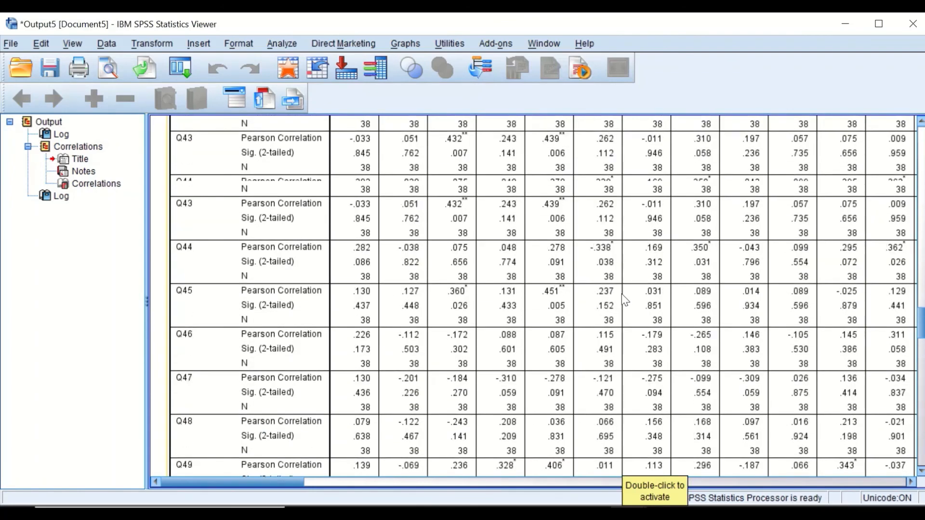
scroll(614, 278, "up", 10)
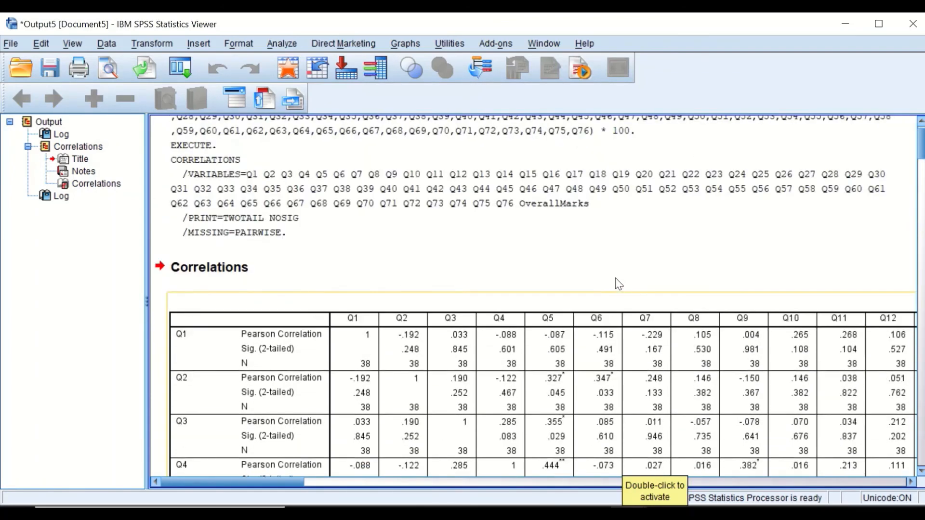
scroll(615, 279, "down", 10)
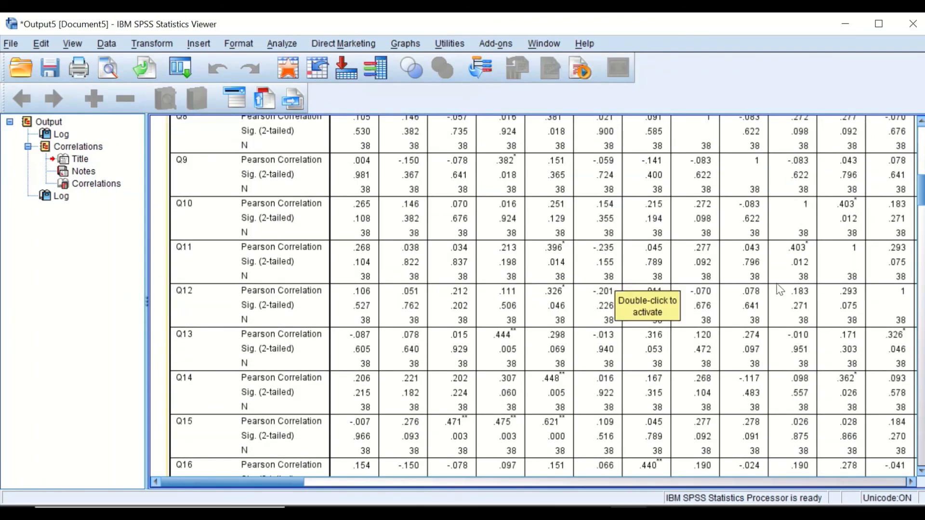
scroll(510, 256, "up", 5)
scroll(511, 256, "up", 5)
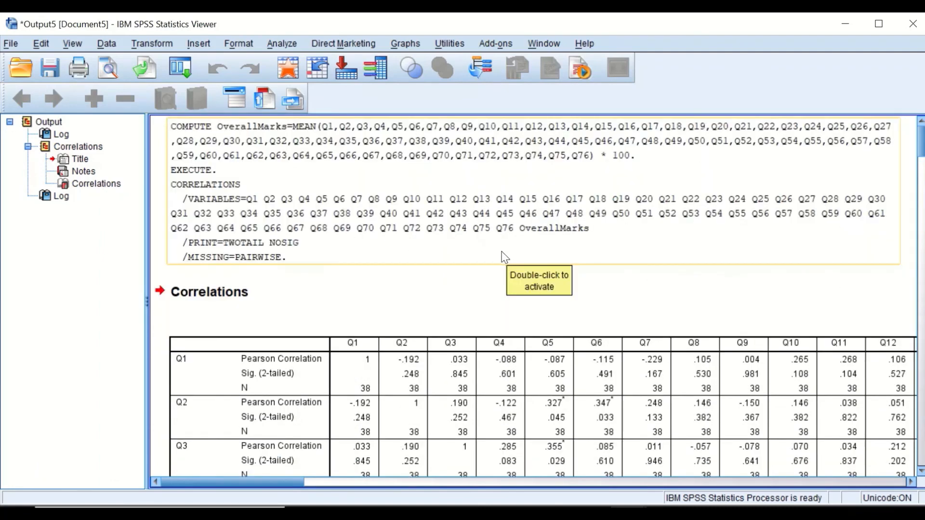
scroll(506, 258, "down", 8)
scroll(405, 263, "up", 8)
scroll(405, 265, "down", 3)
scroll(372, 309, "down", 3)
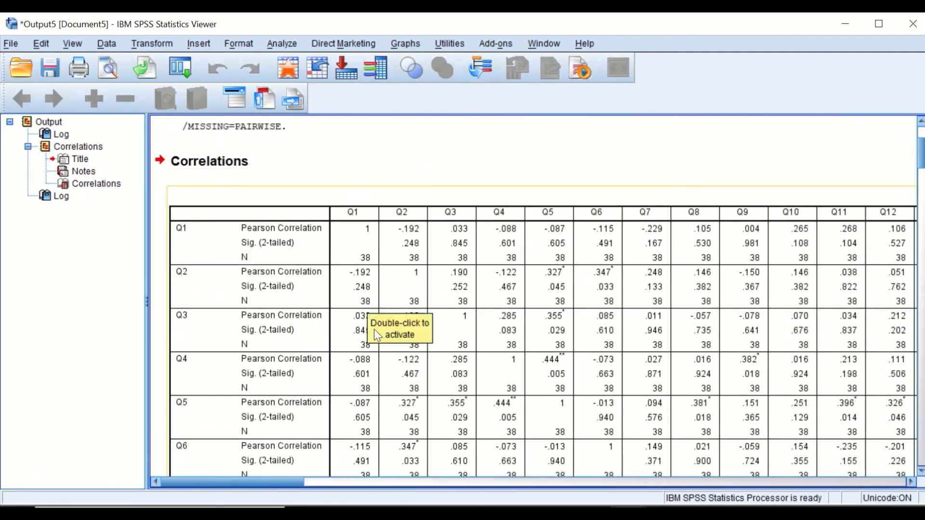
Step: Export the selected Correlations table as an Excel 2007 and Higher (*.xlsx) file named pb.xlsx on the Desktop, replacing the existing file
left_click(318, 289)
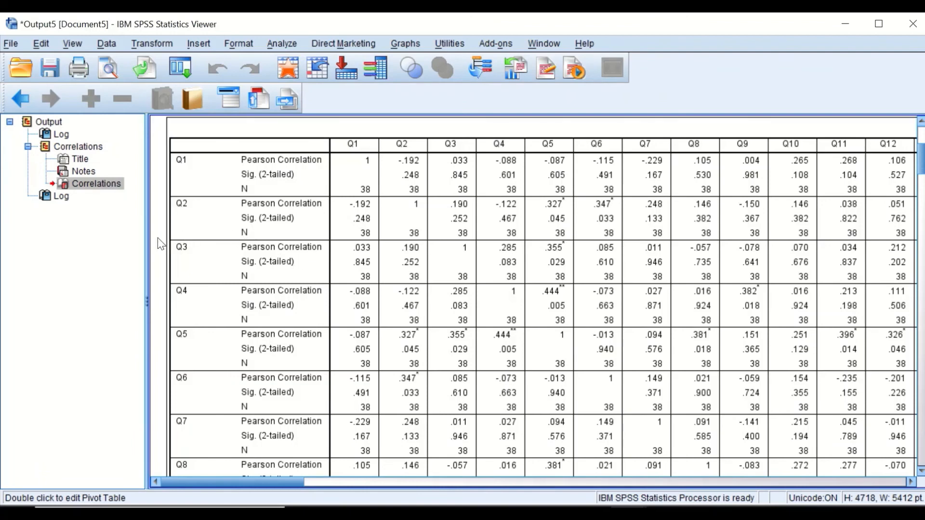
right_click(181, 247)
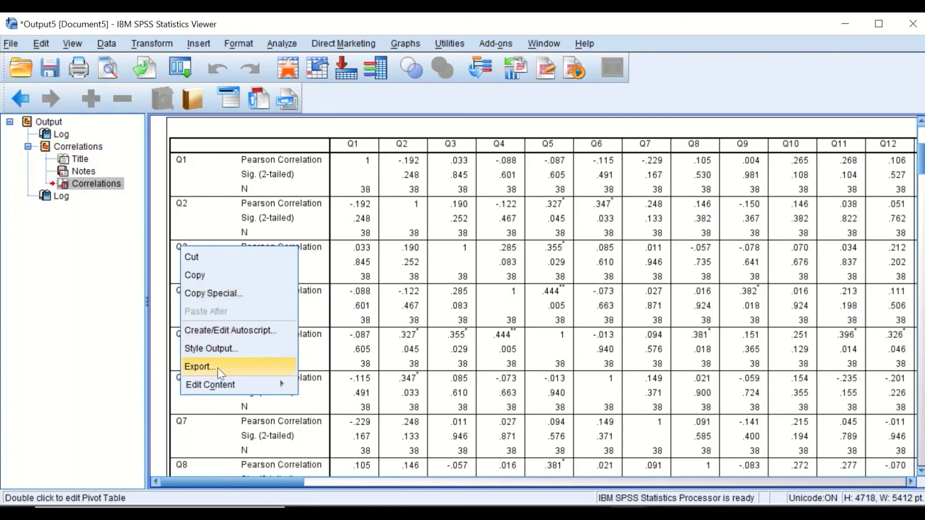
left_click(197, 367)
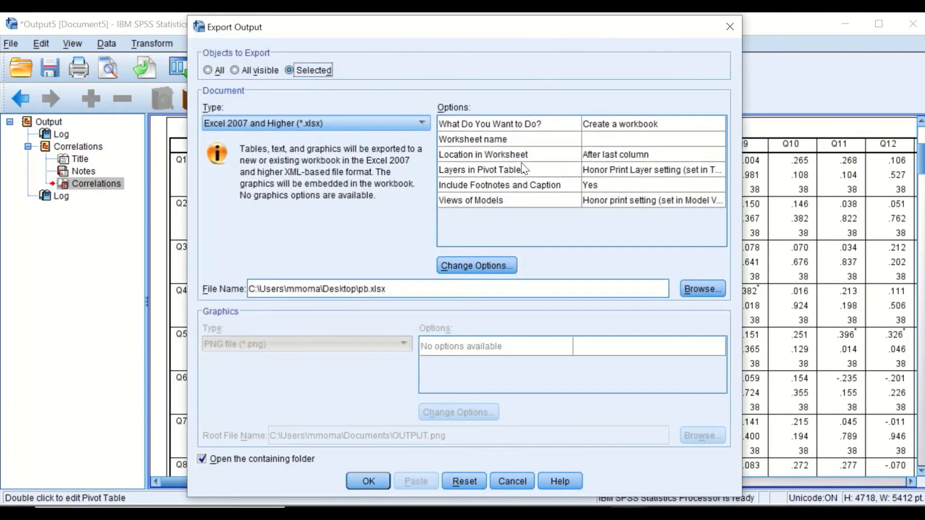
left_click_drag(556, 35, 503, 46)
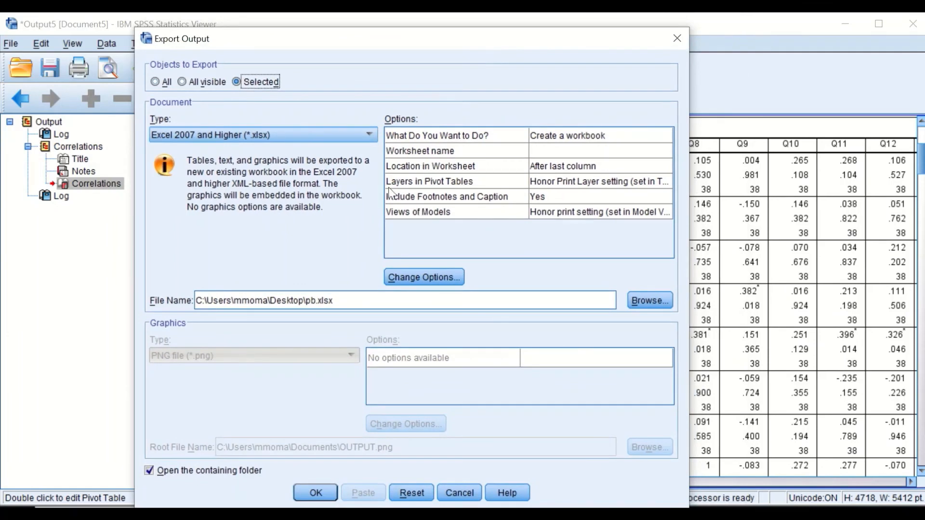
left_click(347, 136)
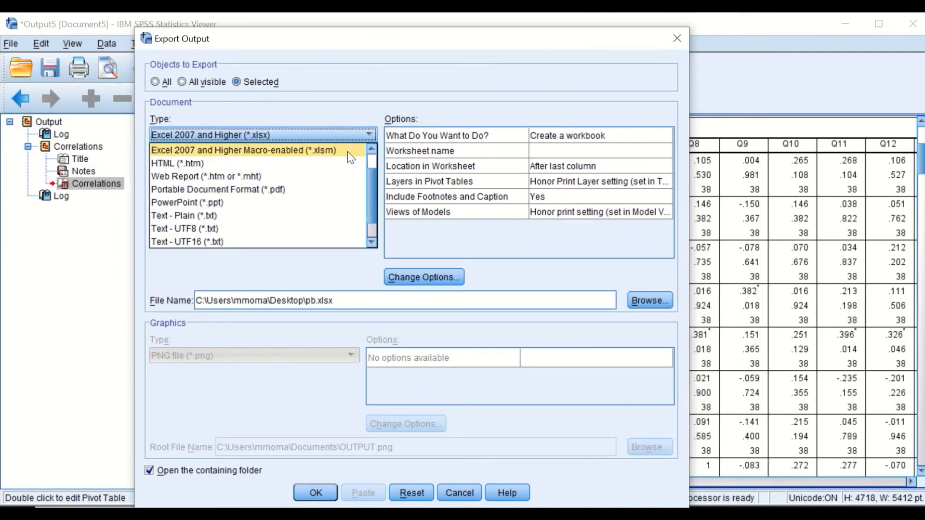
scroll(348, 151, "up", 1)
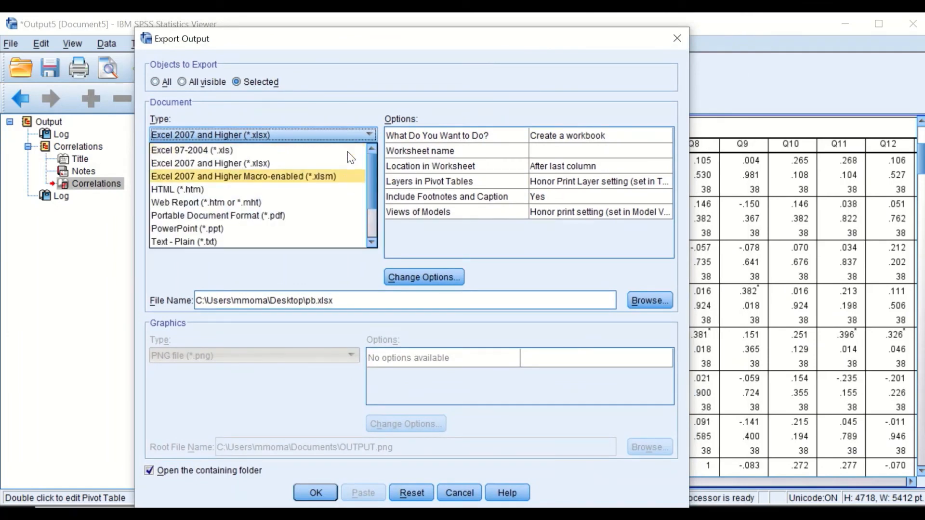
left_click(257, 164)
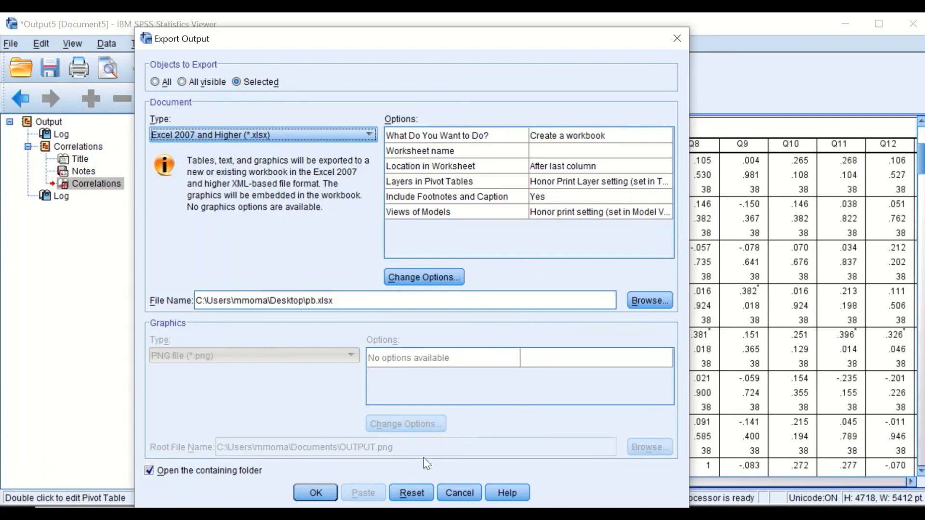
left_click(329, 493)
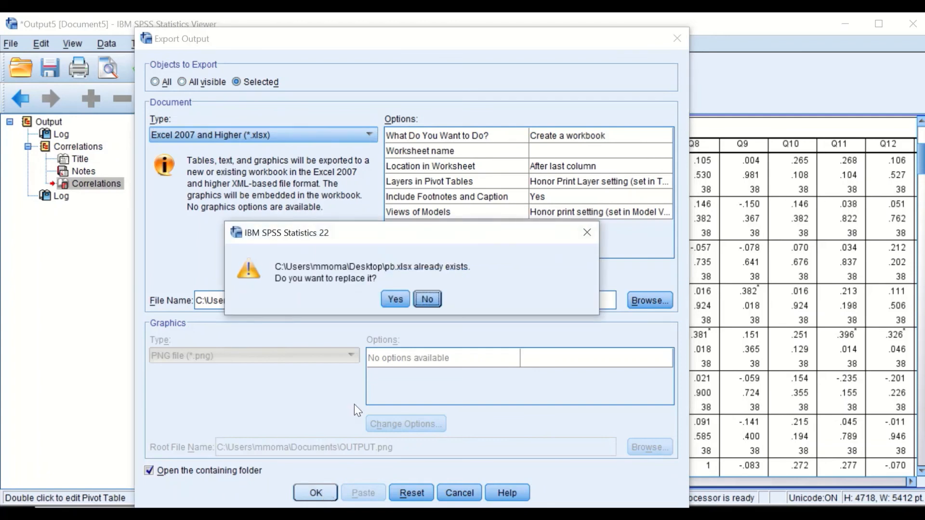
left_click(392, 302)
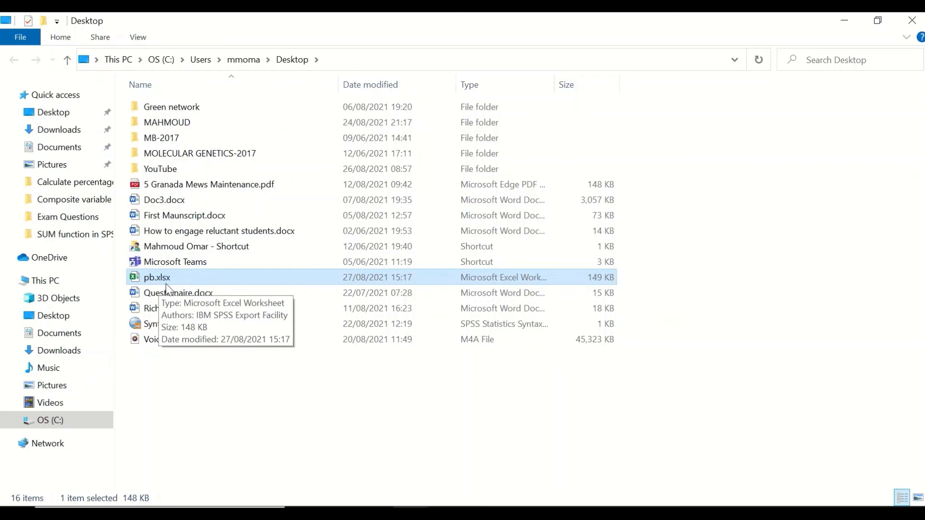
Step: Open pb.xlsx in Excel and scroll through the exported correlation table down to the OverallMarks row
double_click(159, 279)
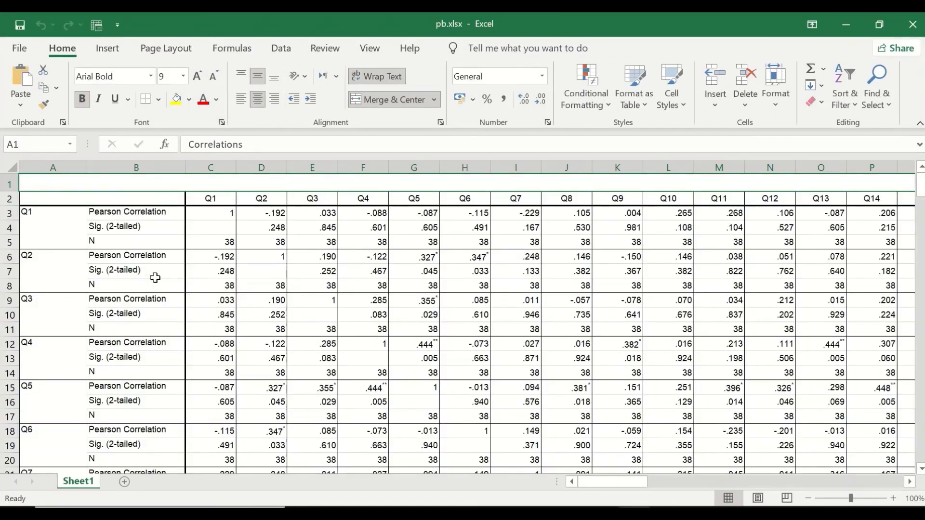
scroll(352, 292, "down", 2)
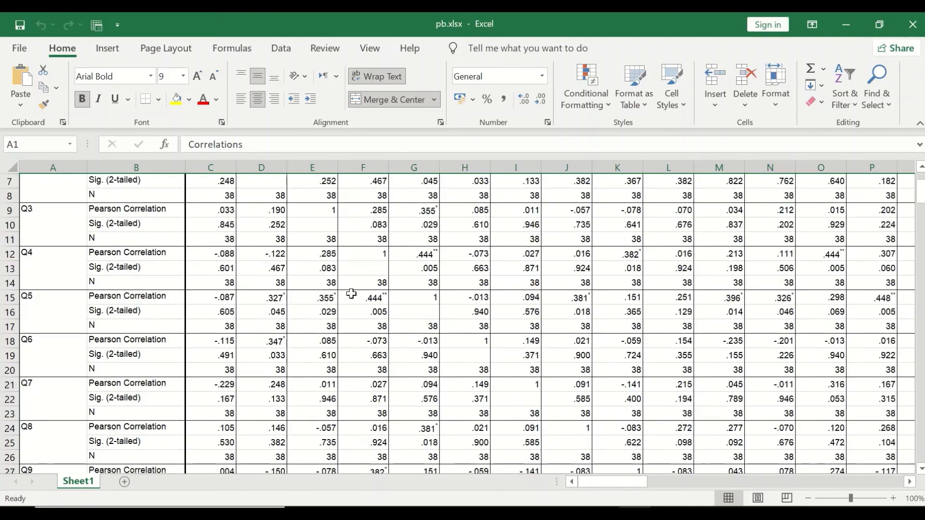
scroll(471, 349, "down", 20)
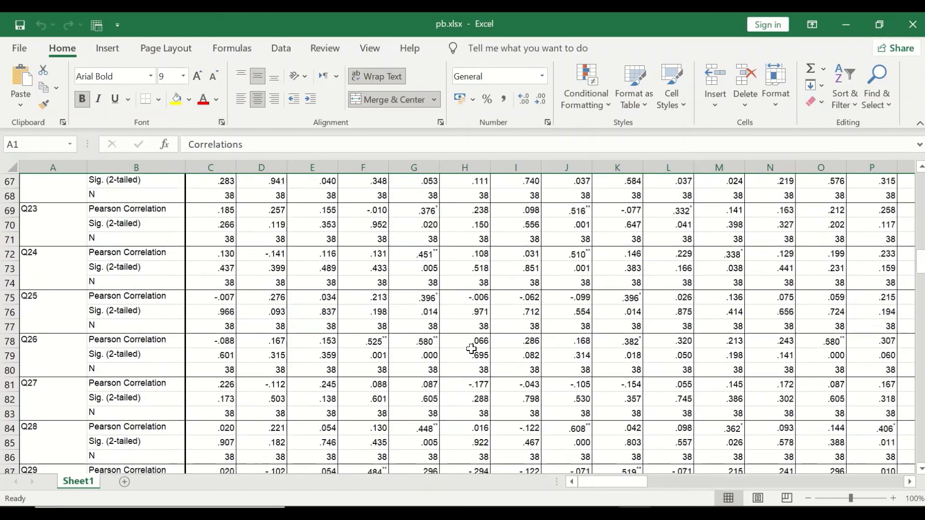
scroll(472, 350, "down", 20)
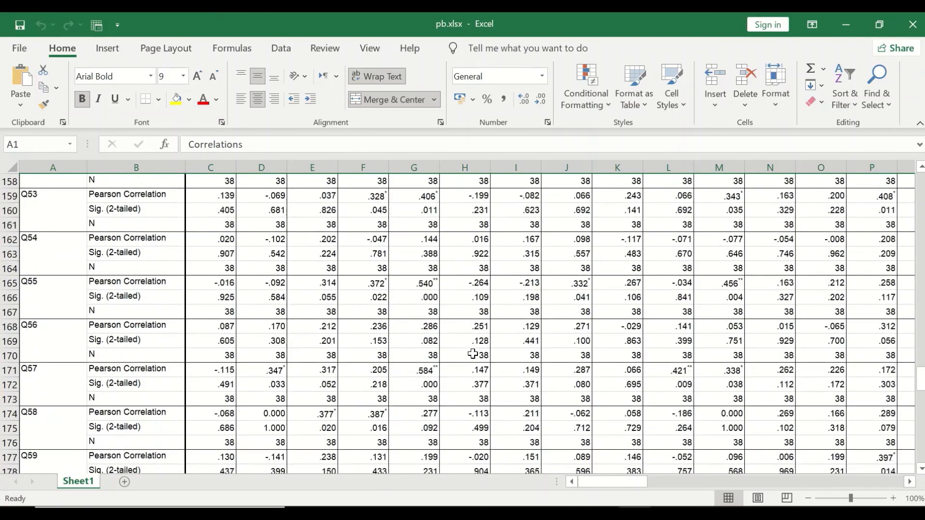
scroll(473, 355, "down", 11)
scroll(474, 354, "up", 4)
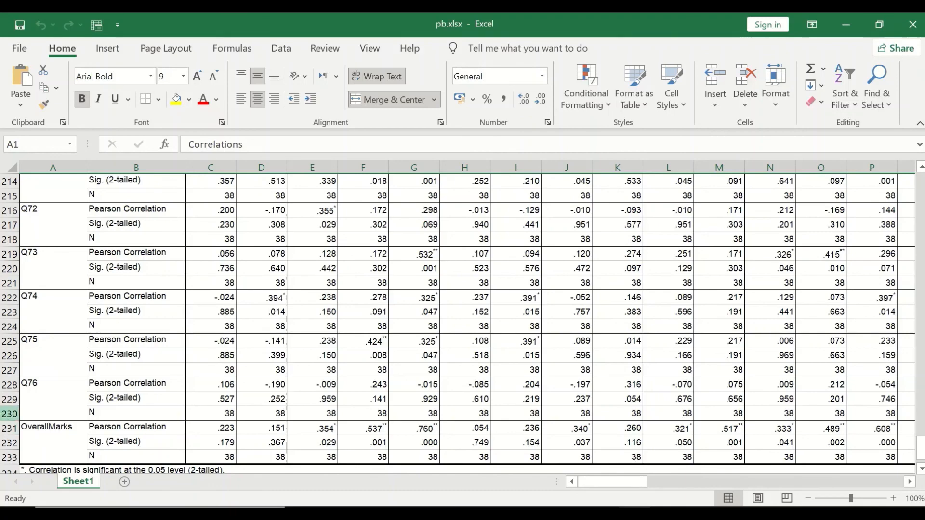
left_click_drag(6, 413, 277, 65)
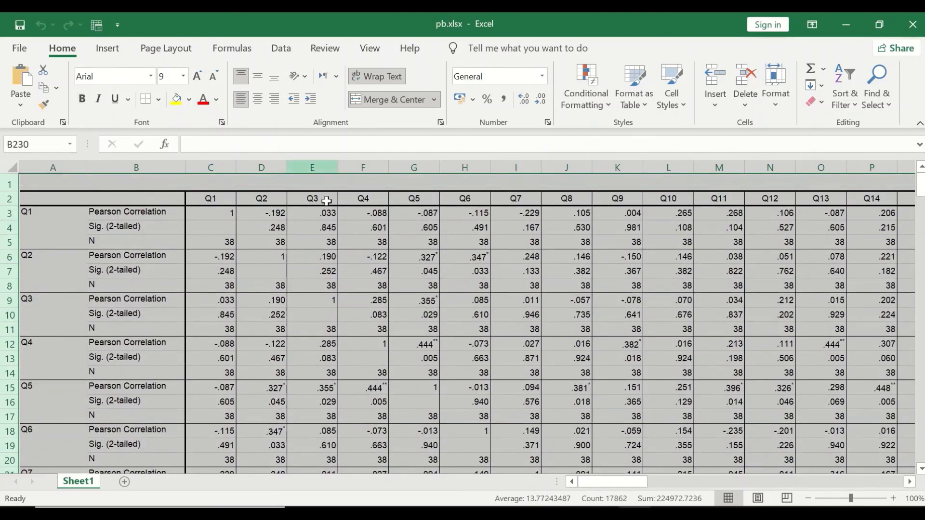
left_click(330, 296)
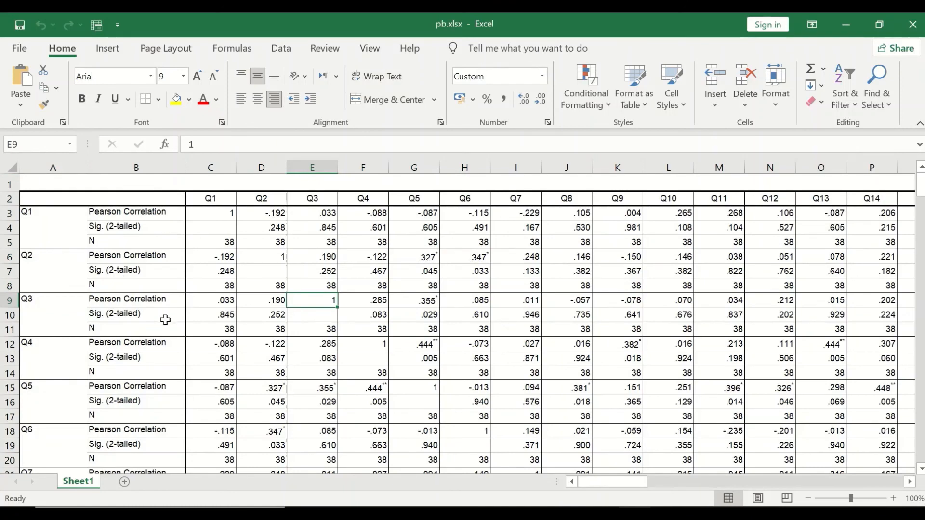
Step: Delete the entire rows of all item correlation blocks, keeping only the OverallMarks correlation rows
scroll(173, 319, "down", 2)
scroll(203, 316, "up", 2)
mouse_move(26, 212)
left_mouse_down()
mouse_move(583, 241)
mouse_move(820, 284)
mouse_move(865, 464)
mouse_move(886, 467)
mouse_move(883, 477)
mouse_move(889, 351)
mouse_move(922, 348)
mouse_move(731, 347)
left_mouse_up()
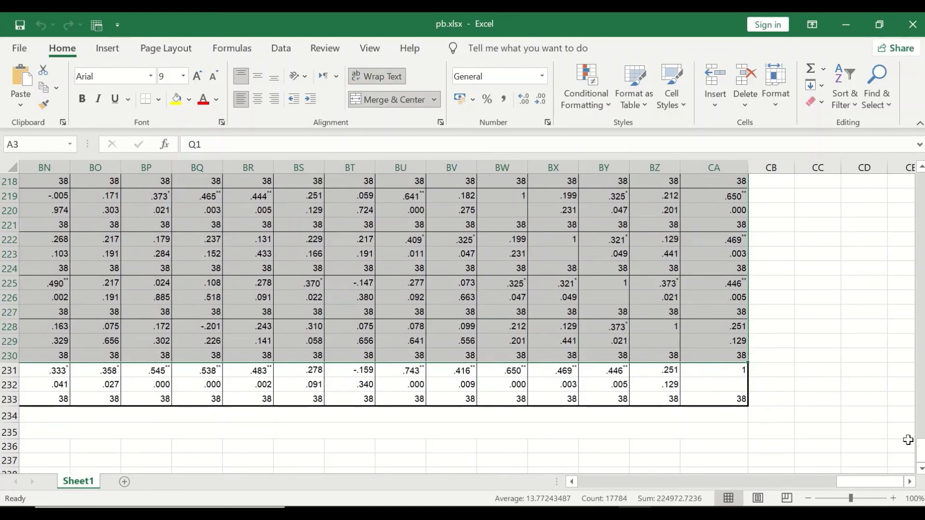
left_click_drag(920, 450, 921, 181)
left_click_drag(869, 484, 321, 480)
right_click(373, 283)
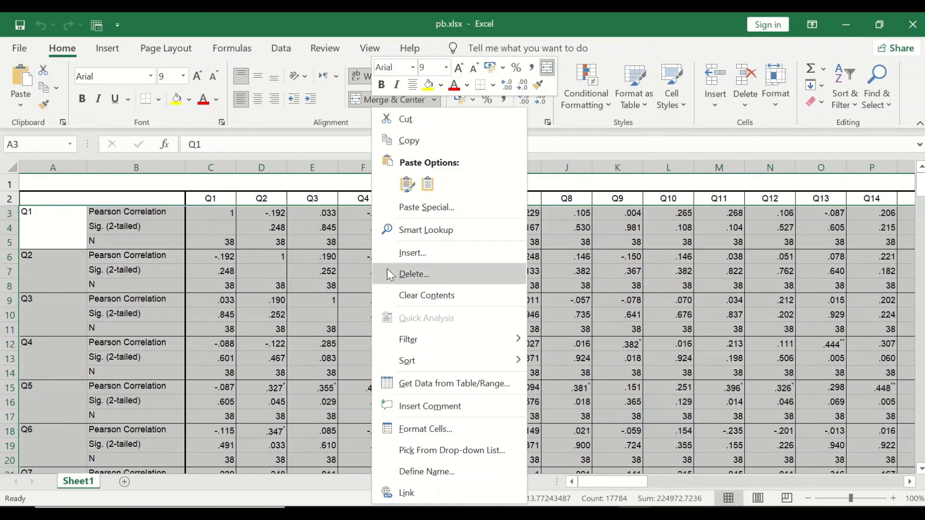
left_click(418, 273)
left_click(415, 312)
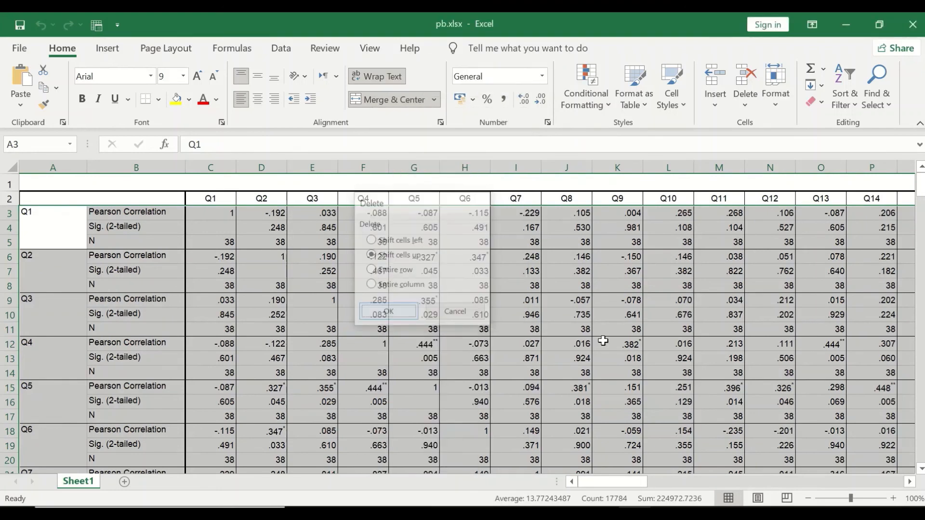
left_click(184, 398)
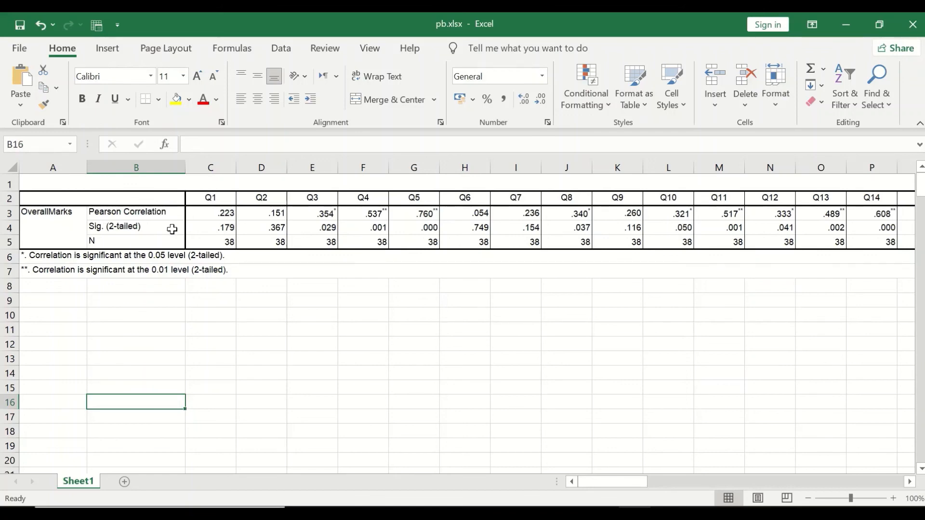
Step: Delete column A holding the OverallMarks label and the table footnotes
left_click(52, 168)
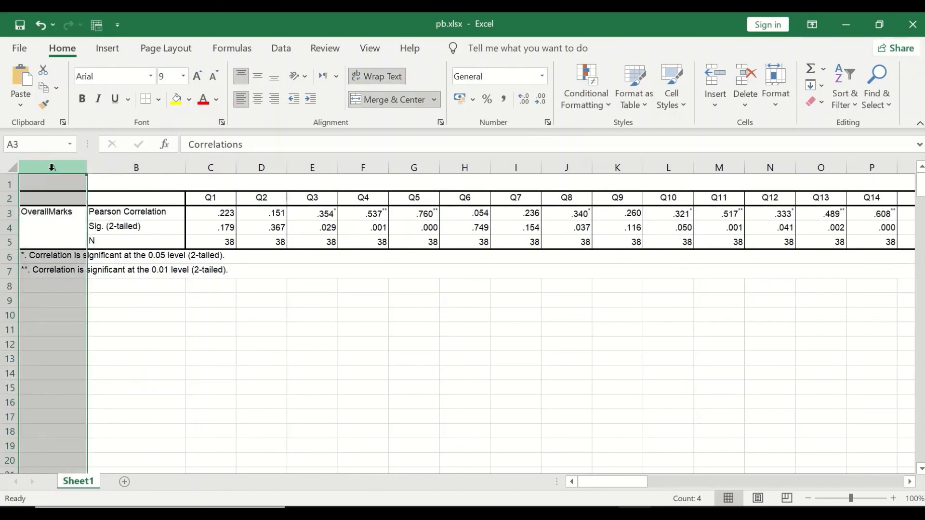
right_click(52, 167)
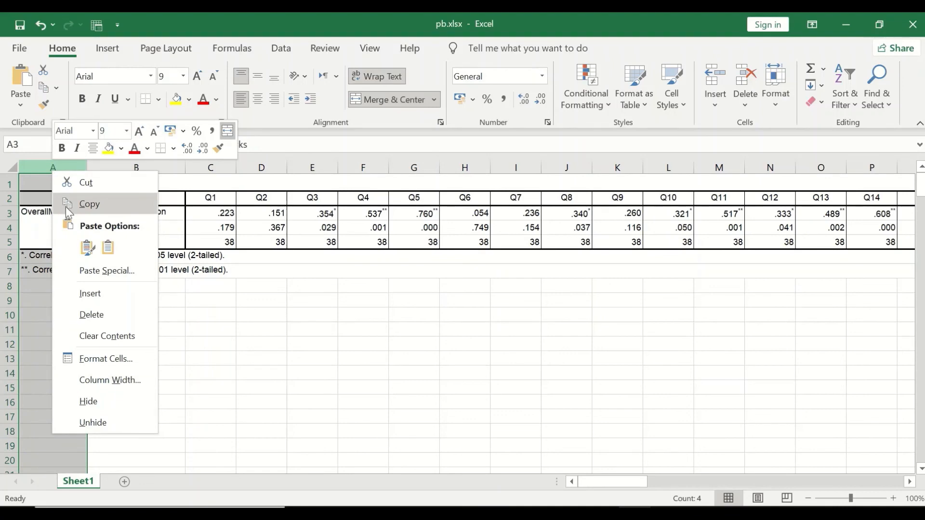
left_click(98, 320)
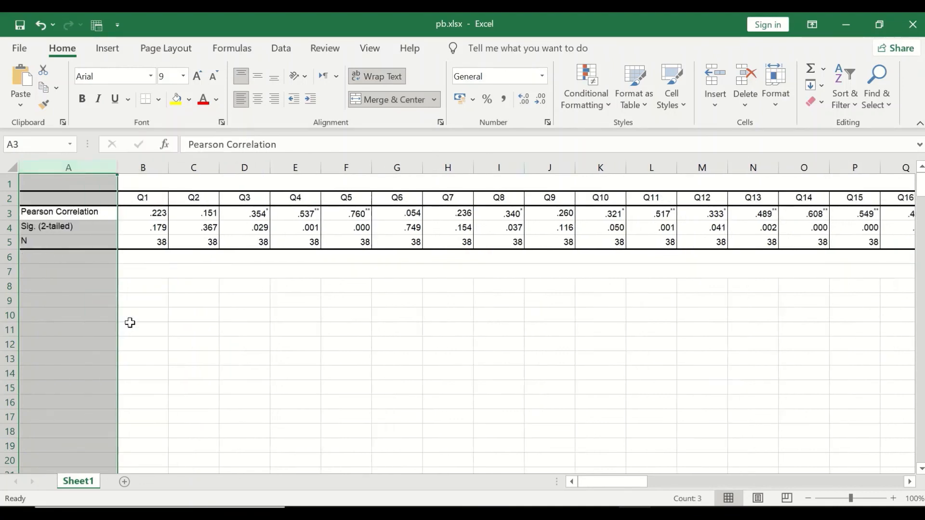
Step: Delete the N row from the remaining correlation table
left_click(4, 241)
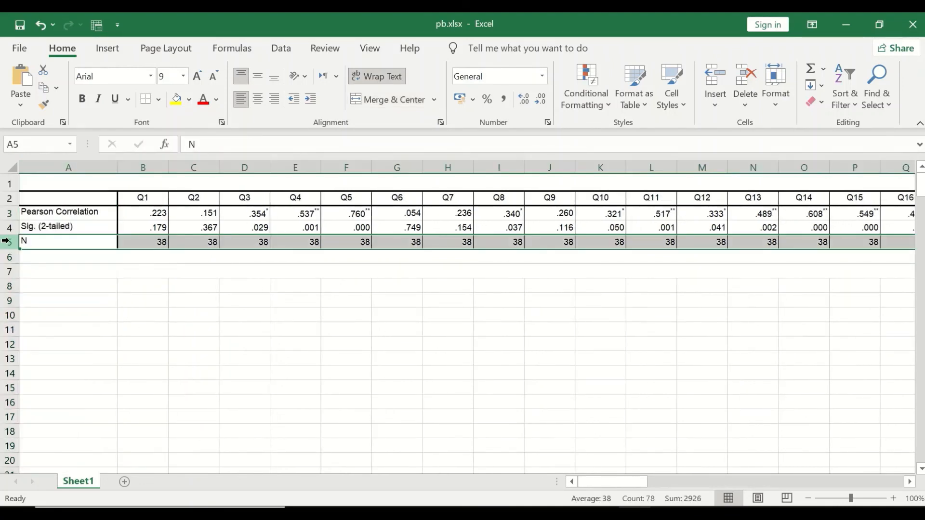
right_click(26, 245)
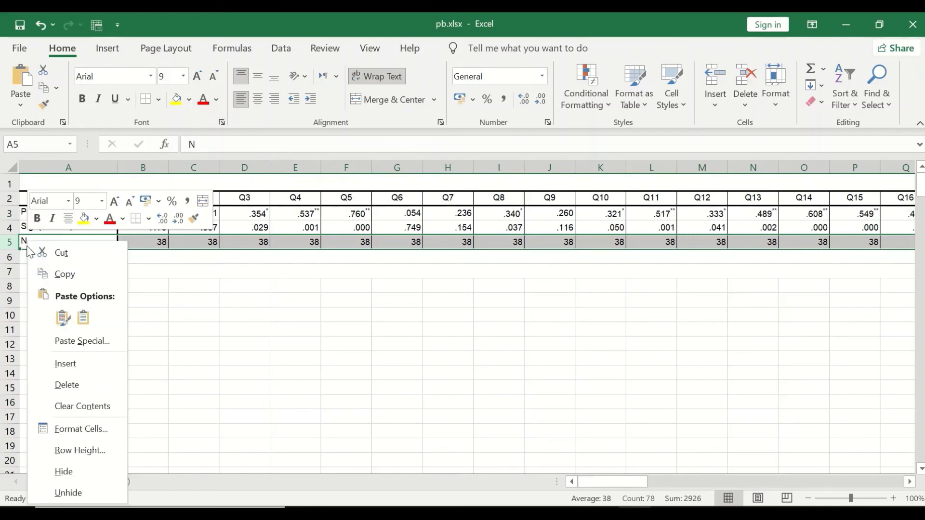
left_click(68, 385)
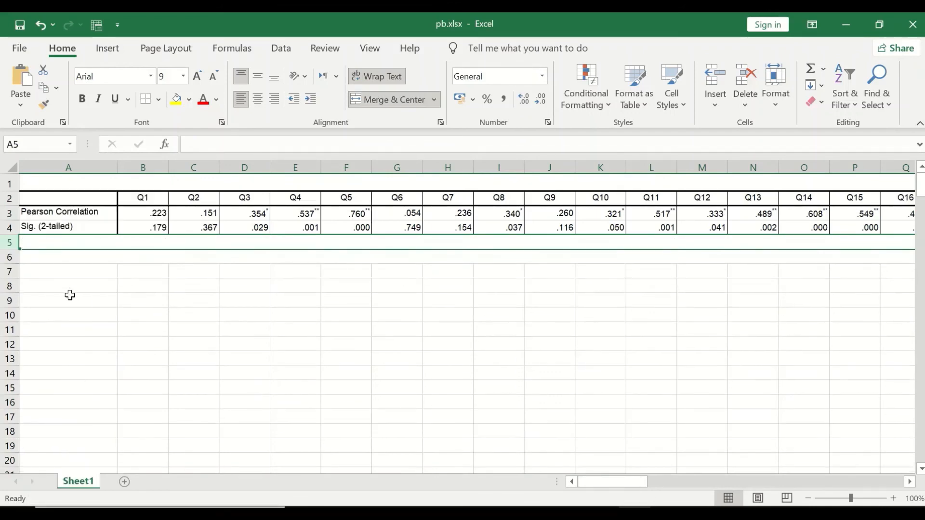
Step: Rename the Pearson Correlation row label to Pt.Biserial
left_click(38, 212)
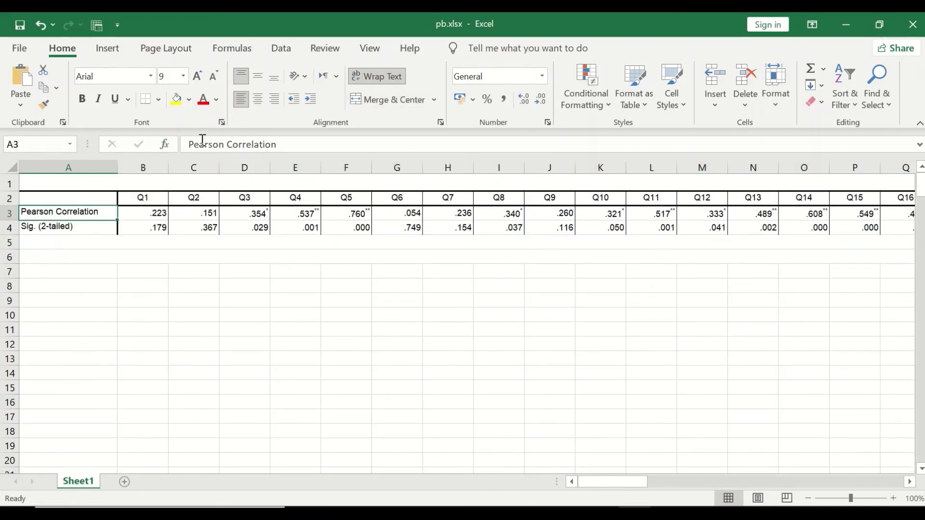
left_click_drag(279, 145, 188, 143)
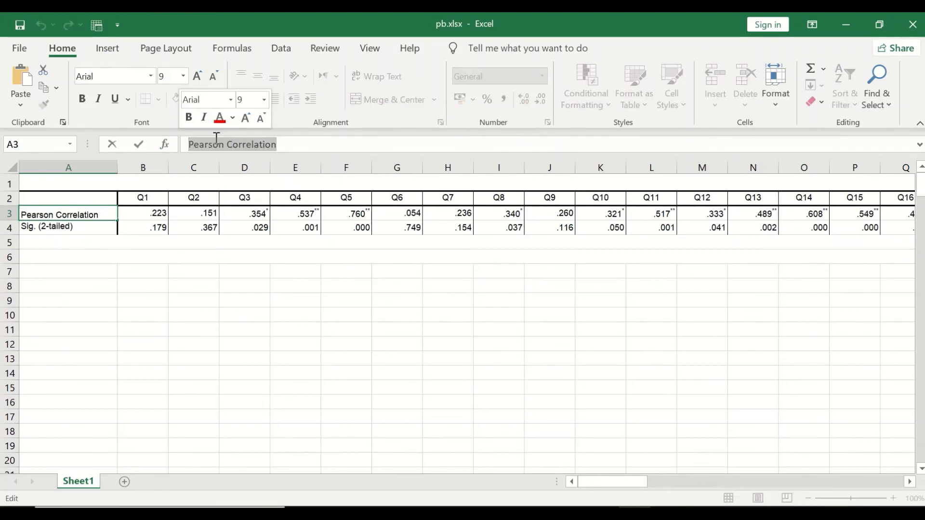
type("Pt.Biserial")
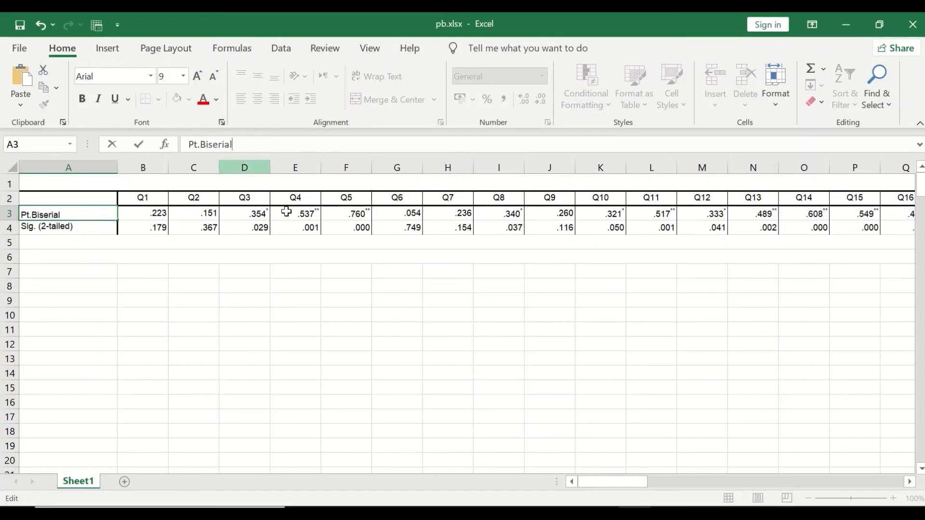
left_click(148, 300)
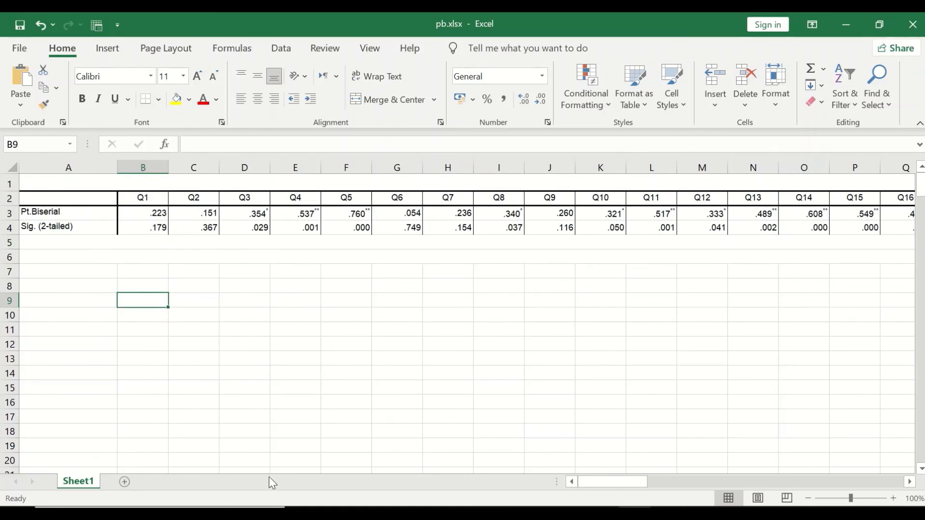
Step: Delete the OverallMarks column at the end of the table
left_click_drag(598, 484, 891, 456)
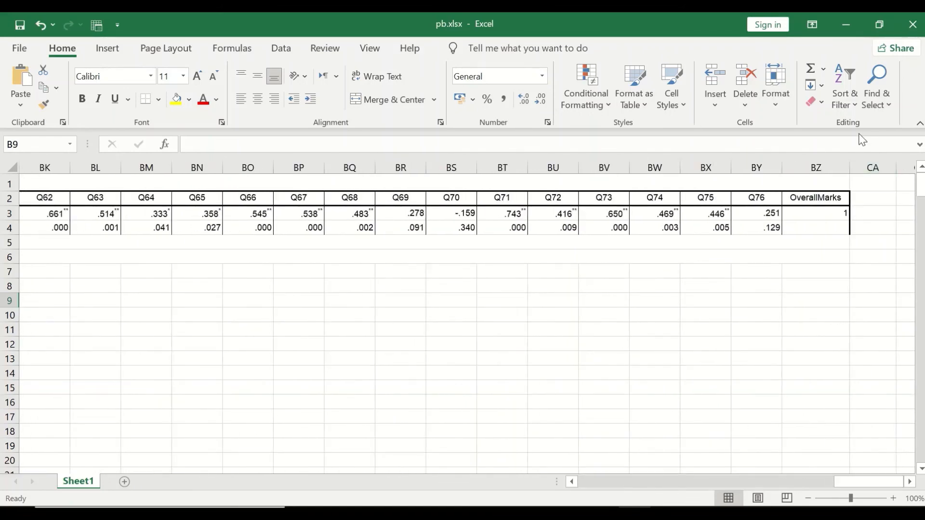
left_click(819, 157)
right_click(822, 165)
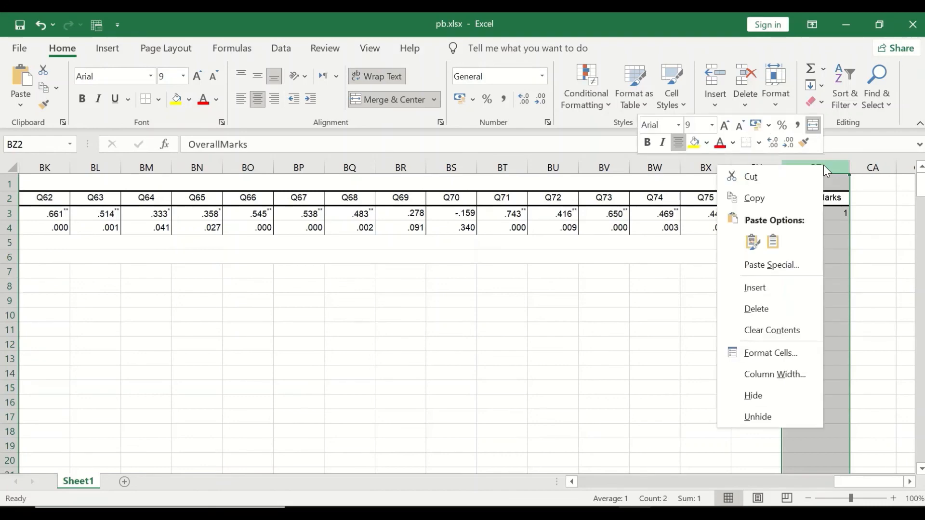
left_click(789, 316)
left_click(663, 312)
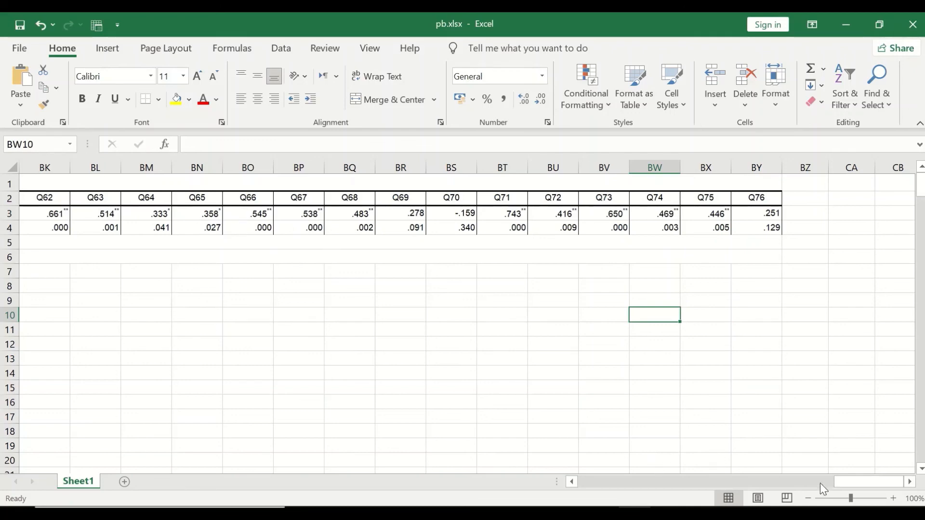
Step: Review the Pt.Biserial values across the item columns up to Q76 and return to the start
left_click_drag(849, 478, 388, 452)
left_click_drag(607, 456, 838, 462)
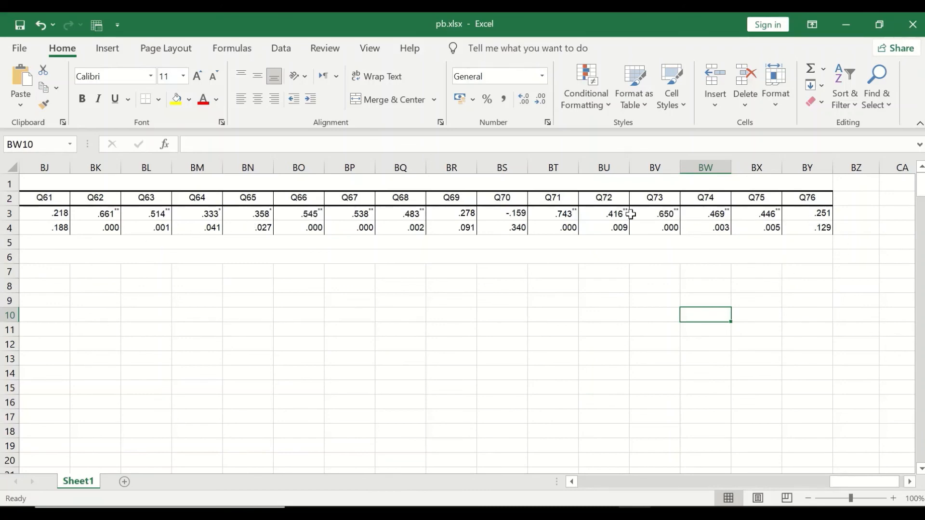
left_click(502, 215)
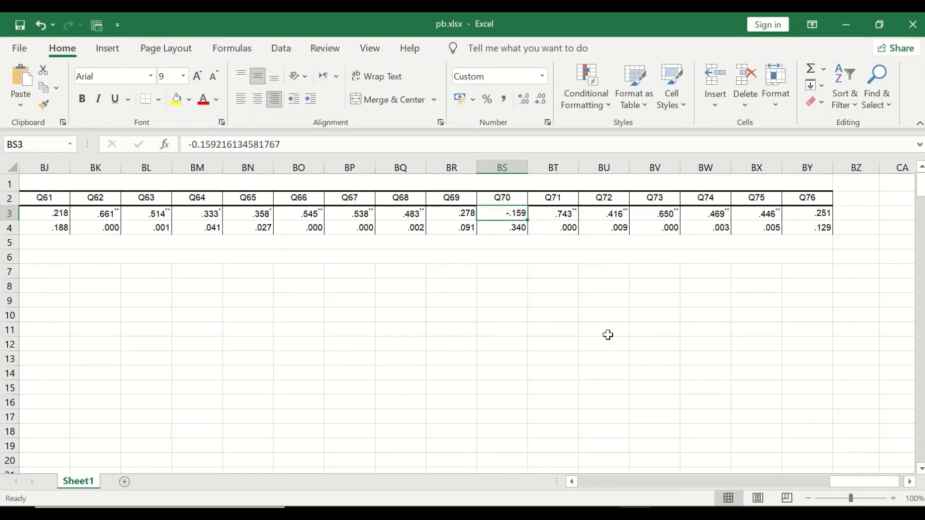
left_click_drag(871, 482, 576, 477)
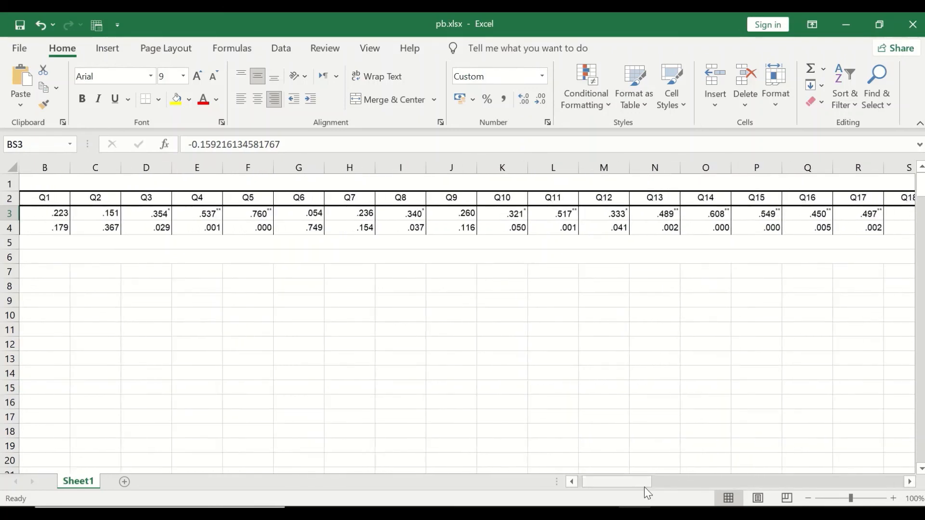
left_click_drag(634, 486, 562, 475)
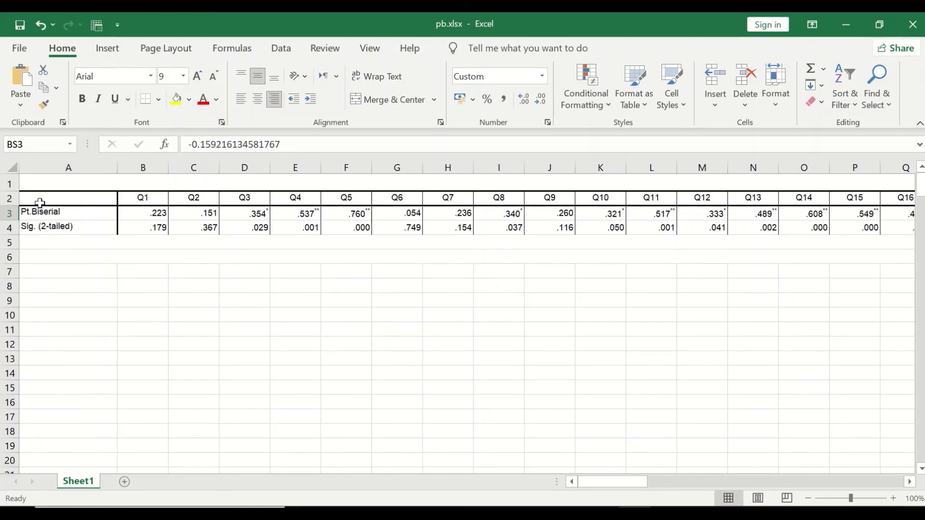
Step: Copy the Pt.Biserial and Sig. (2-tailed) rows
left_click(23, 199)
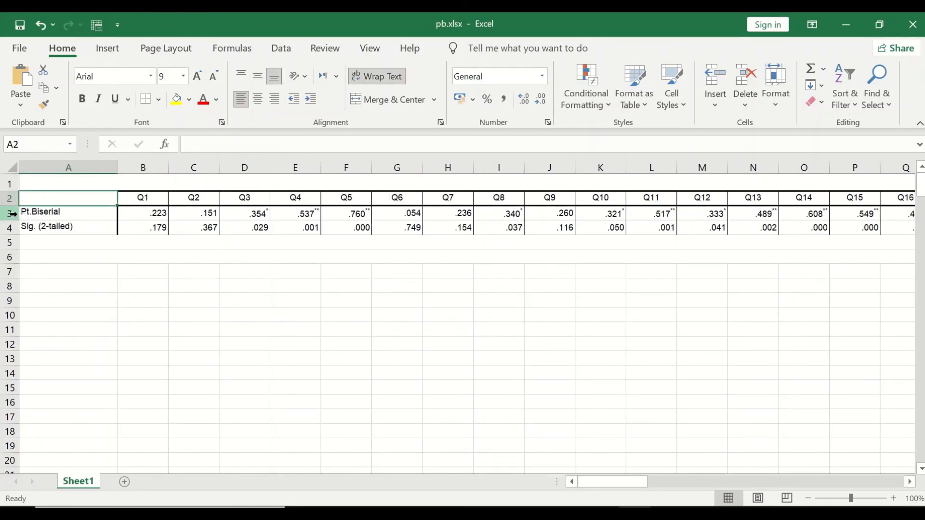
left_click(10, 212, "ctrl")
left_click(13, 228, "ctrl")
left_click(40, 238)
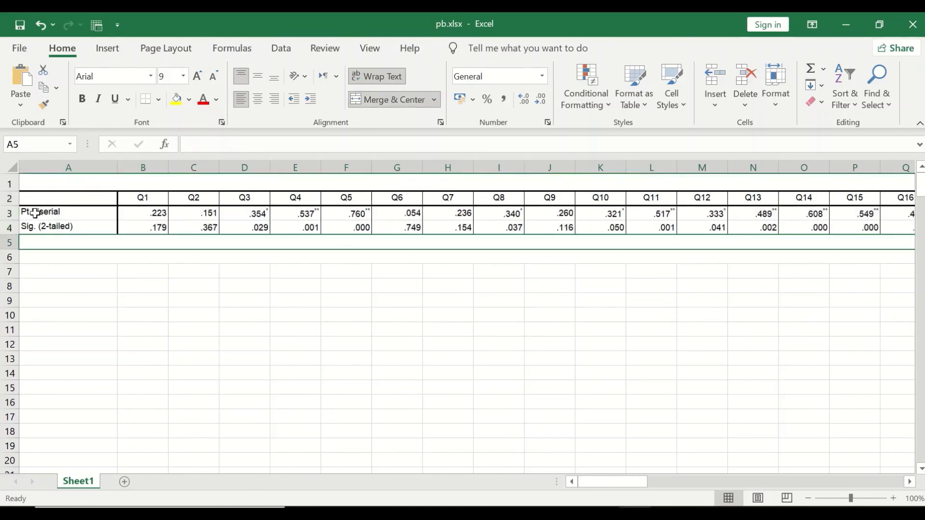
left_click(12, 213)
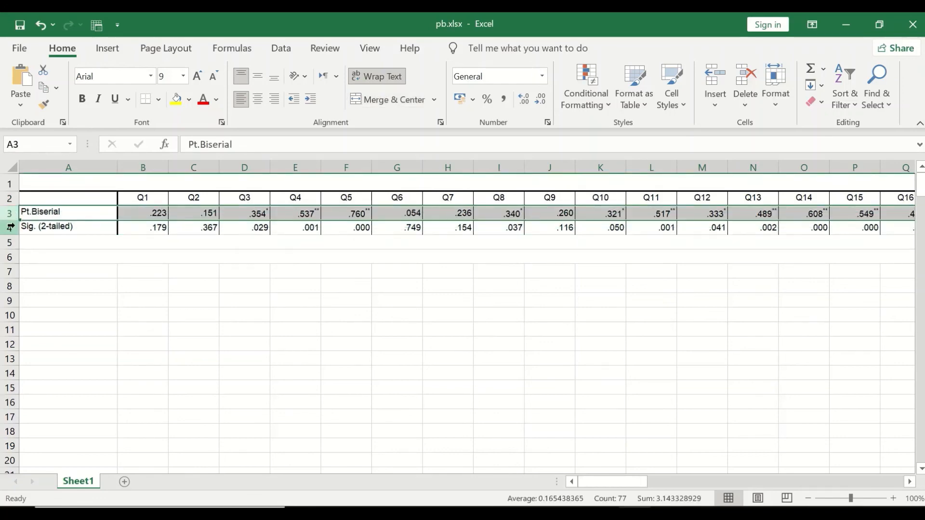
left_click(10, 226, "ctrl")
key("ctrl+c")
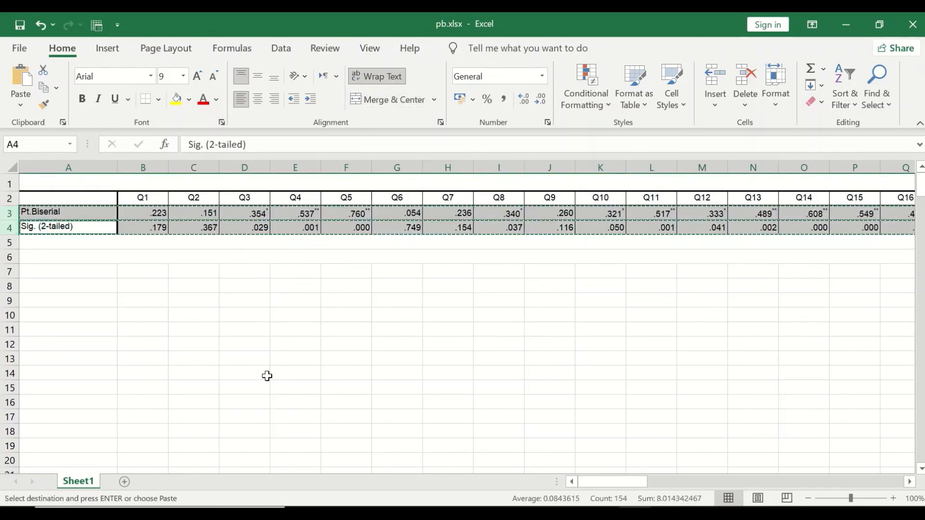
Step: Open MCQs.xlsx from the Desktop's YouTube > Exam Questions folder and scroll to the end of its data
left_click(634, 515)
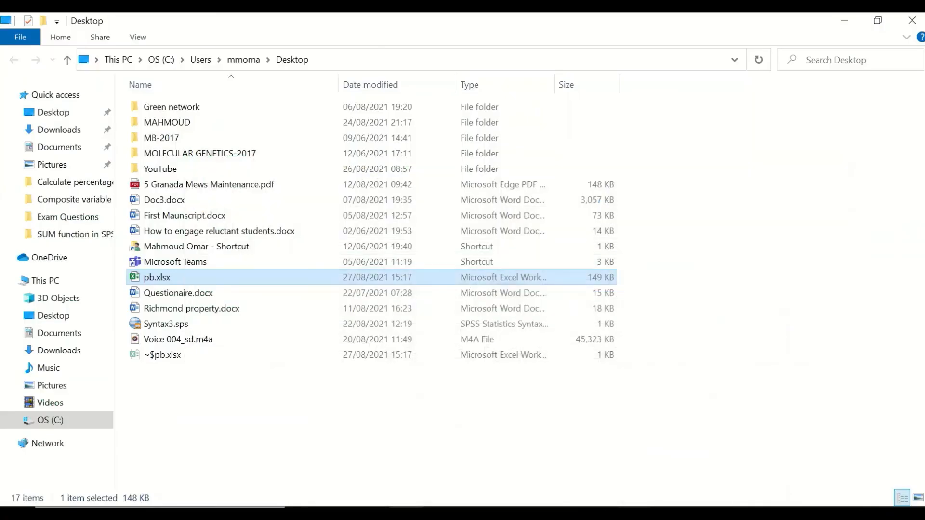
left_click(635, 515)
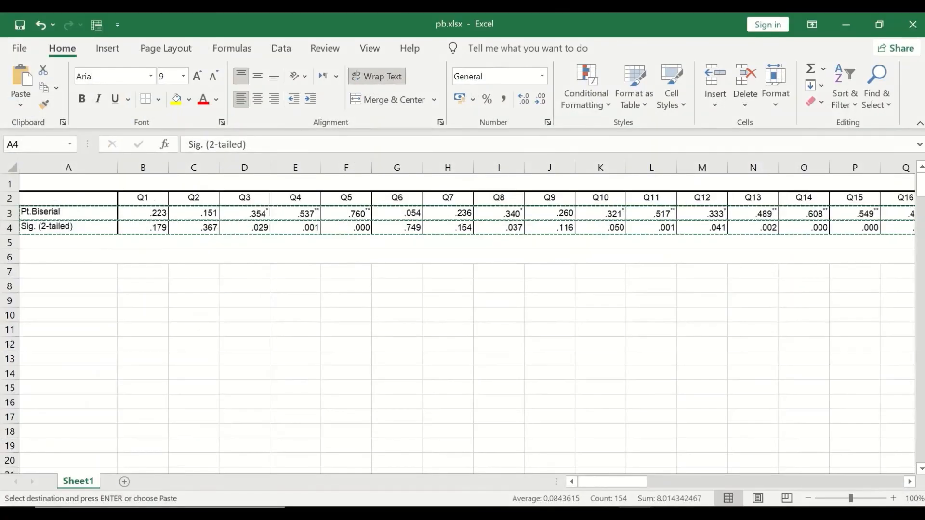
left_click(852, 29)
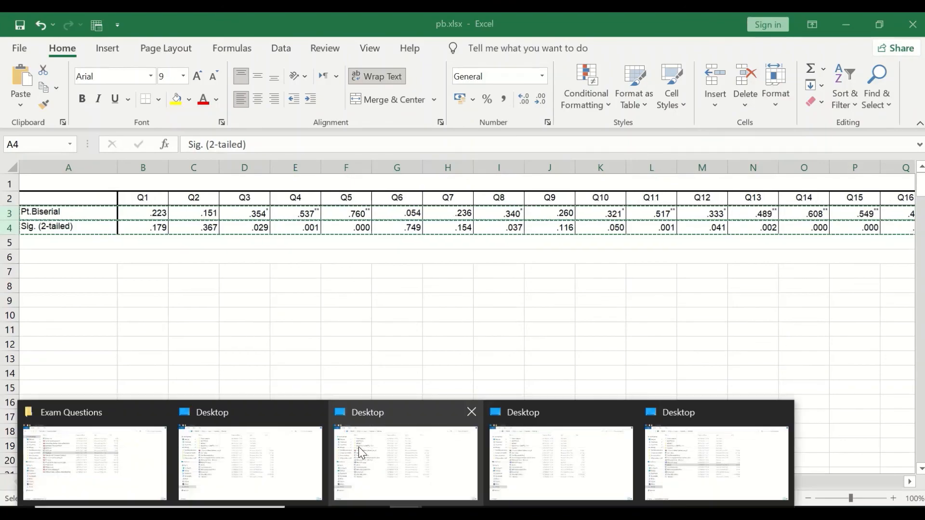
left_click(556, 455)
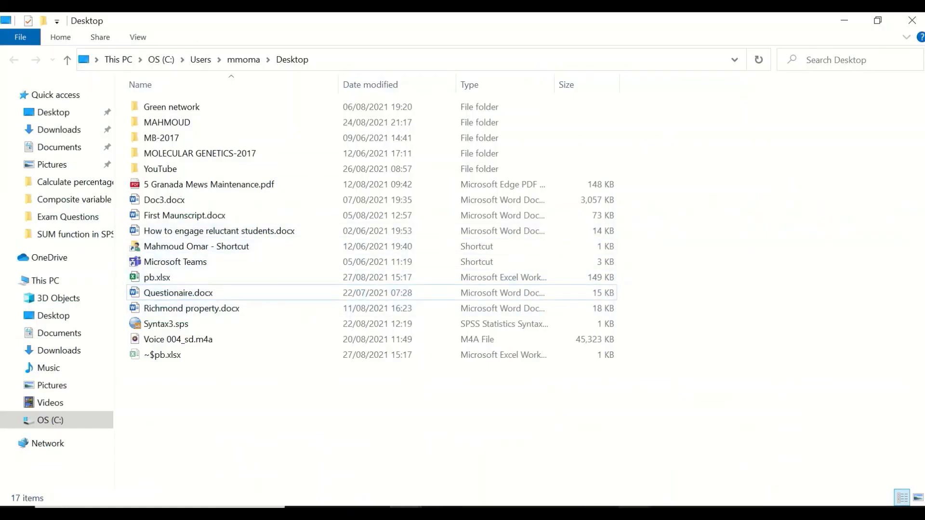
left_click(406, 514)
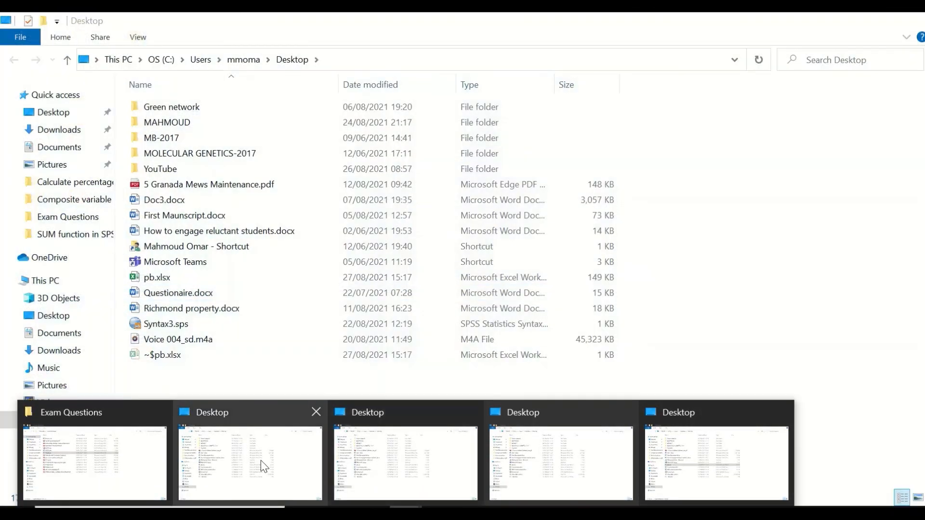
left_click(263, 464)
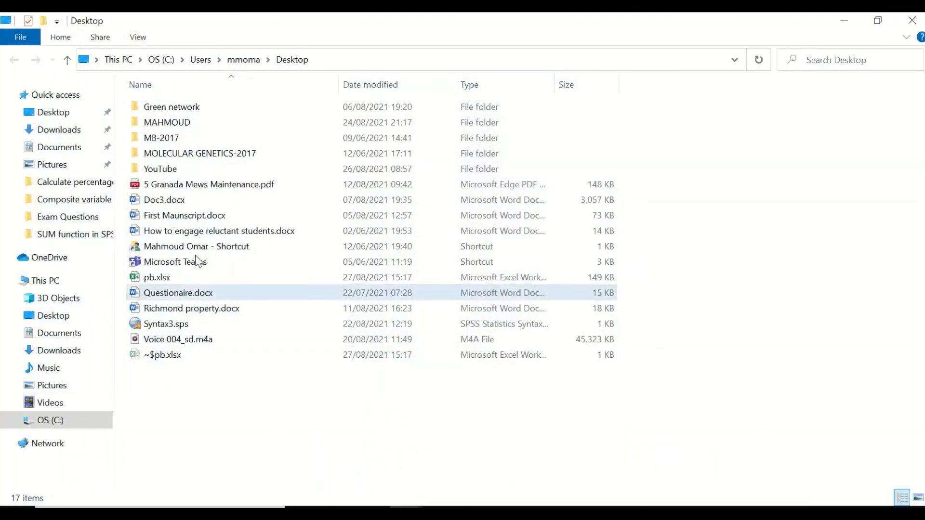
double_click(168, 173)
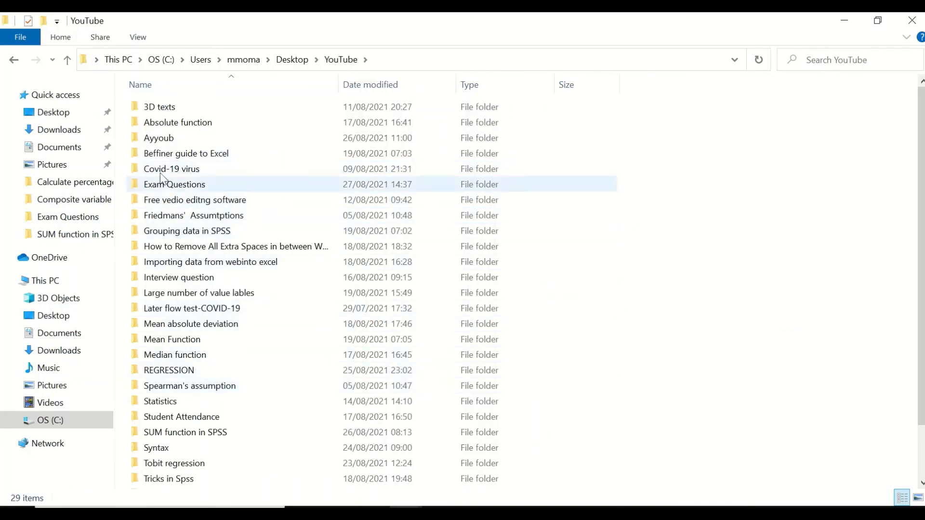
double_click(166, 184)
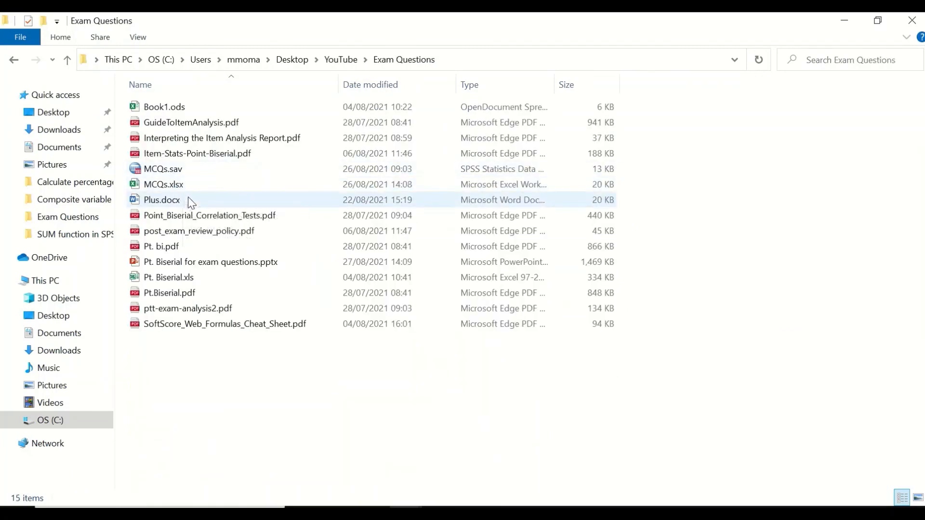
left_click(161, 184)
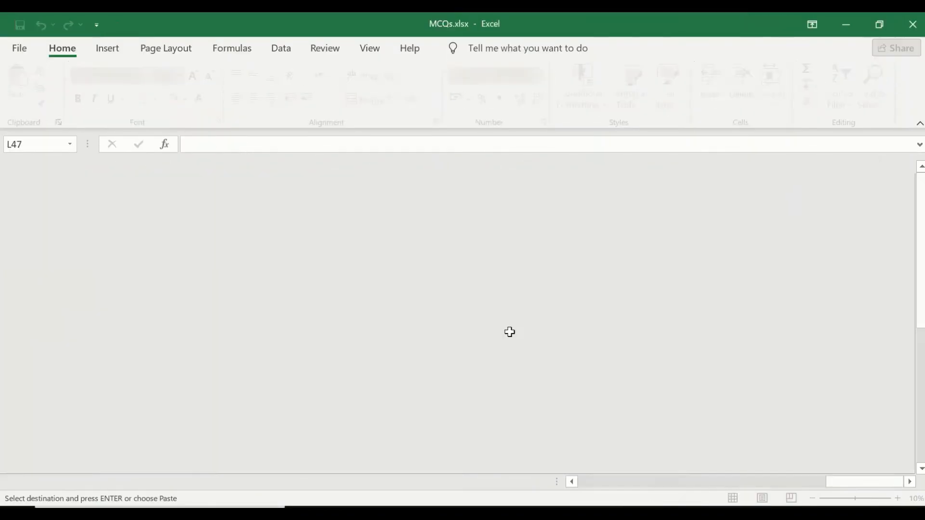
scroll(229, 215, "down", 10)
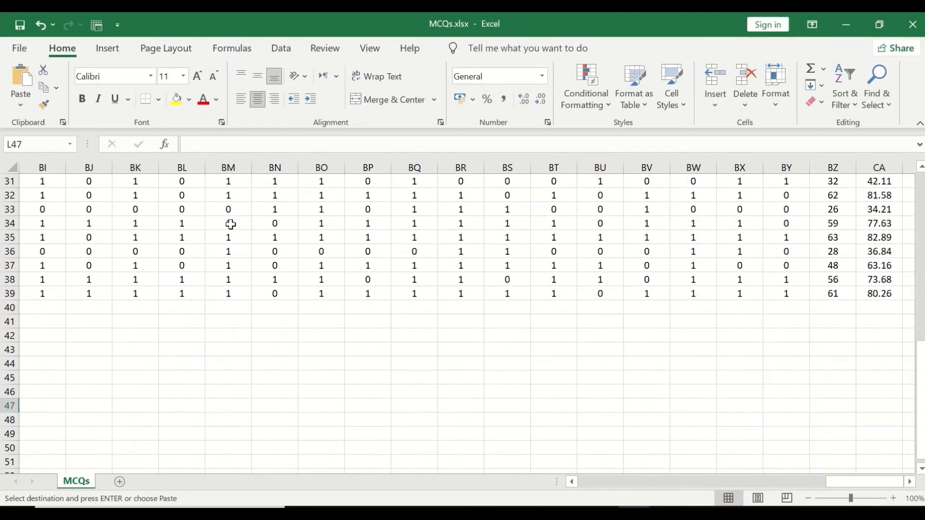
Step: Paste the copied SPSS rows transposed into A40 below the data, and undo that paste
scroll(250, 247, "up", 5)
scroll(250, 247, "up", 4)
scroll(249, 245, "down", 9)
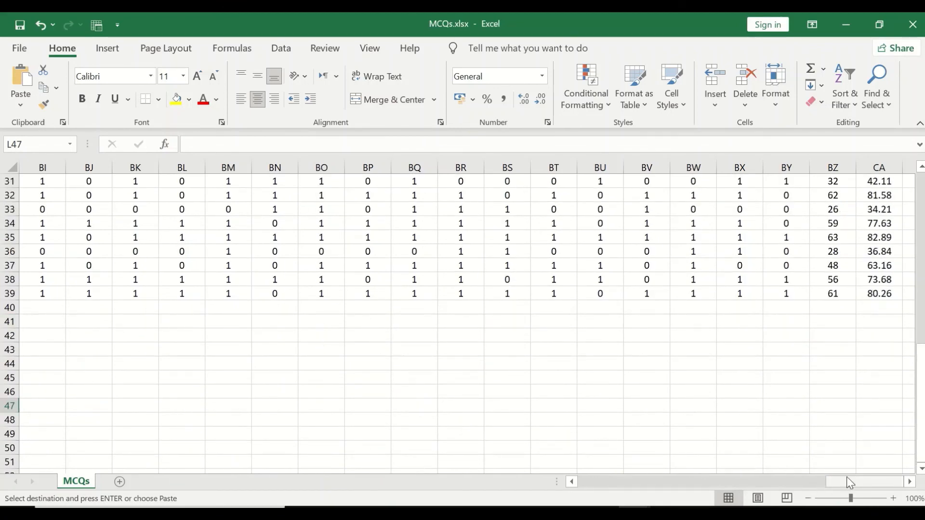
left_click_drag(849, 485, 600, 483)
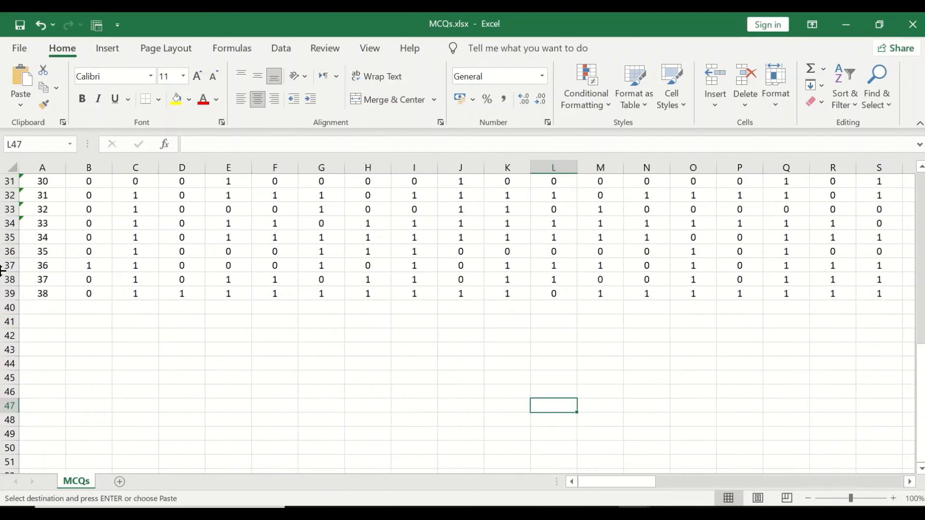
left_click(39, 306)
right_click(41, 307)
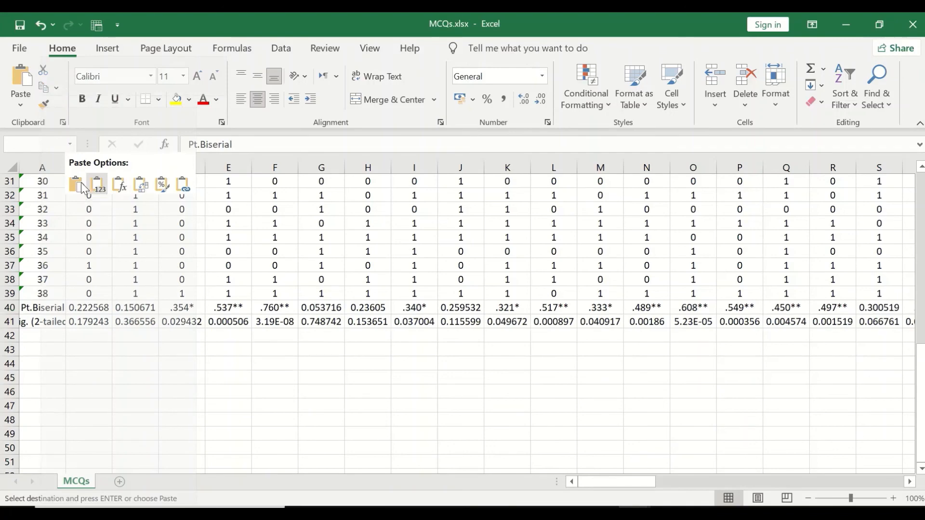
left_click(146, 189)
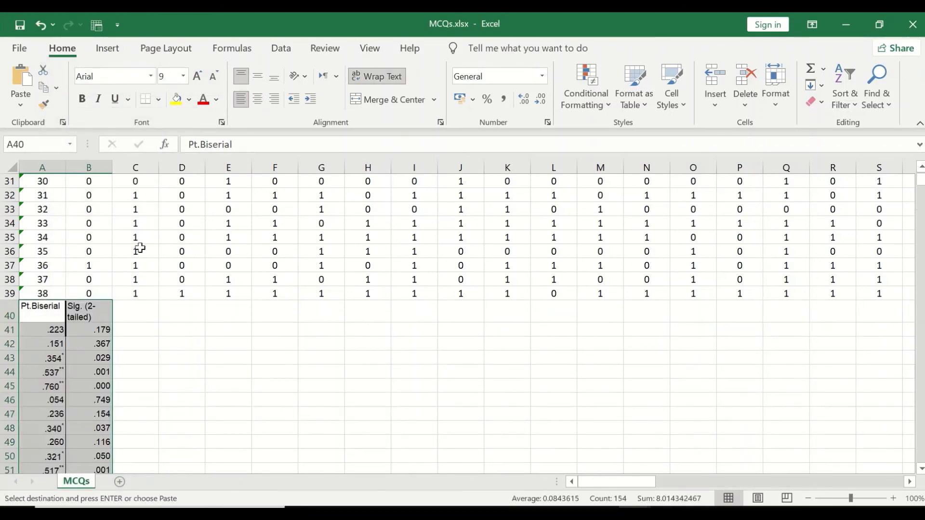
left_click(40, 25)
Step: Paste the Pt.Biserial and Sig. (2-tailed) rows as values into row 40 below the item data
right_click(41, 313)
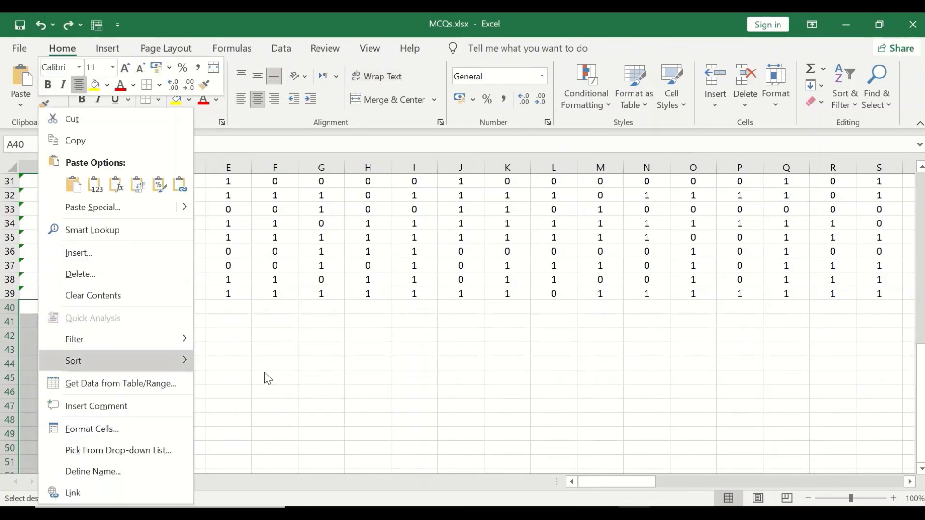
left_click(302, 381)
left_click(45, 305)
right_click(50, 309)
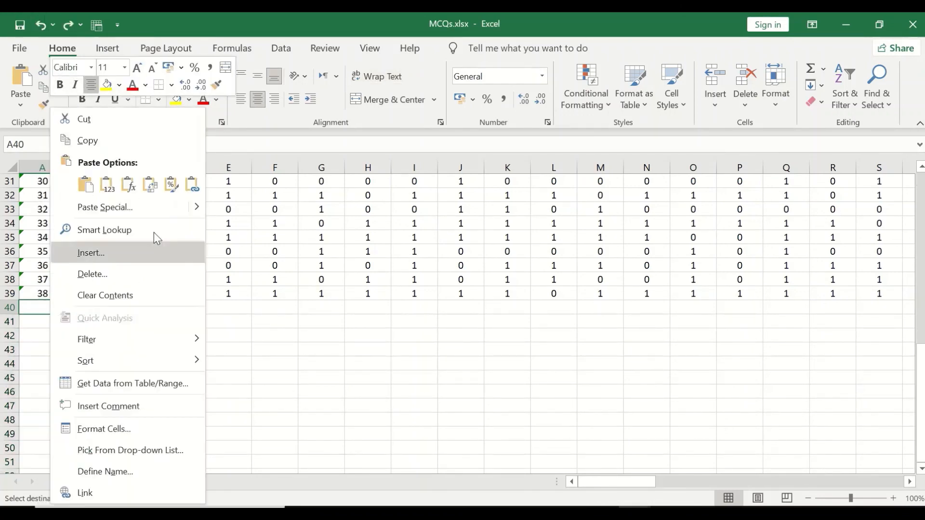
left_click(152, 188)
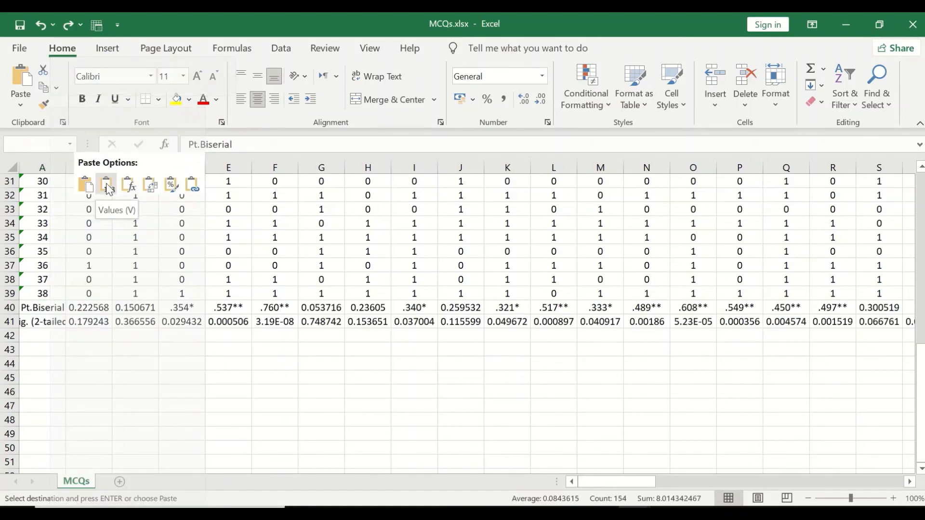
left_click(108, 187)
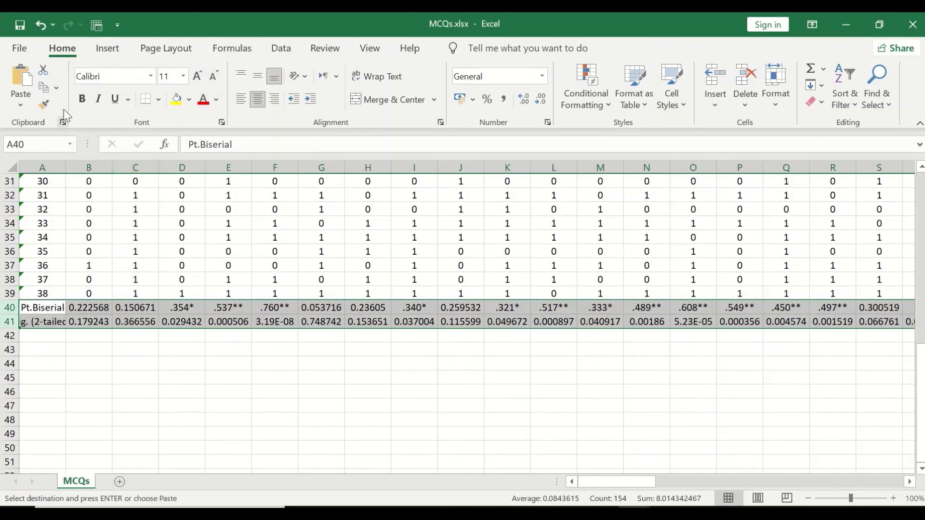
left_click(313, 420)
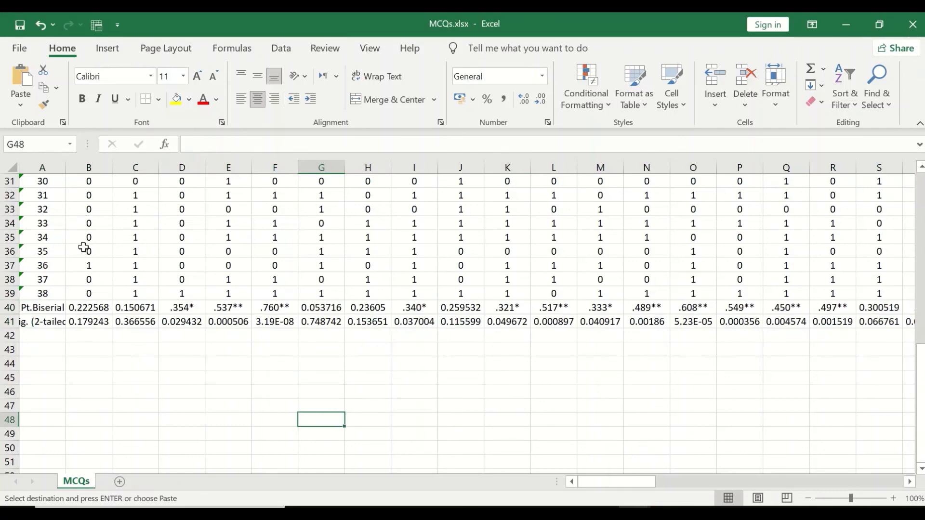
Step: Switch to the PowerPoint presentation Pt. Biserial for exam questions
scroll(84, 247, "up", 10)
scroll(94, 205, "down", 10)
scroll(694, 393, "up", 10)
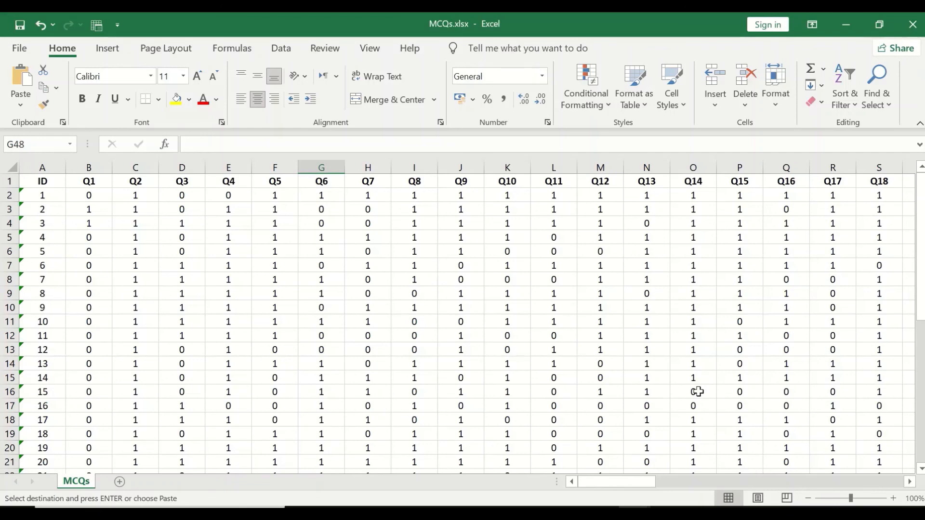
left_click(570, 513)
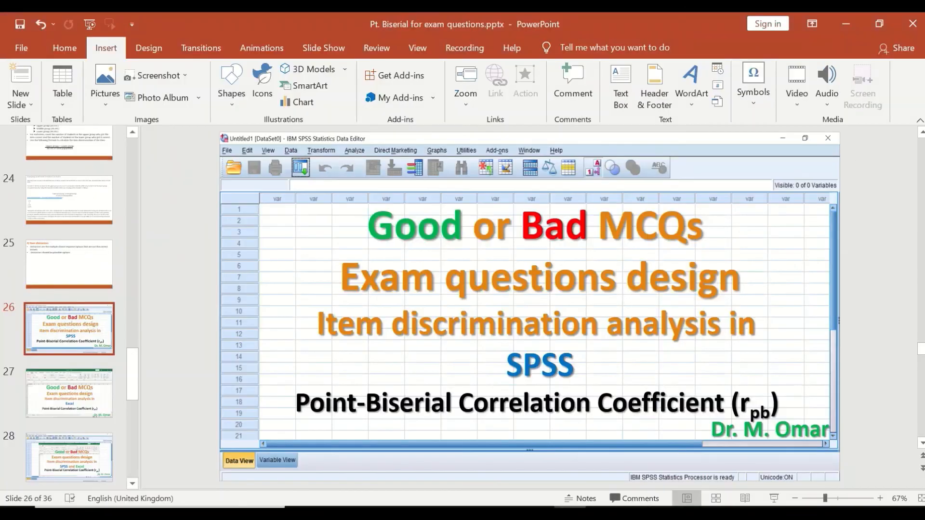